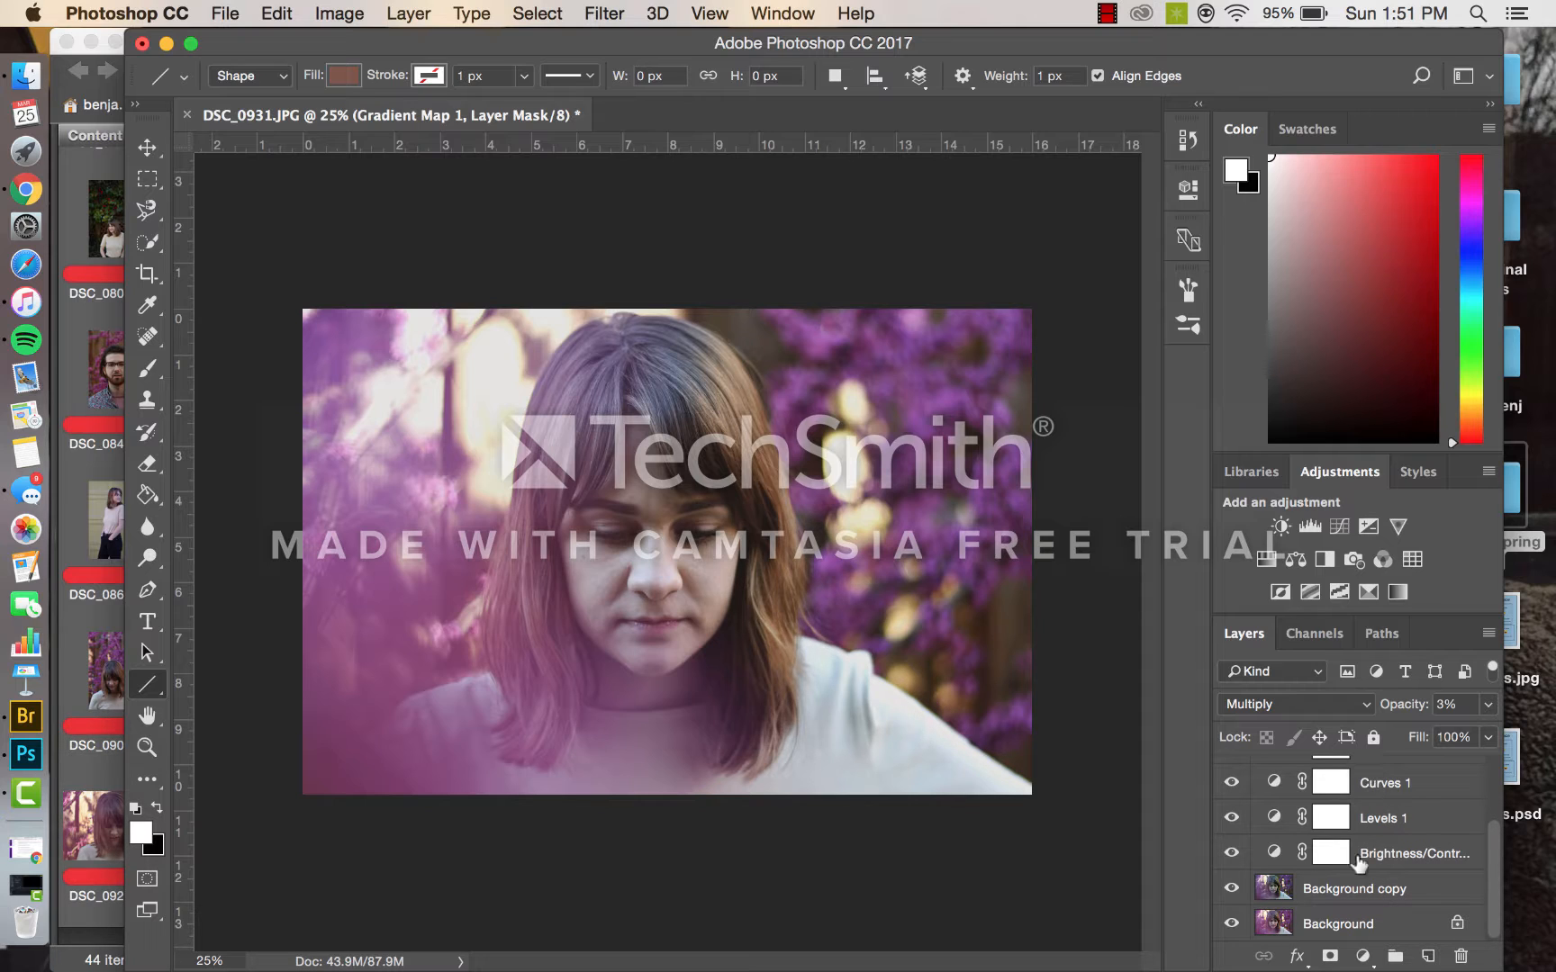
# Switch to Adobe Bridge, select DSC_0931.JPG and open it with Photoshop.
pyautogui.click(70, 777)
pyautogui.click(187, 834)
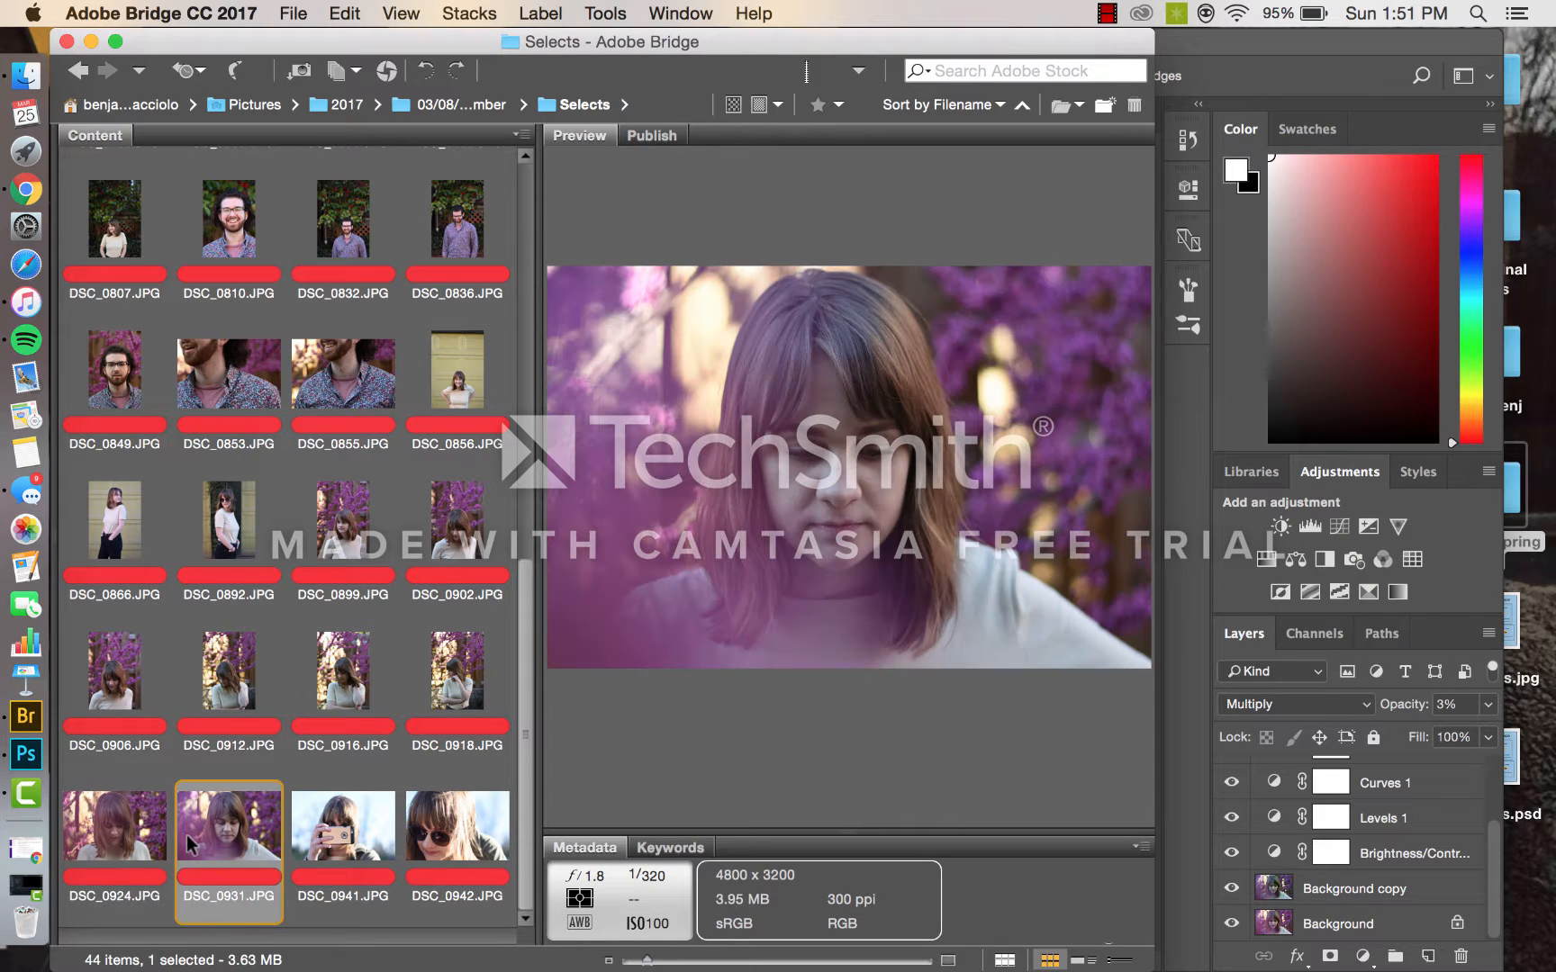
pyautogui.rightClick(226, 844)
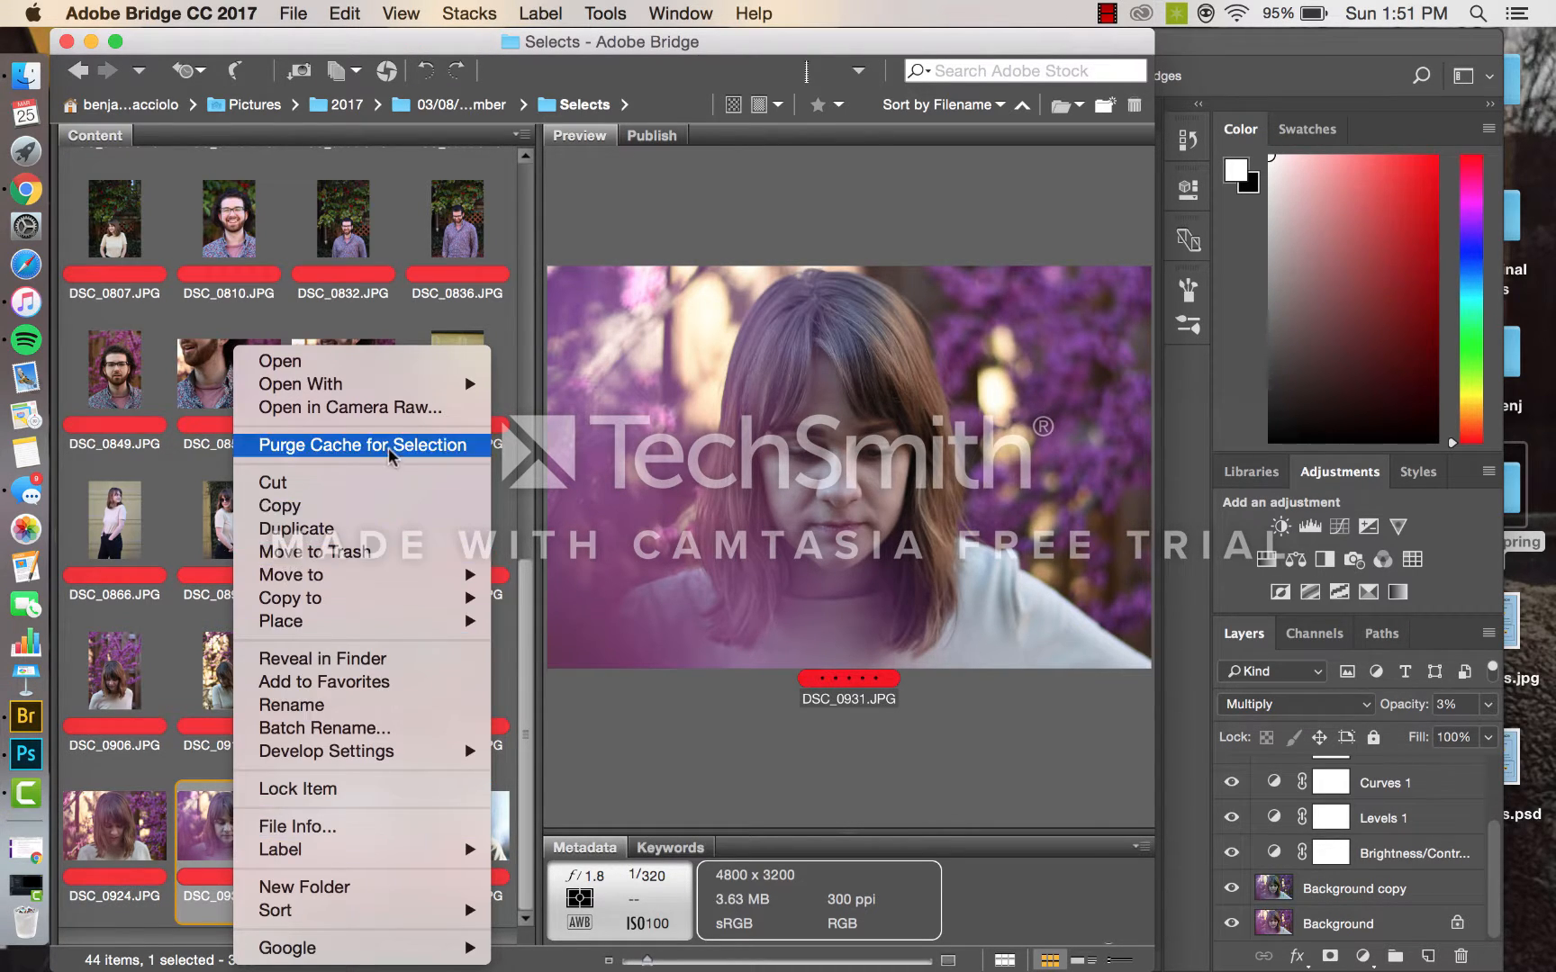
pyautogui.moveTo(442, 390)
pyautogui.click(530, 384)
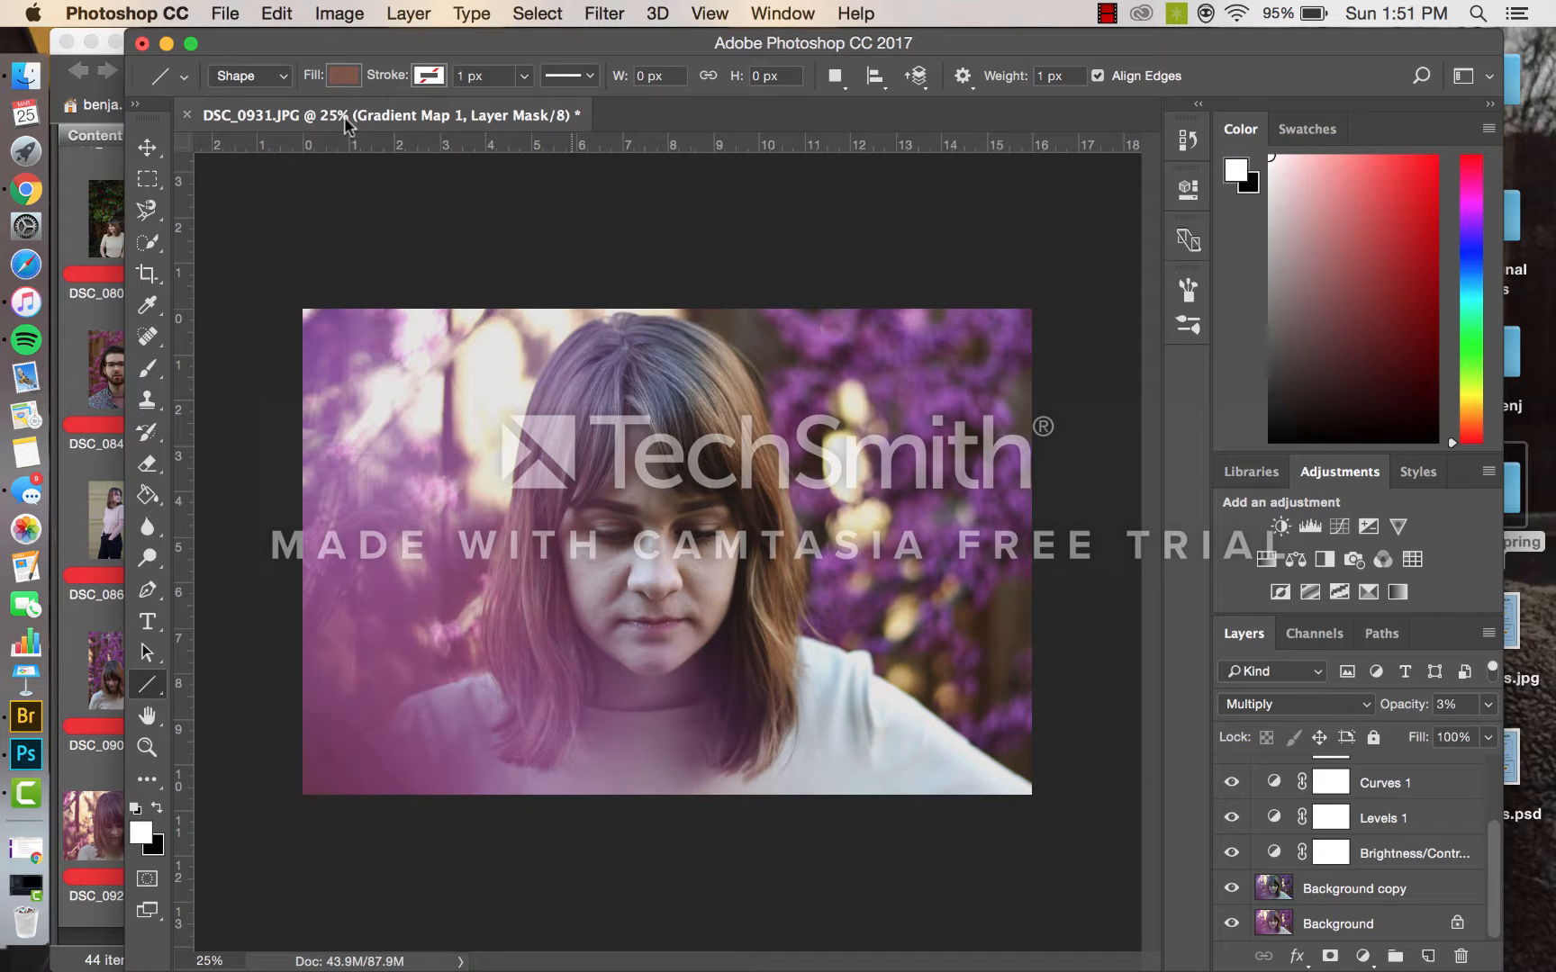
# Close the edited DSC_0931.JPG without saving and reopen the original photo from Adobe Bridge.
pyautogui.click(188, 115)
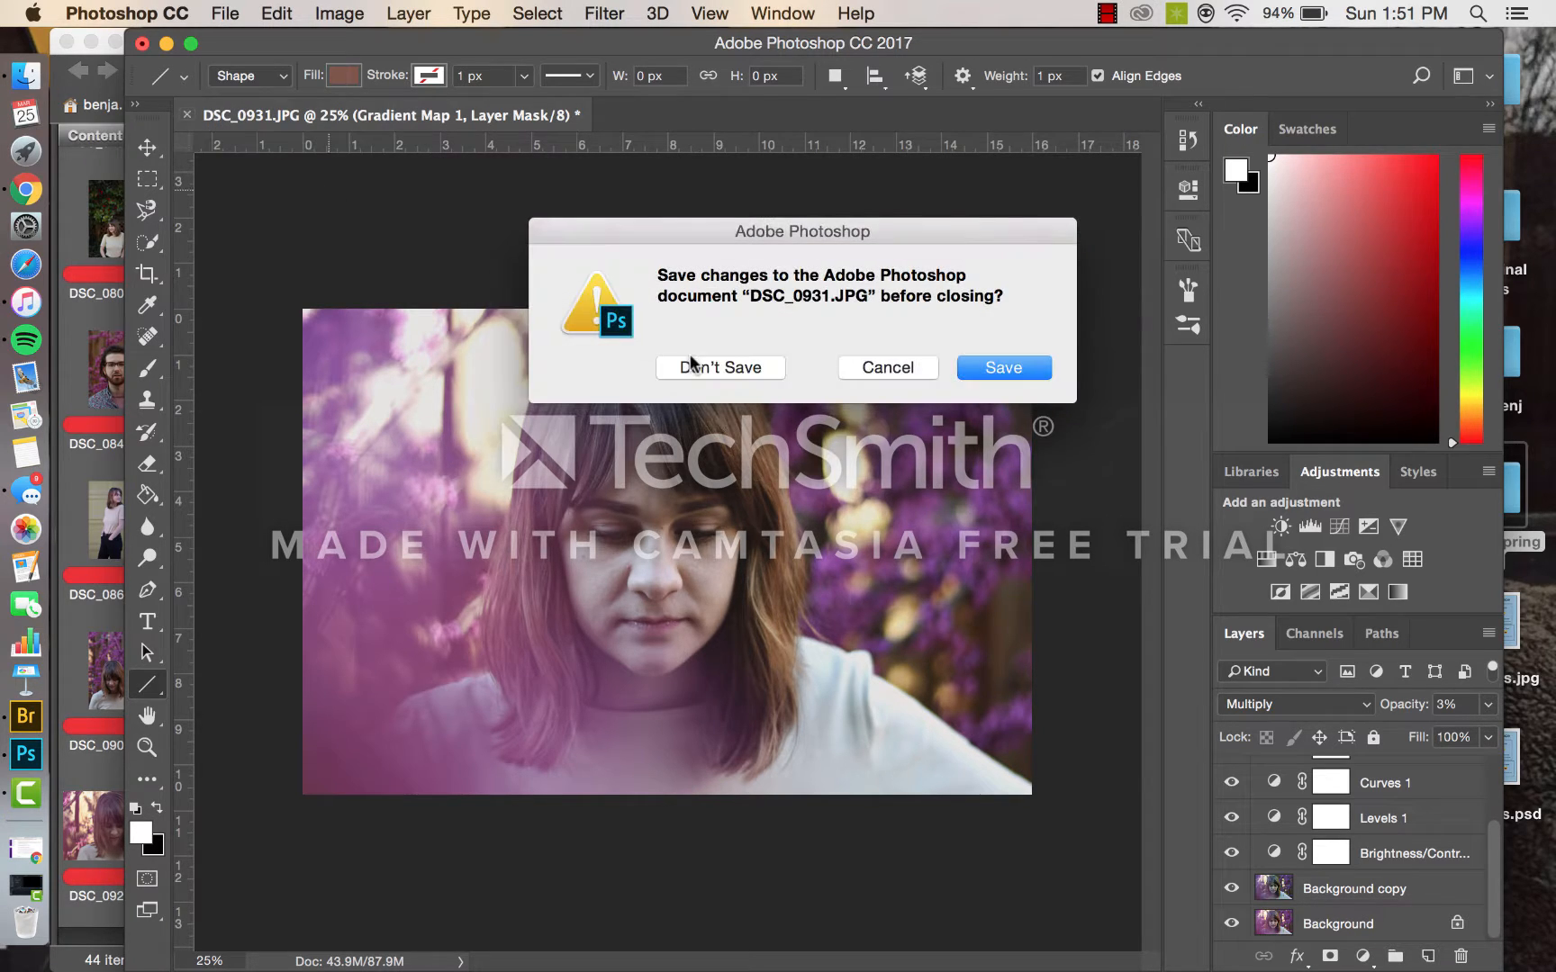
pyautogui.click(700, 371)
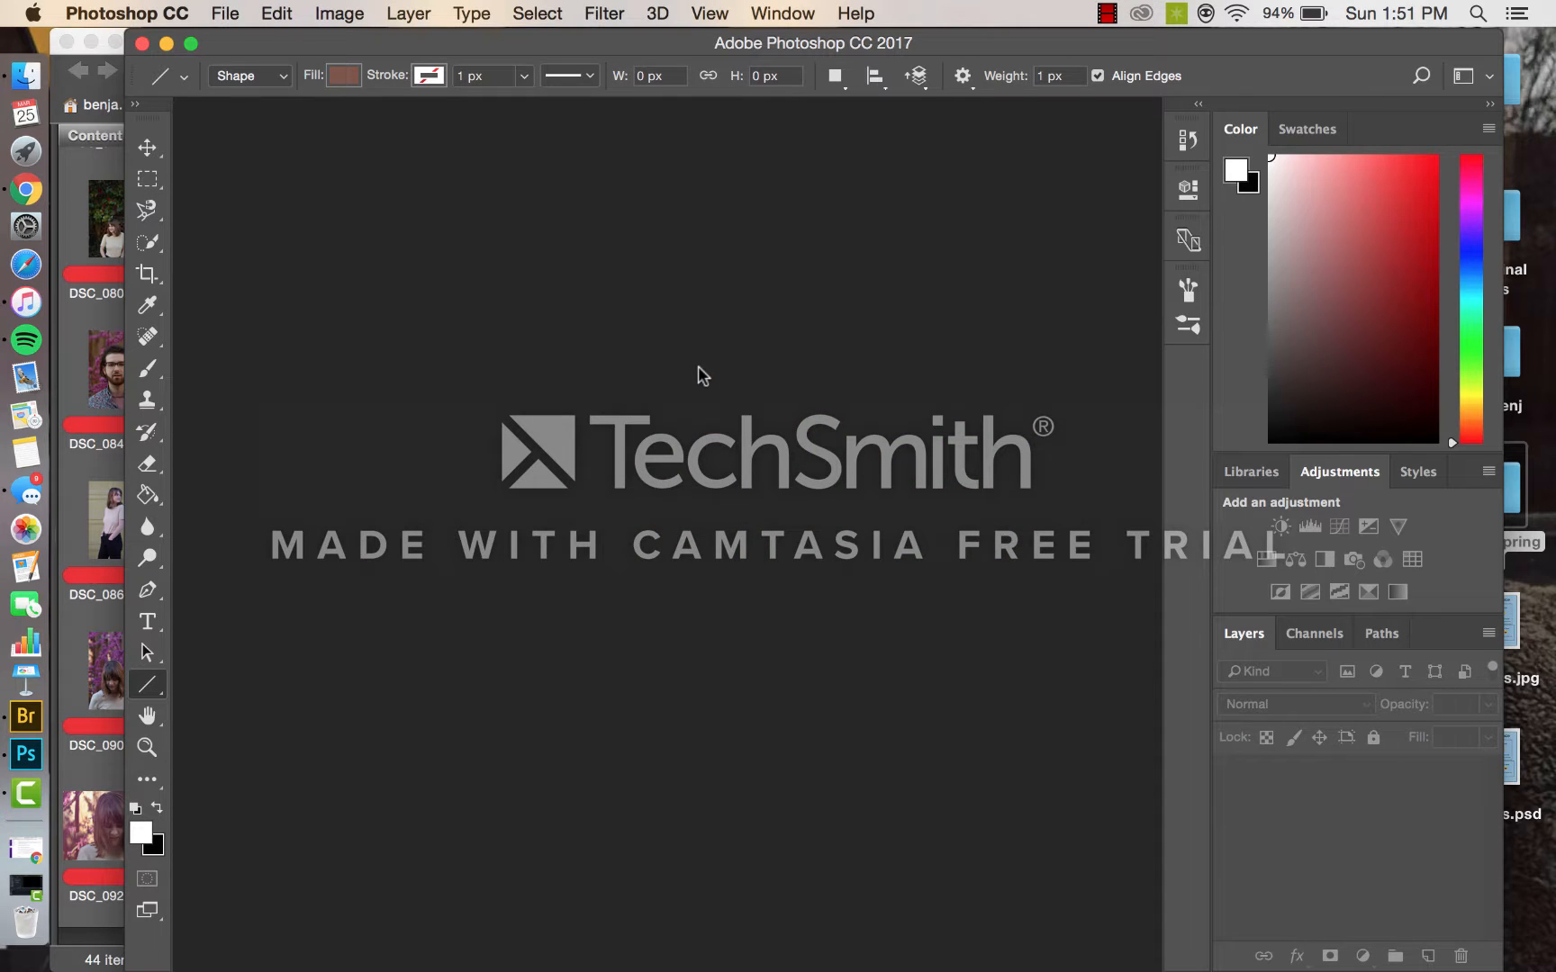
pyautogui.click(69, 753)
pyautogui.doubleClick(234, 828)
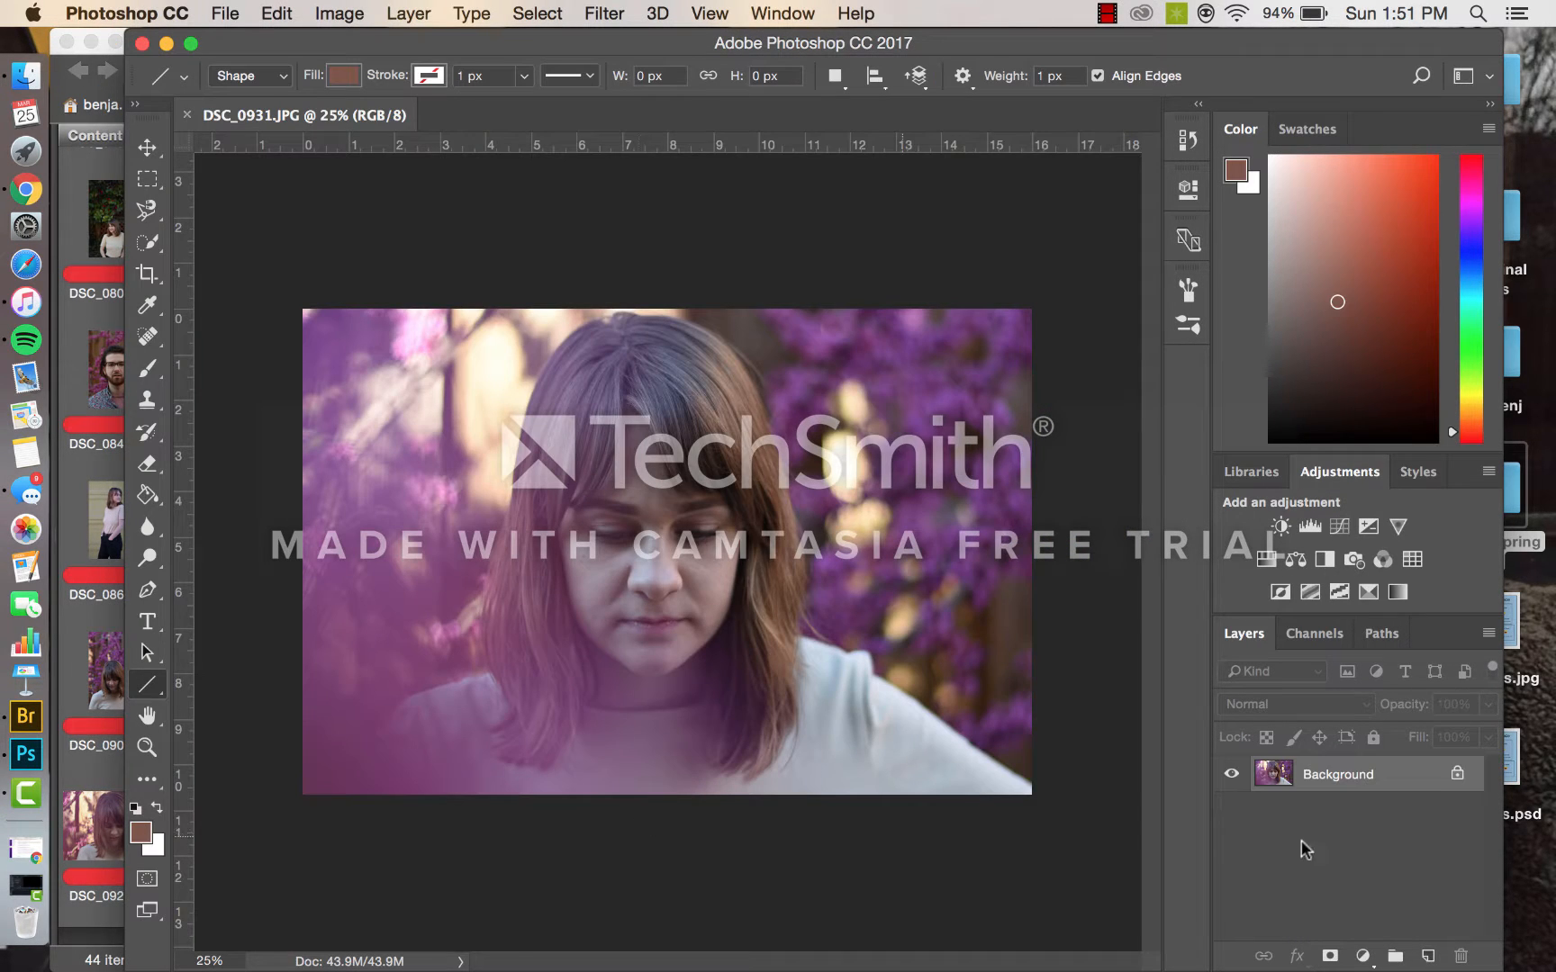
# Duplicate the Background layer, keeping the default name Background copy.
pyautogui.rightClick(1340, 787)
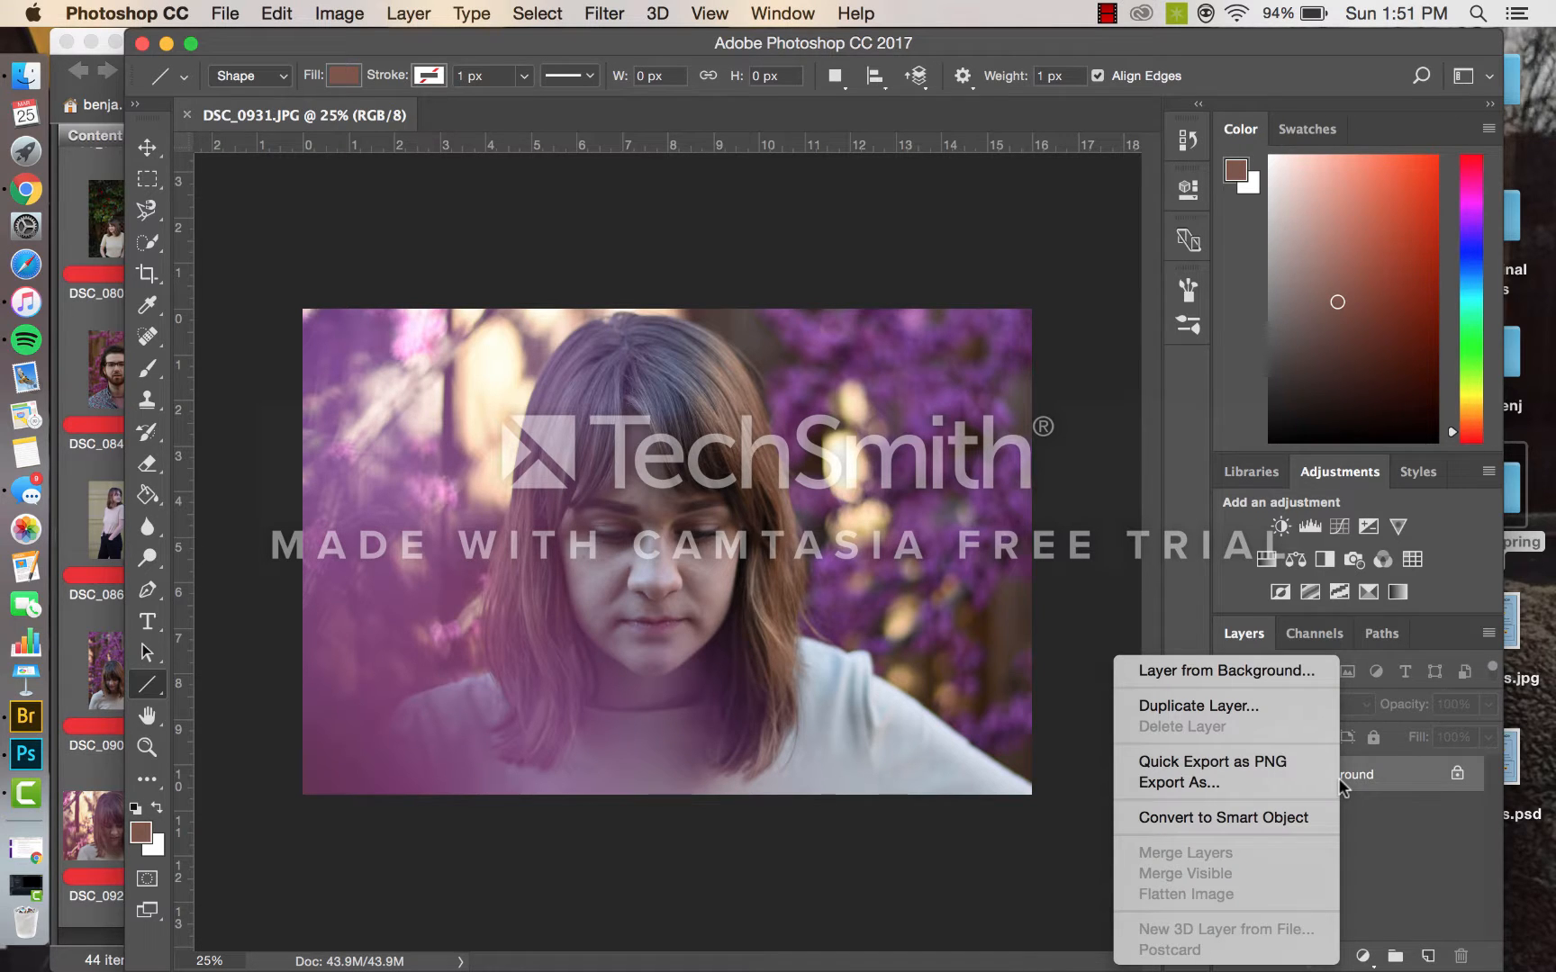
pyautogui.click(1392, 808)
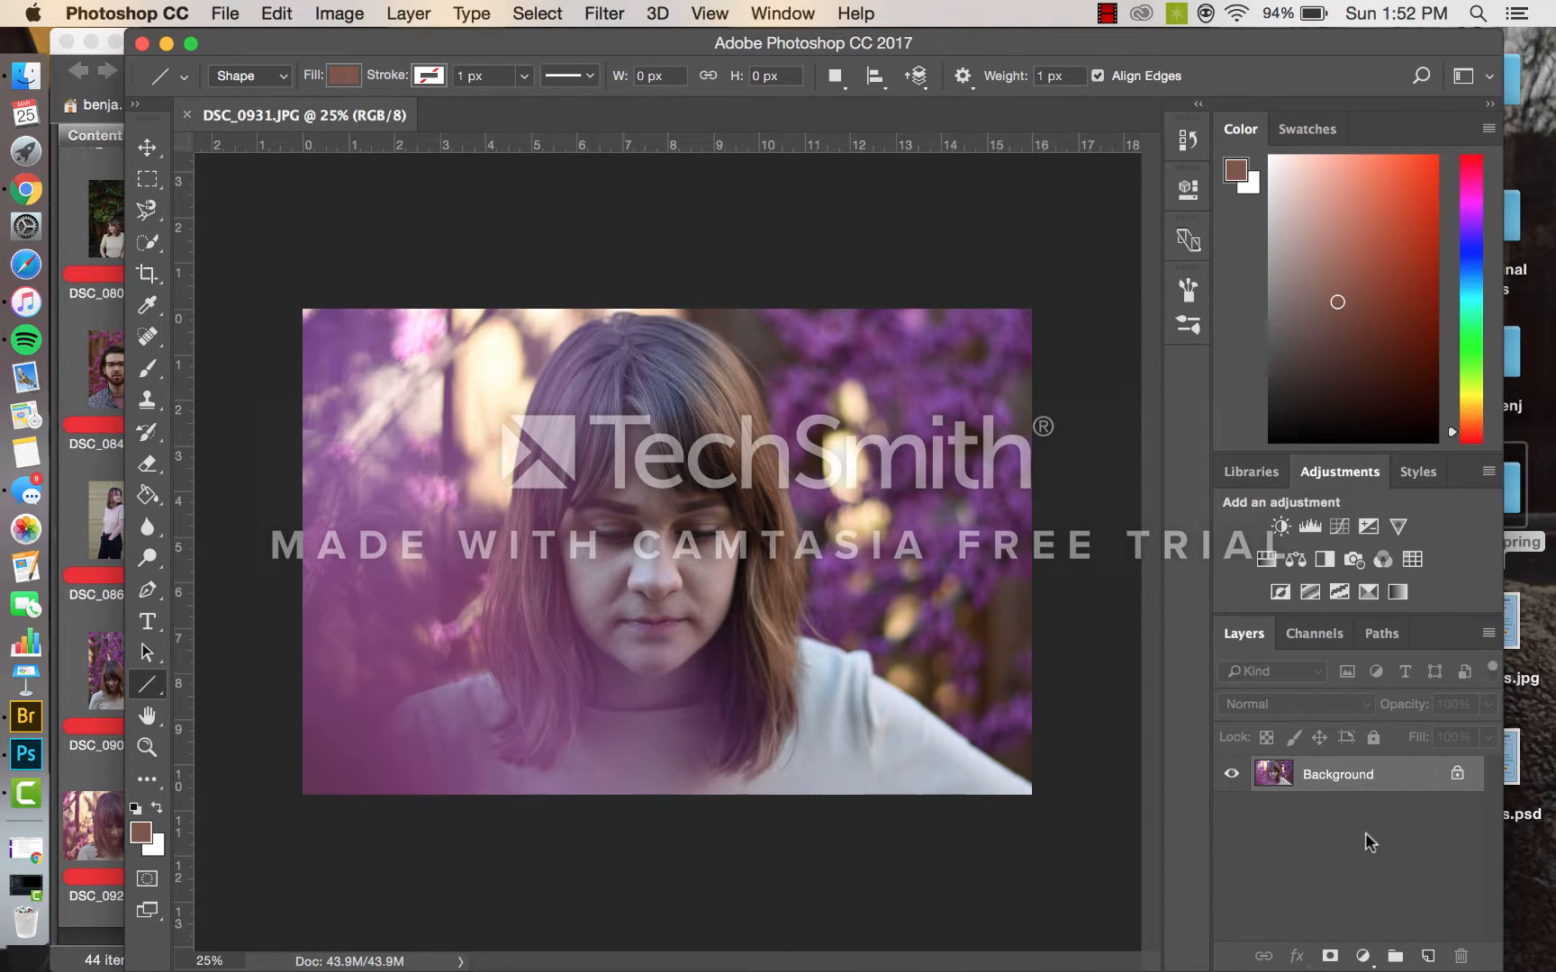
pyautogui.rightClick(1329, 790)
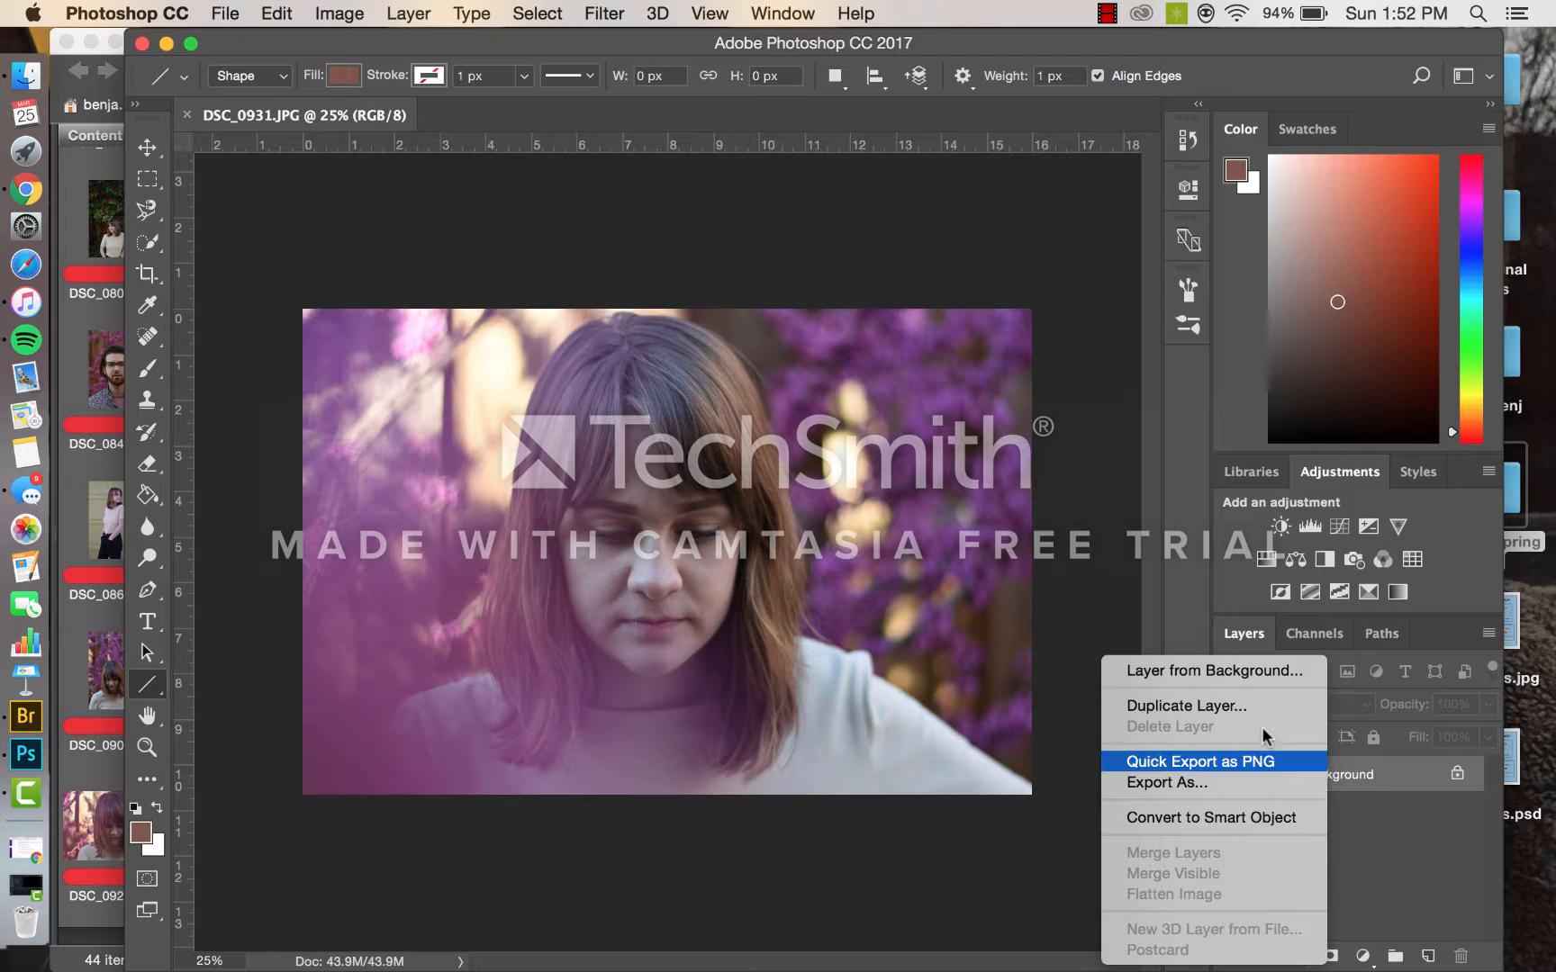
pyautogui.click(1229, 704)
pyautogui.click(990, 412)
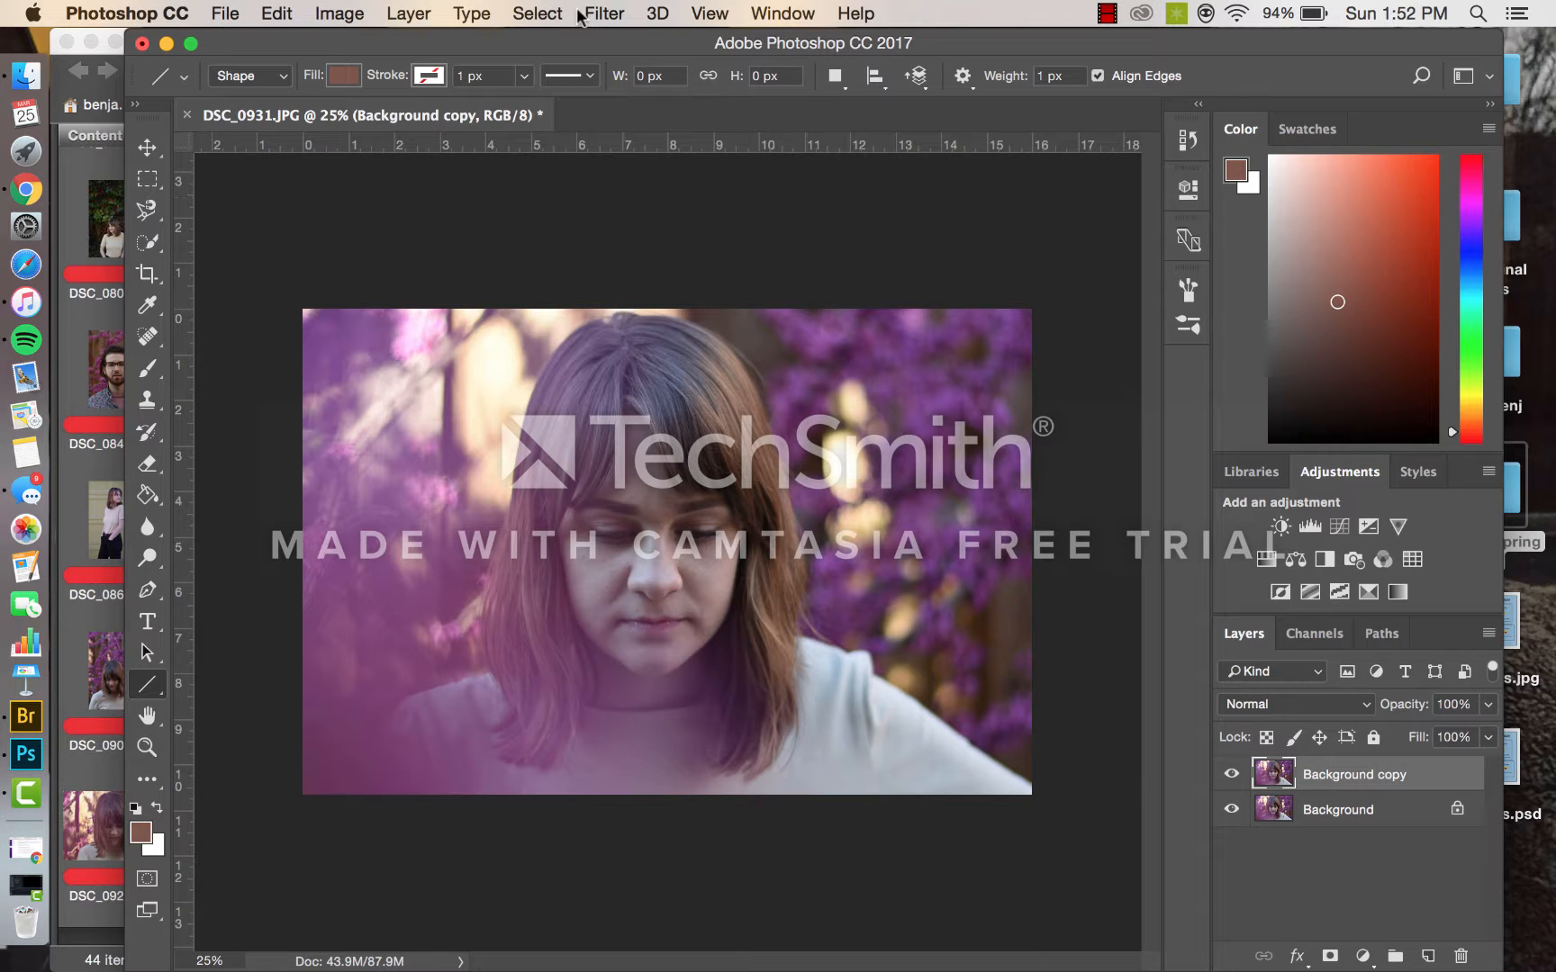
# Apply Auto Tone and Auto Contrast to the Background copy layer.
pyautogui.click(358, 11)
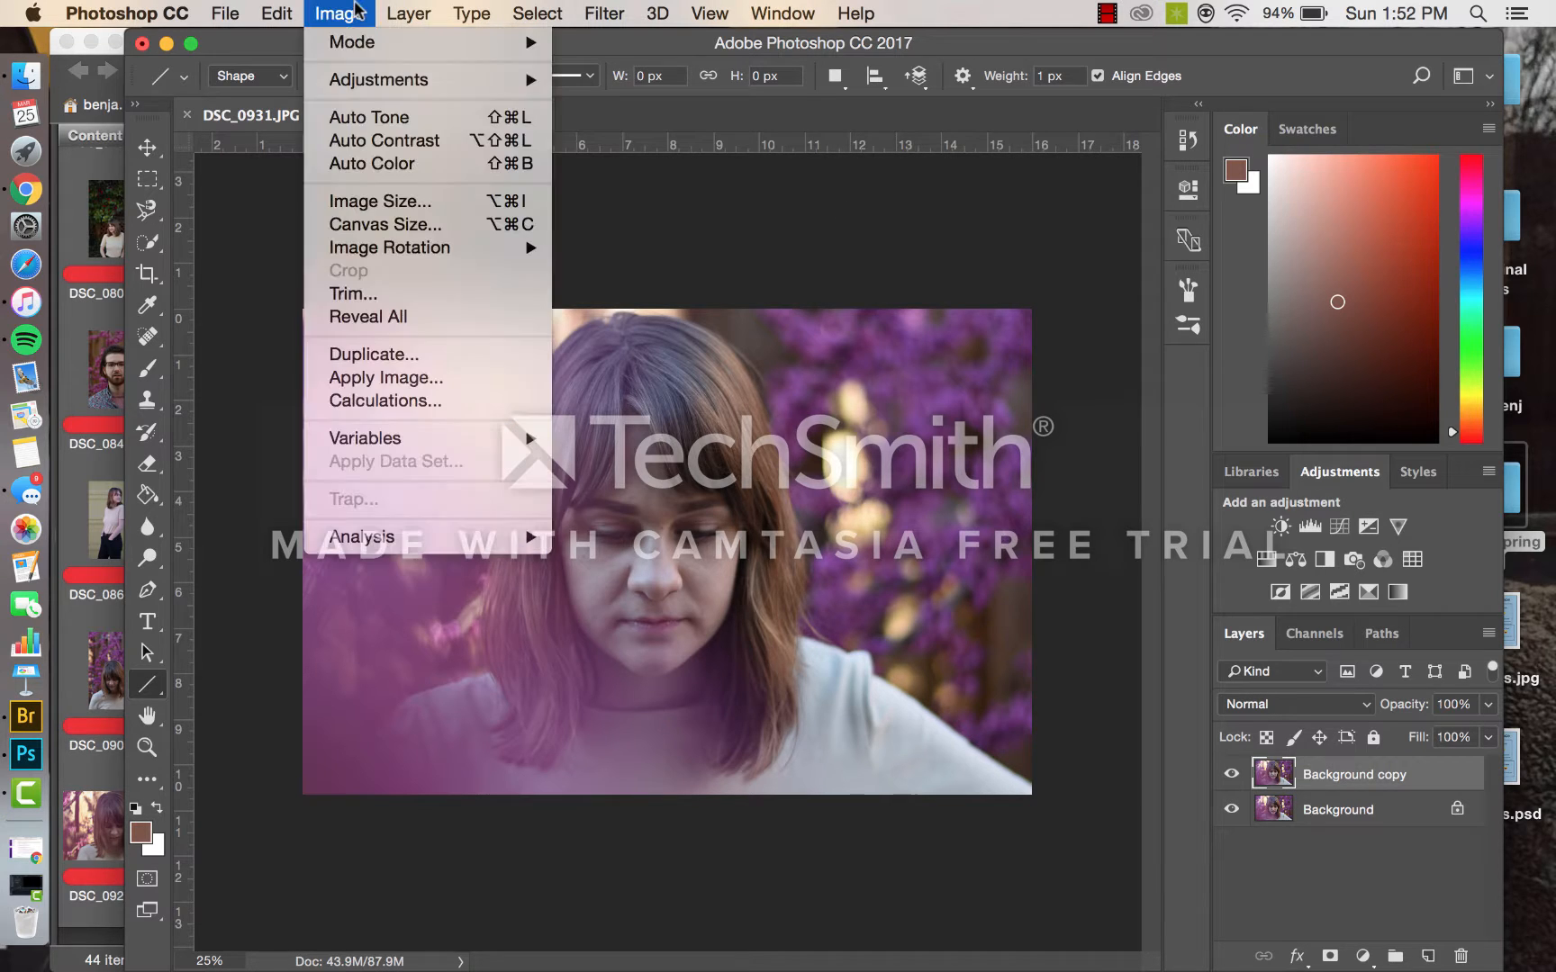
pyautogui.click(369, 117)
pyautogui.click(333, 13)
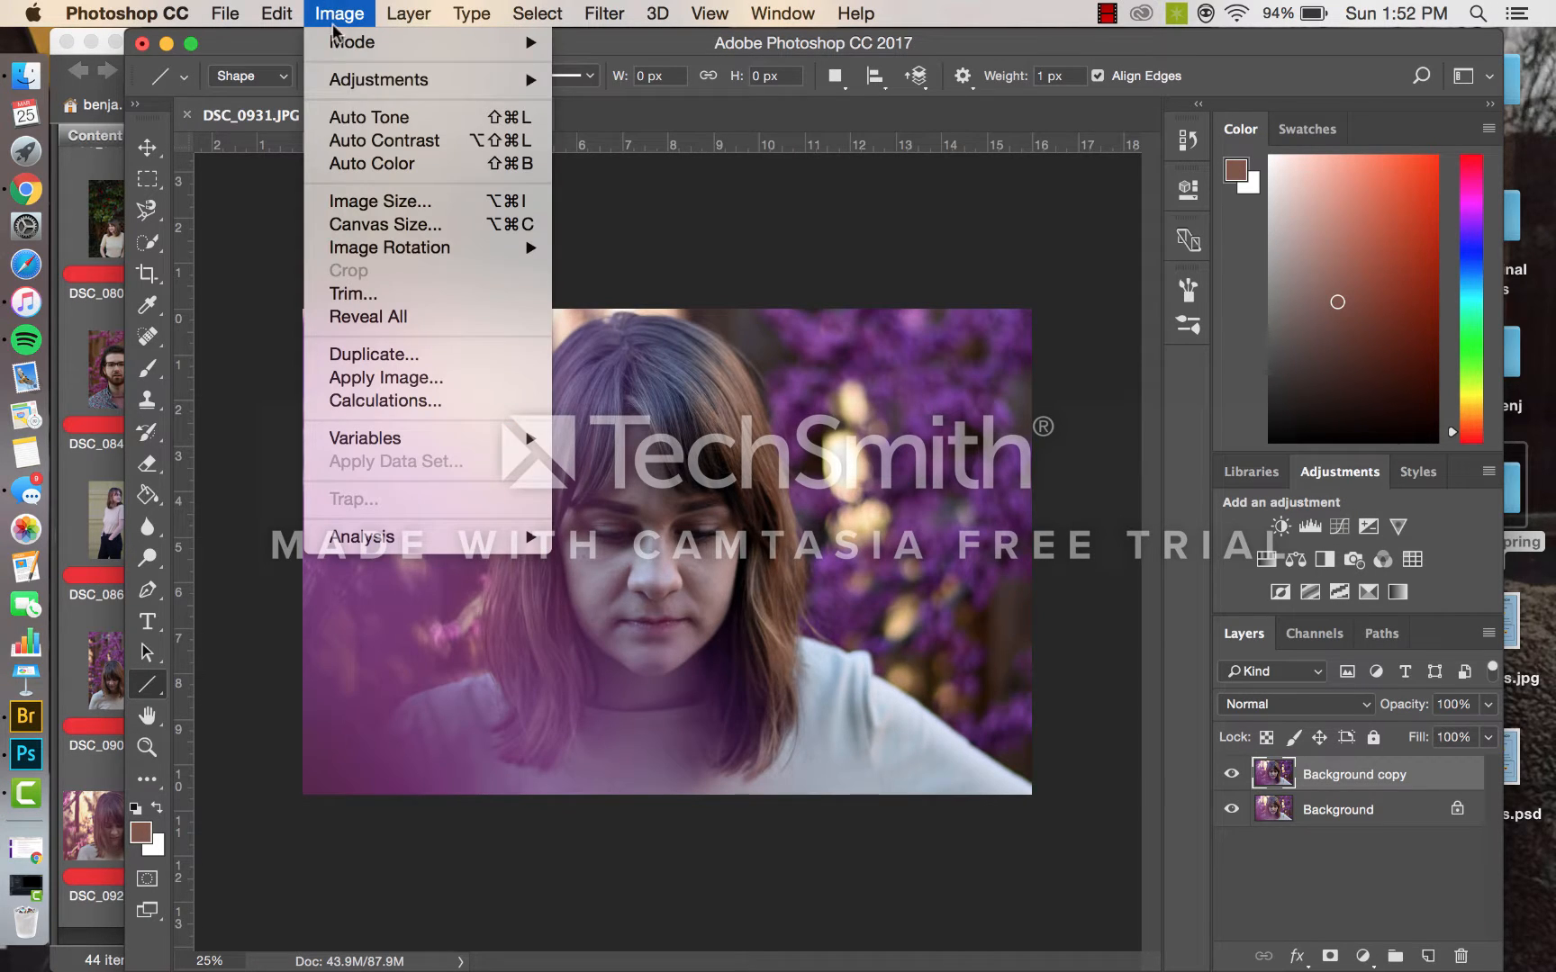
pyautogui.click(357, 140)
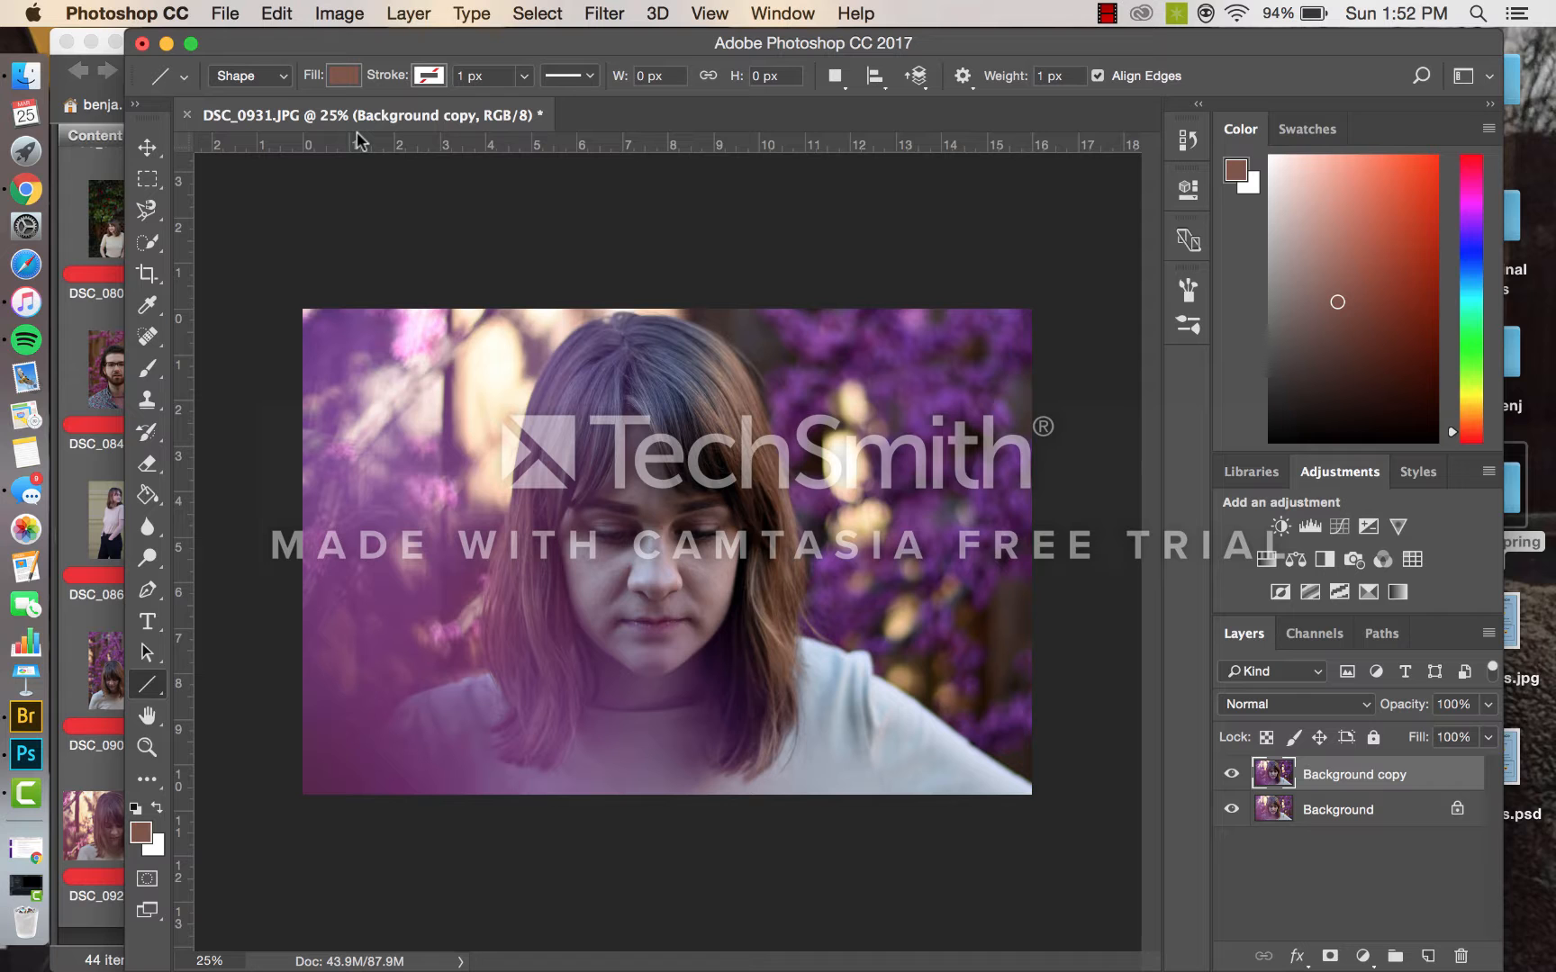
pyautogui.hotkey('ctrl', 'Up')
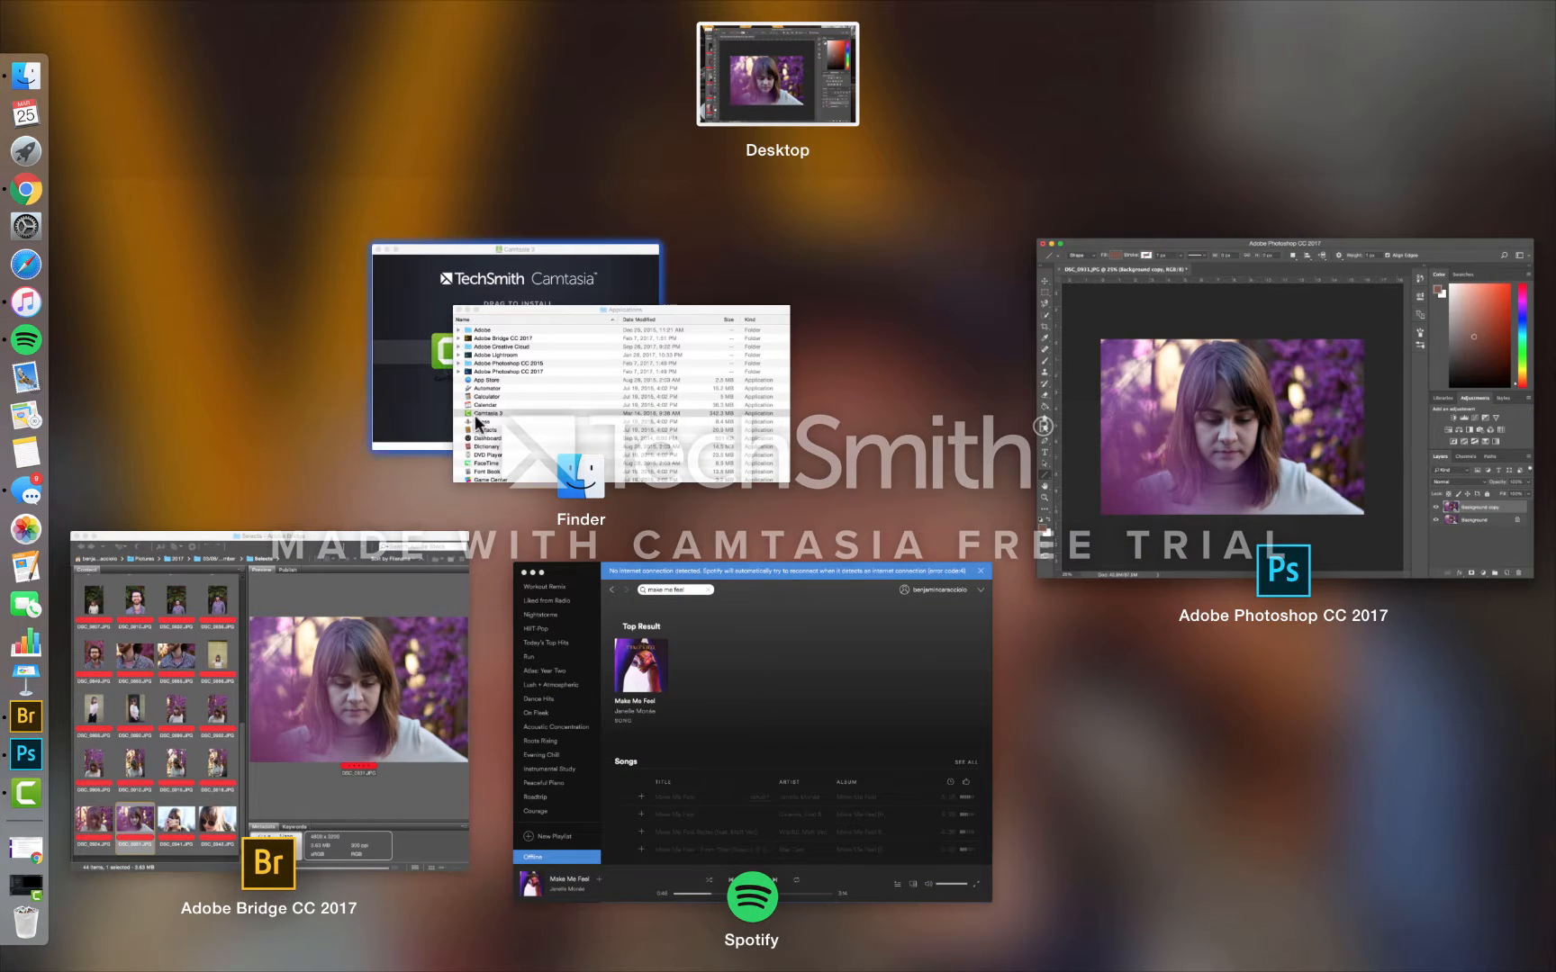
pyautogui.click(1225, 532)
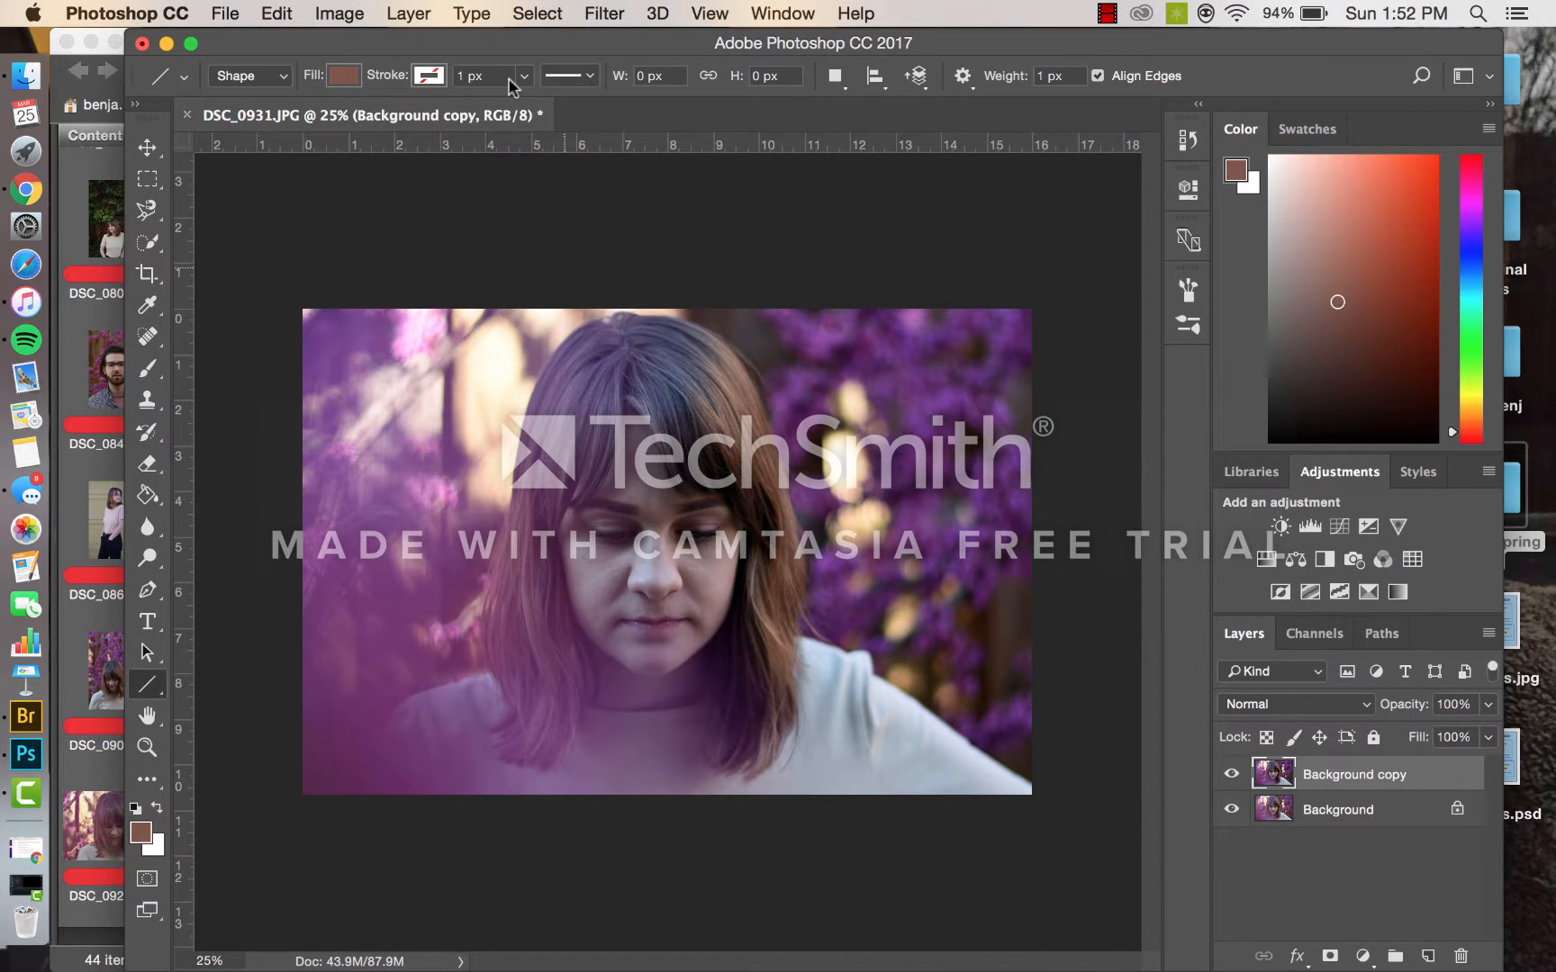
# Apply Auto Contrast once more and Auto Color to the Background copy layer.
pyautogui.click(361, 11)
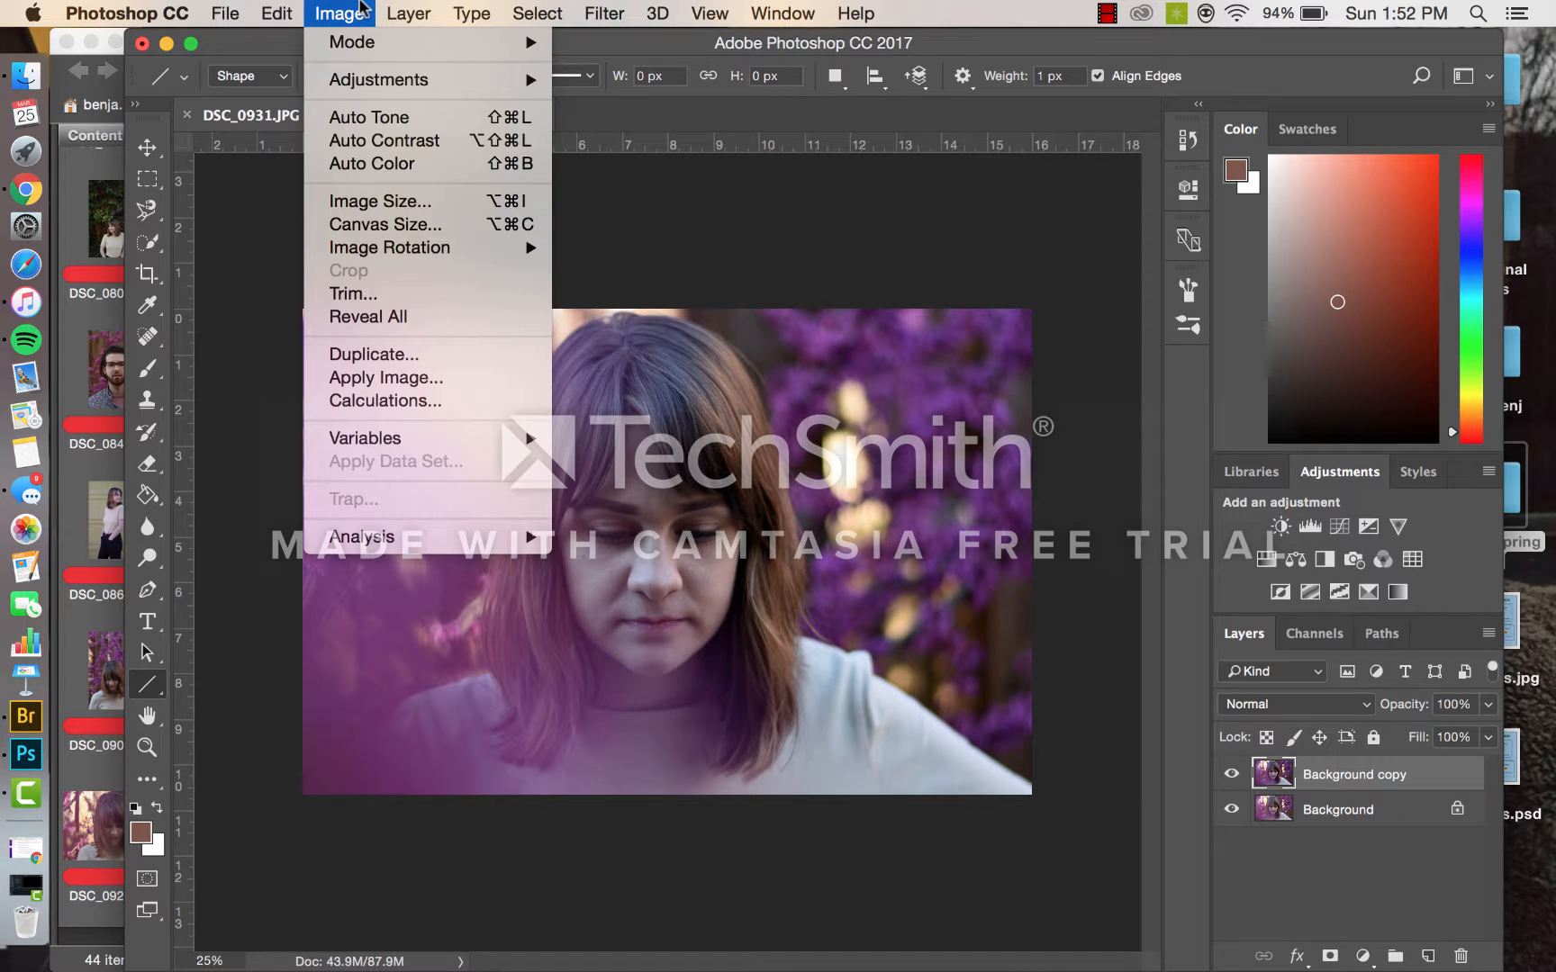
pyautogui.click(389, 144)
pyautogui.click(347, 10)
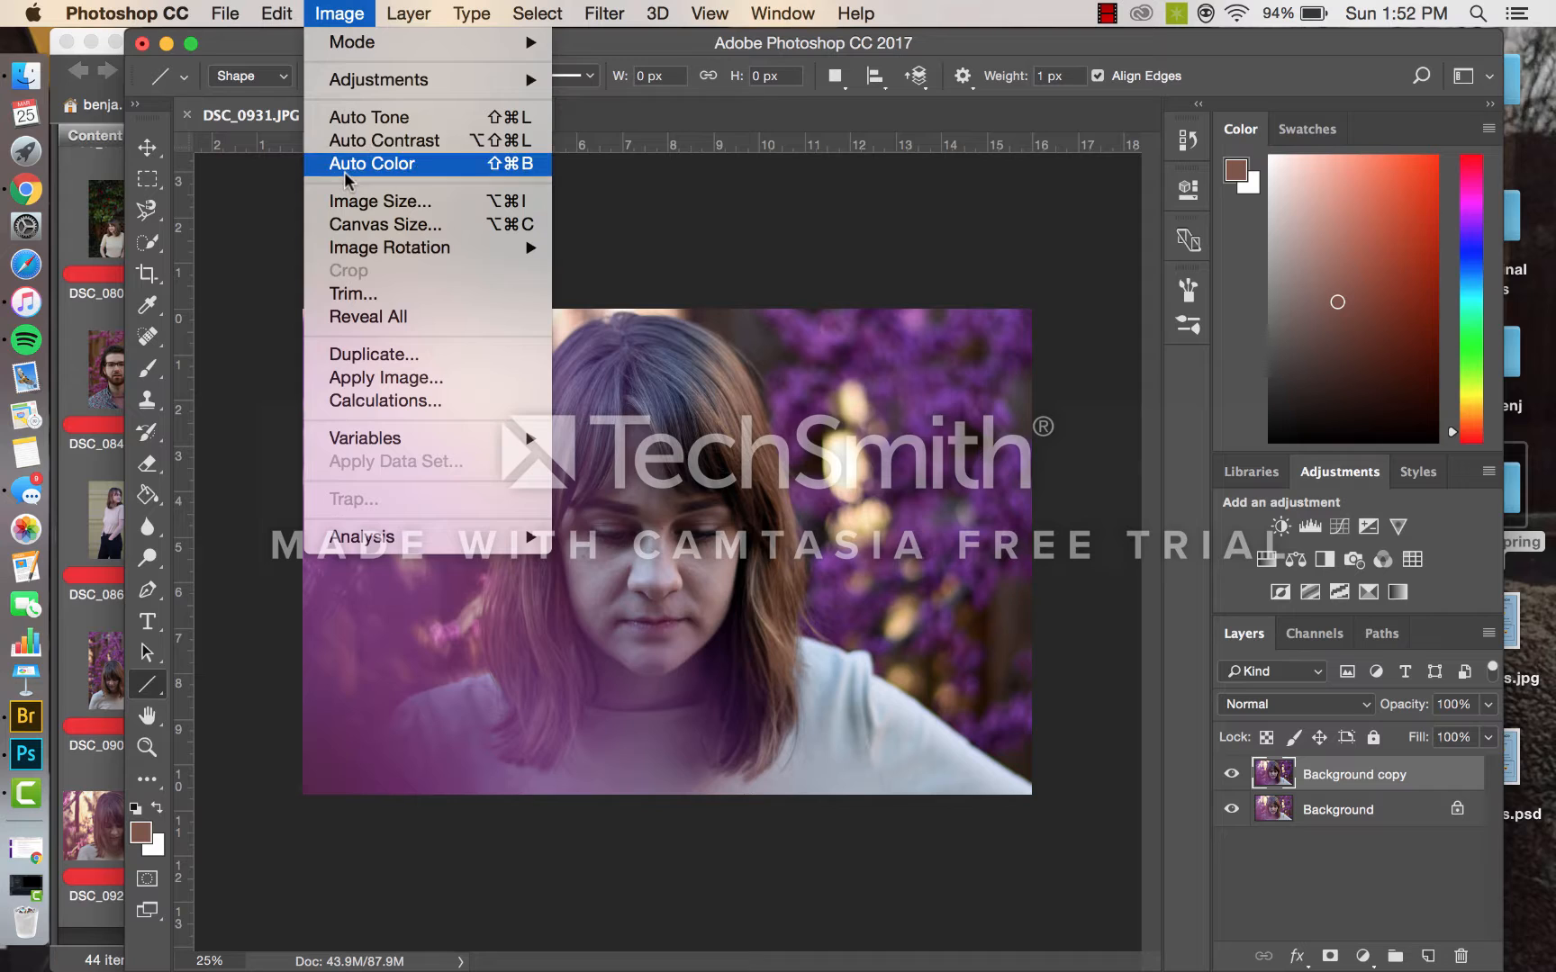
pyautogui.click(343, 166)
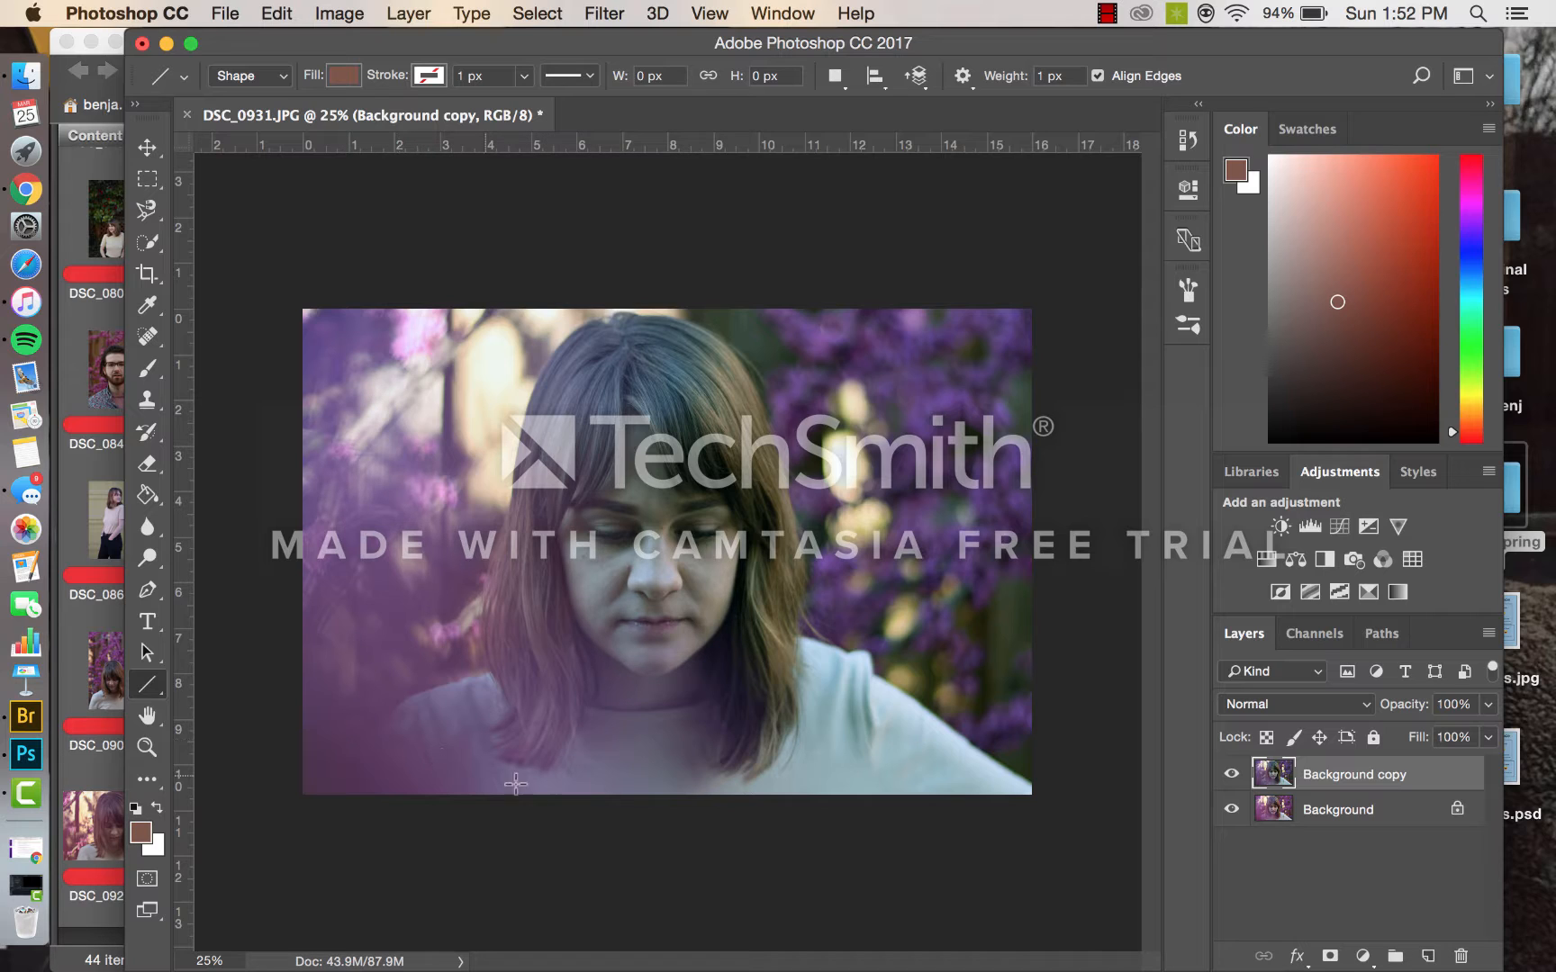
# Toggle the Background copy layer's visibility to compare the auto-corrected photo with the original.
pyautogui.click(1232, 776)
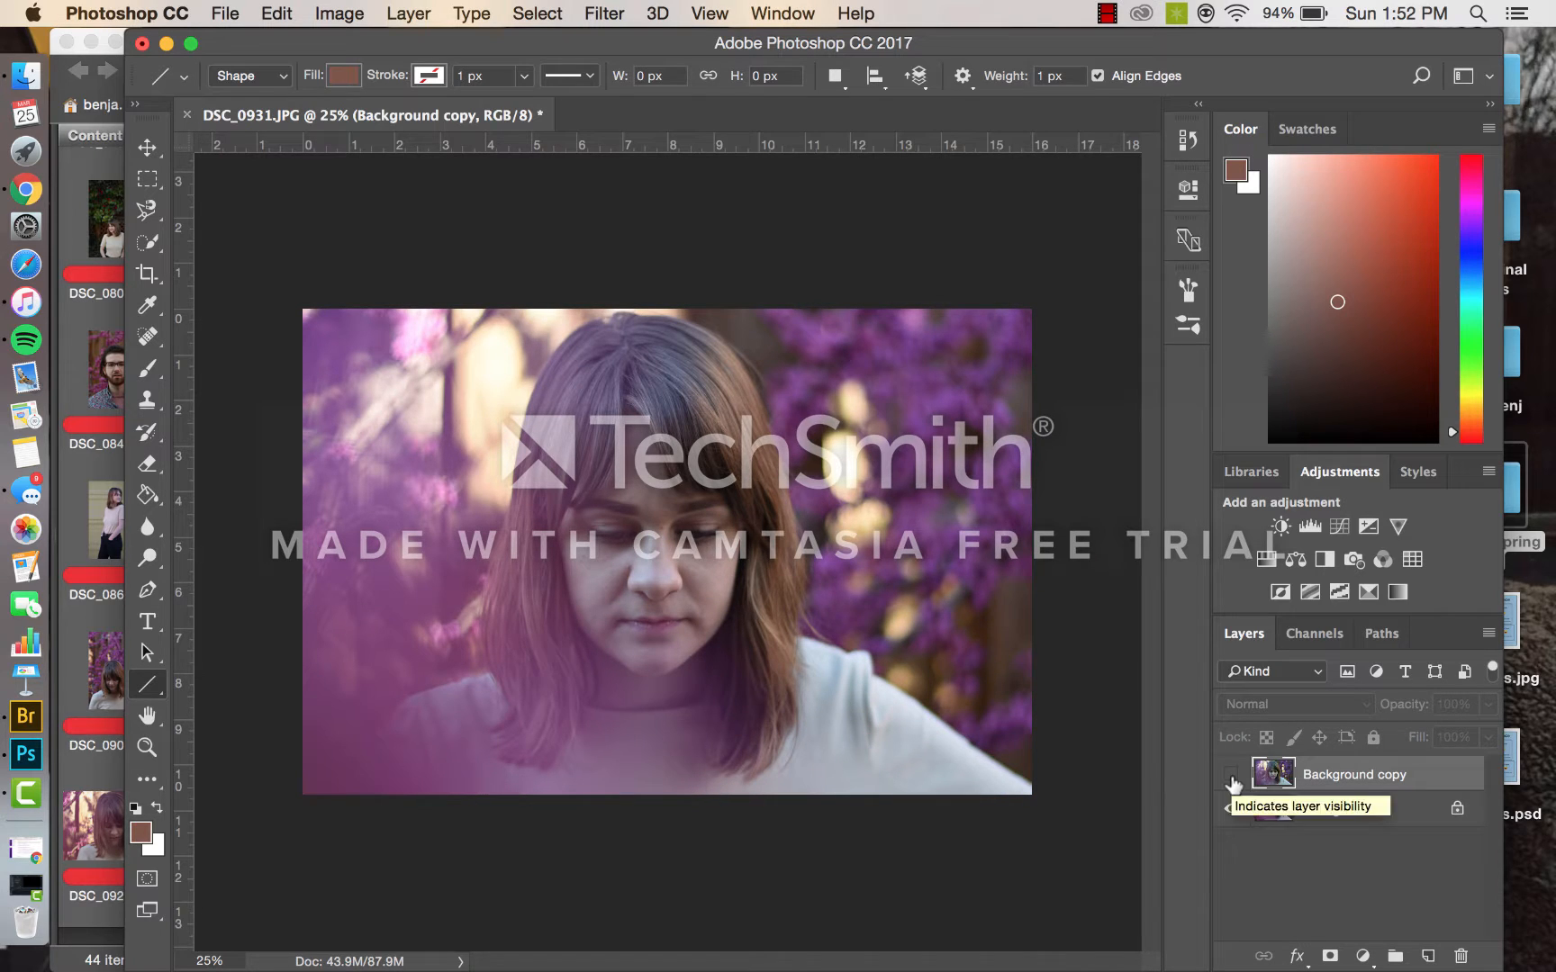
pyautogui.click(1232, 778)
pyautogui.click(1232, 778)
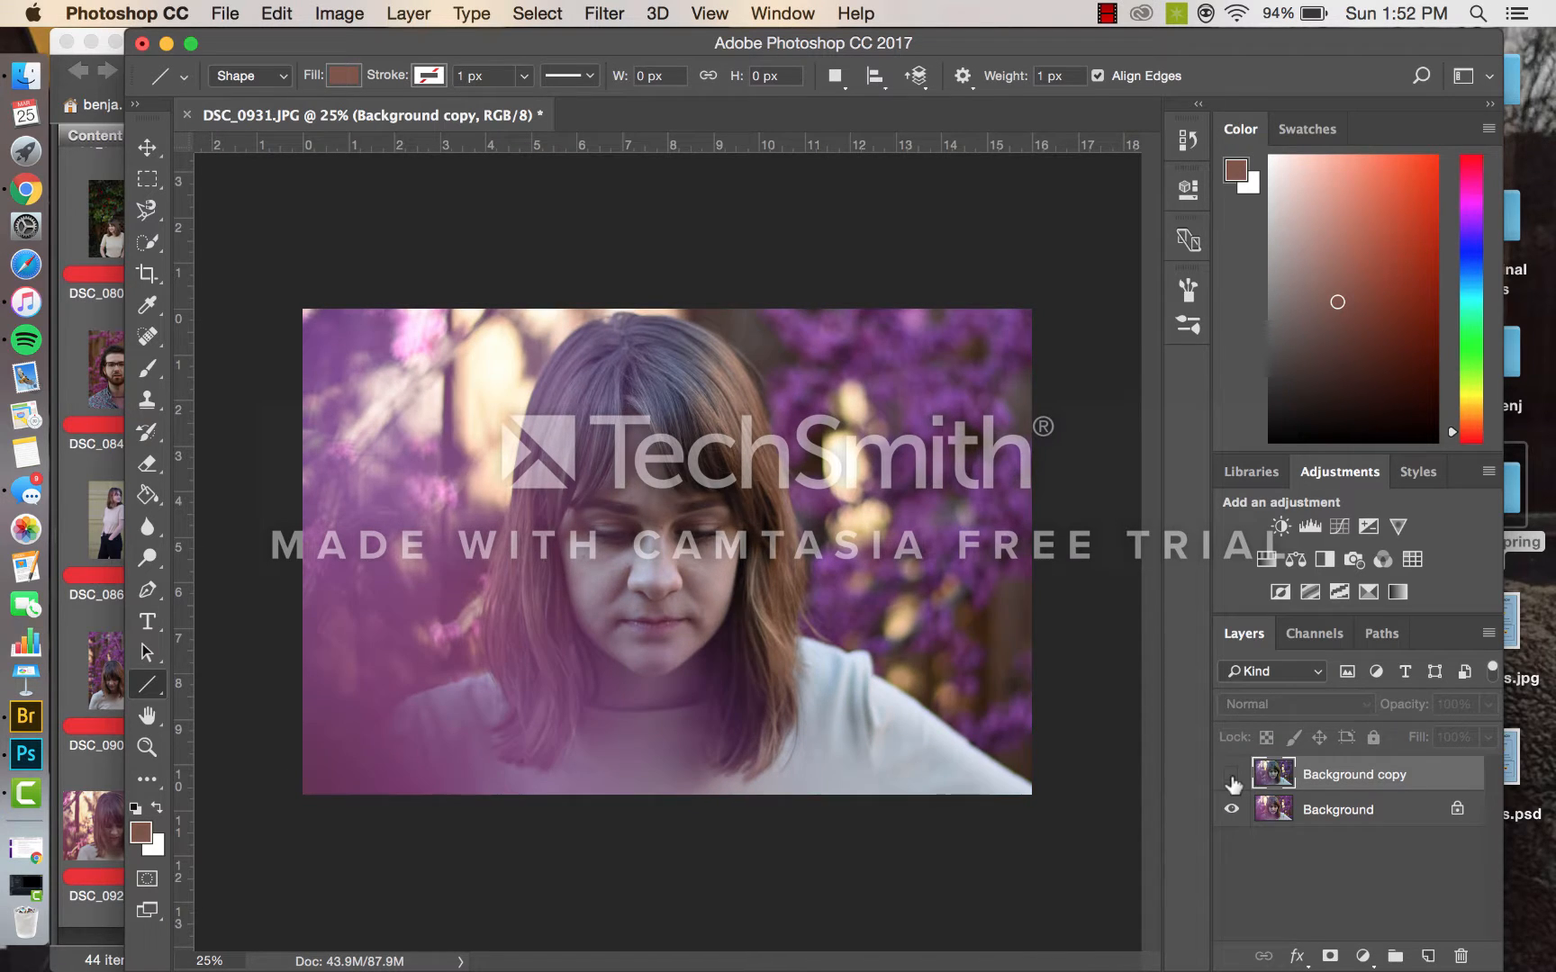
pyautogui.click(1231, 778)
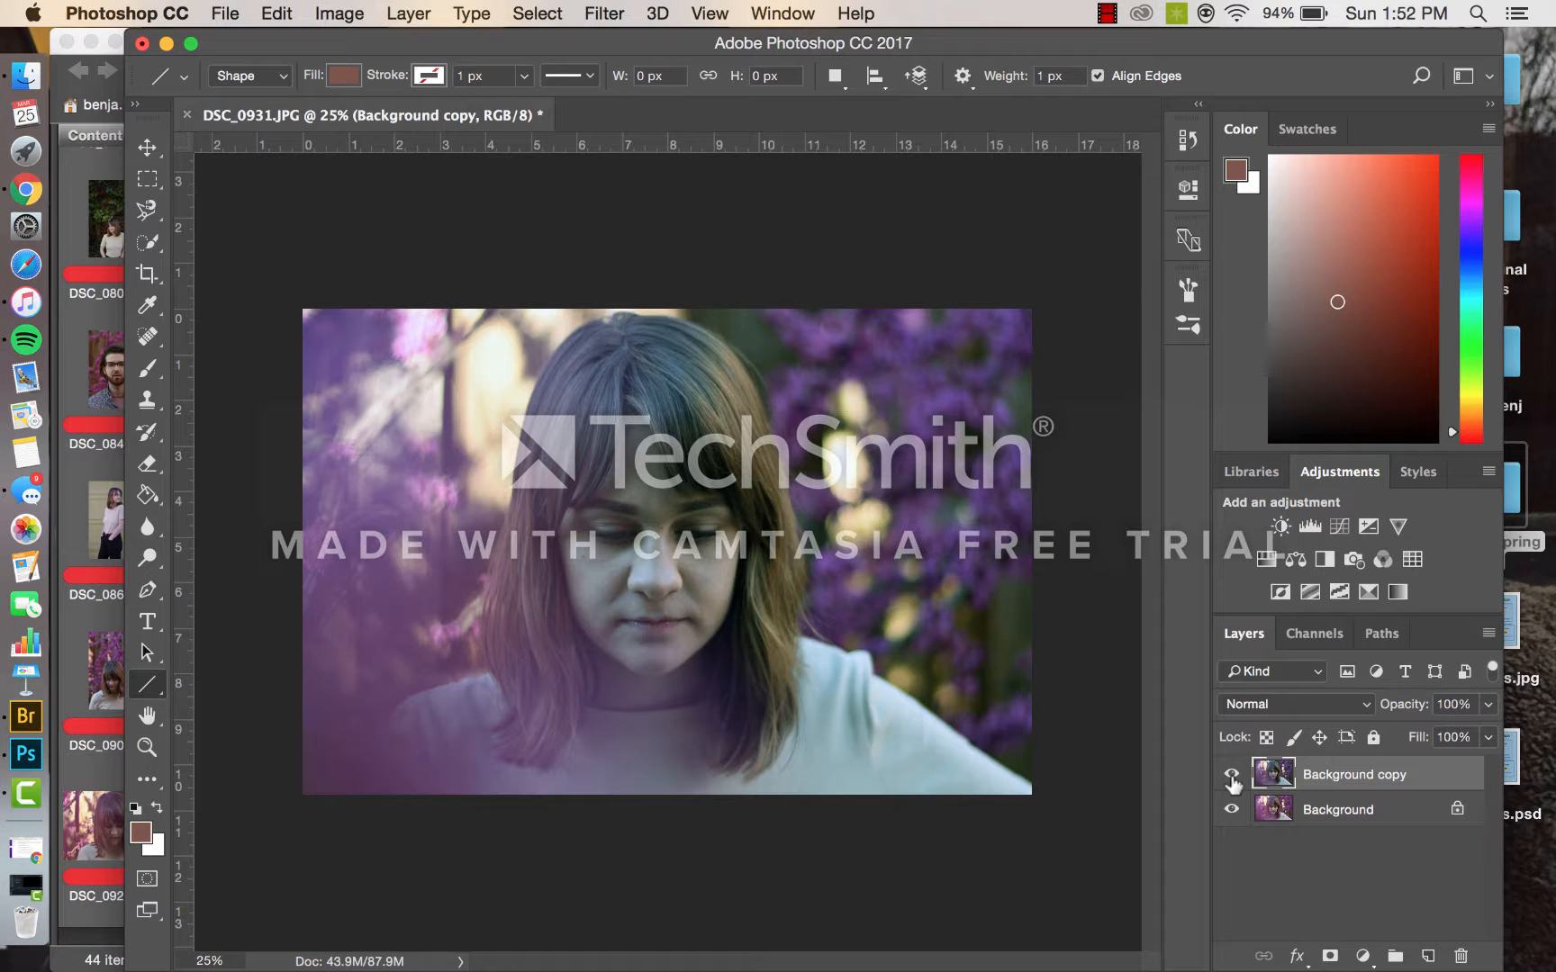
pyautogui.click(1231, 780)
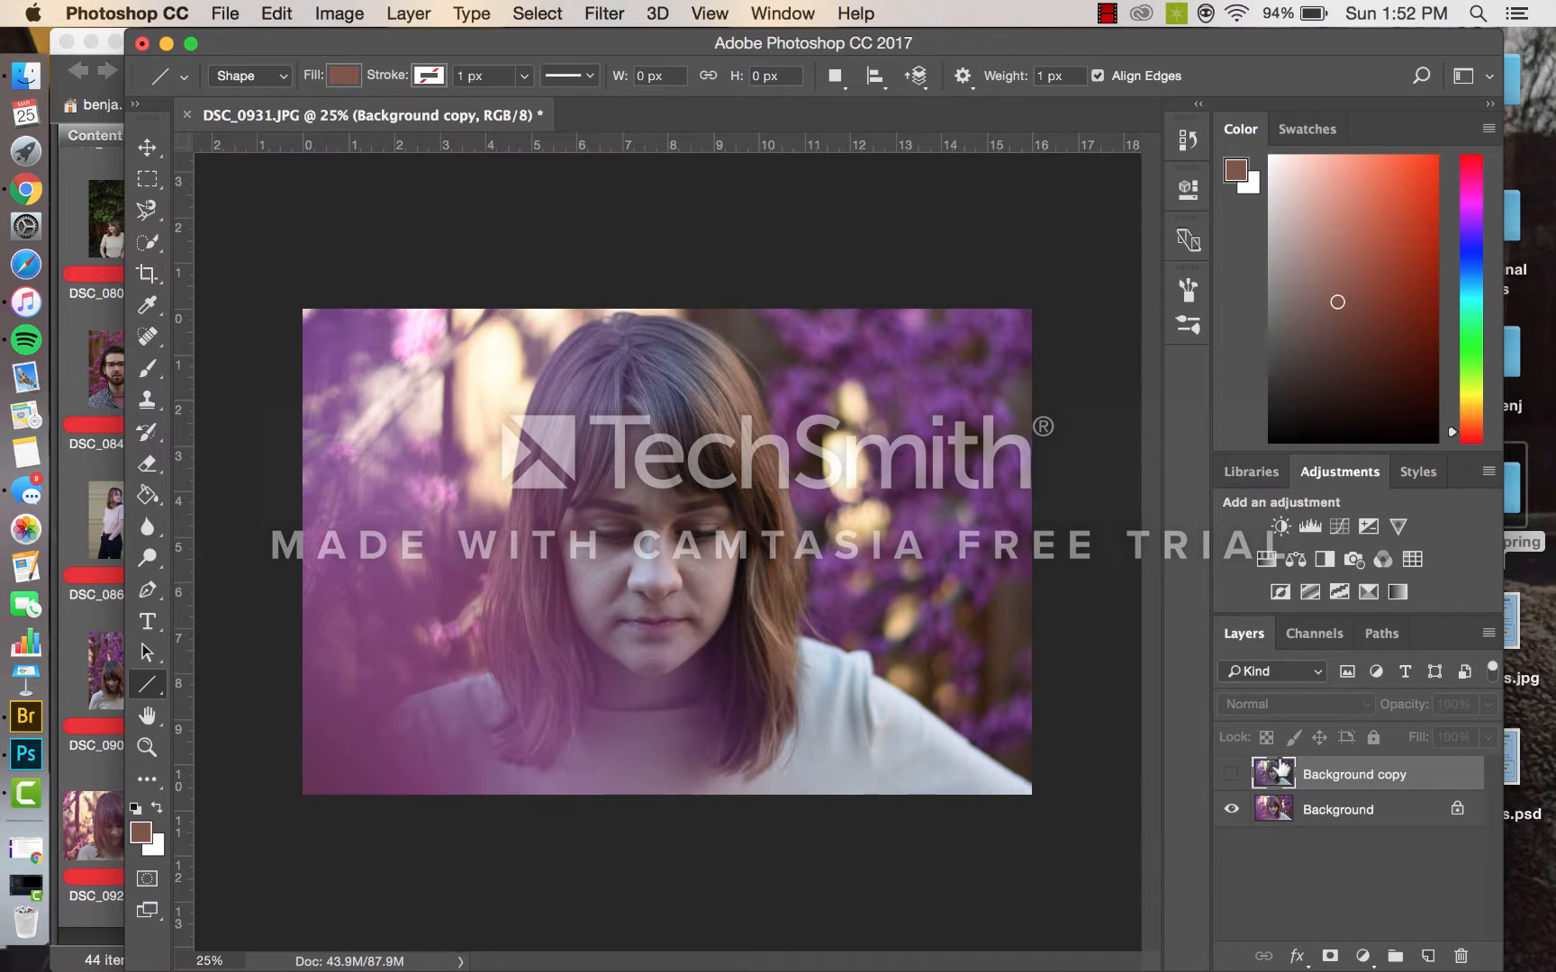
pyautogui.click(1234, 776)
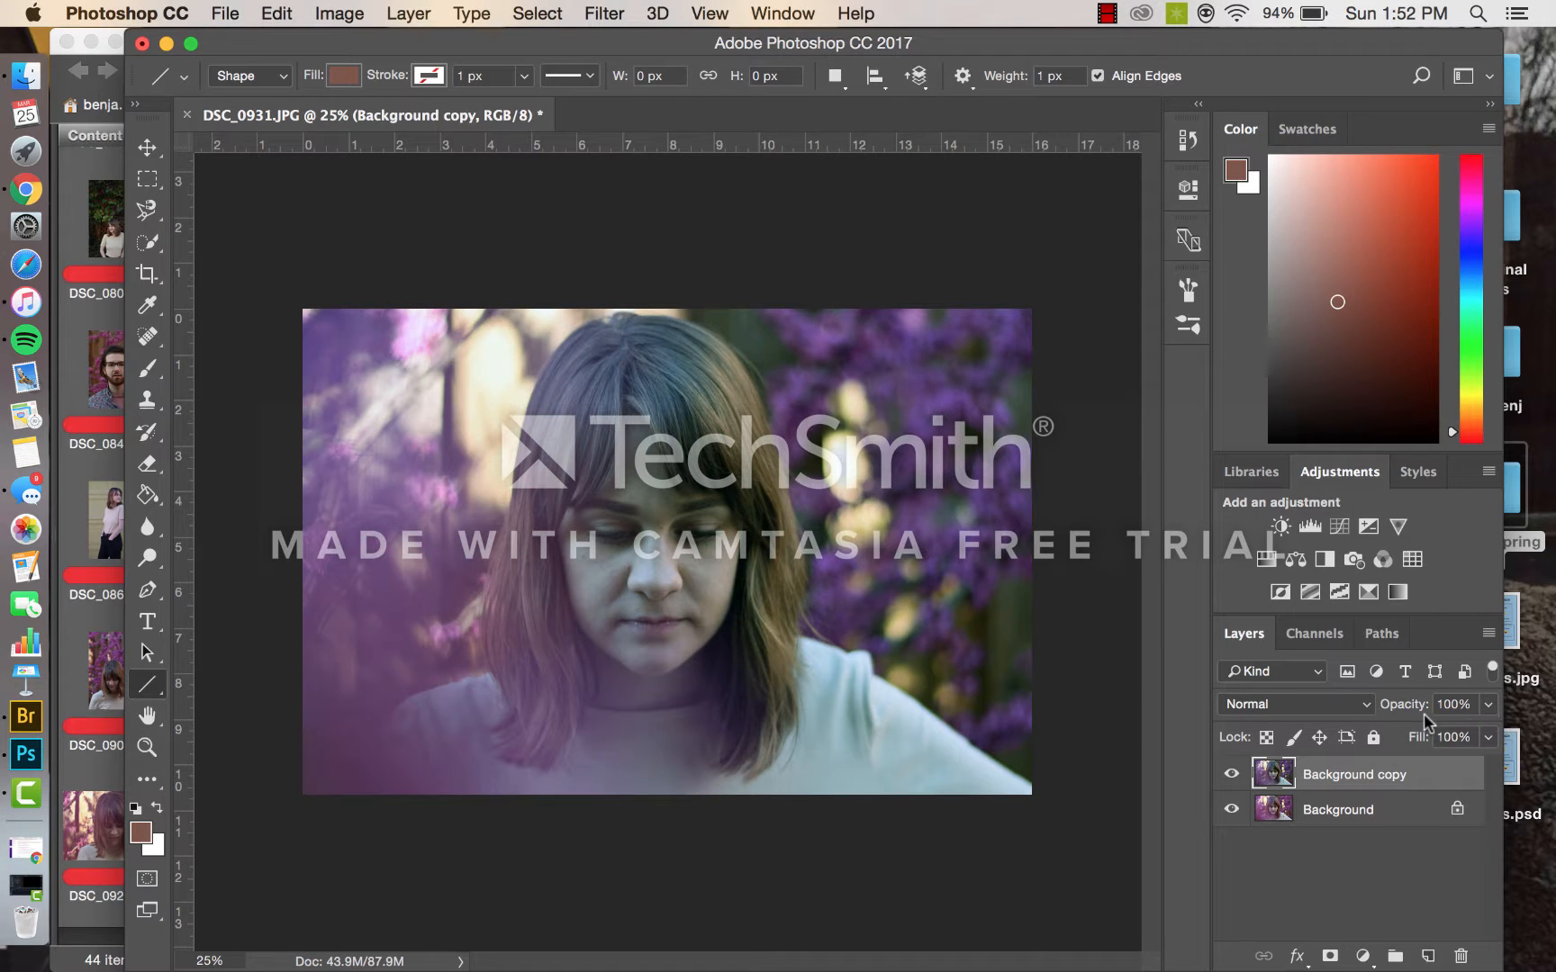
# Lower the Background copy layer's opacity to 30% and compare it with the original by toggling its visibility.
pyautogui.click(1488, 711)
pyautogui.moveTo(1483, 737); pyautogui.dragTo(1452, 736)
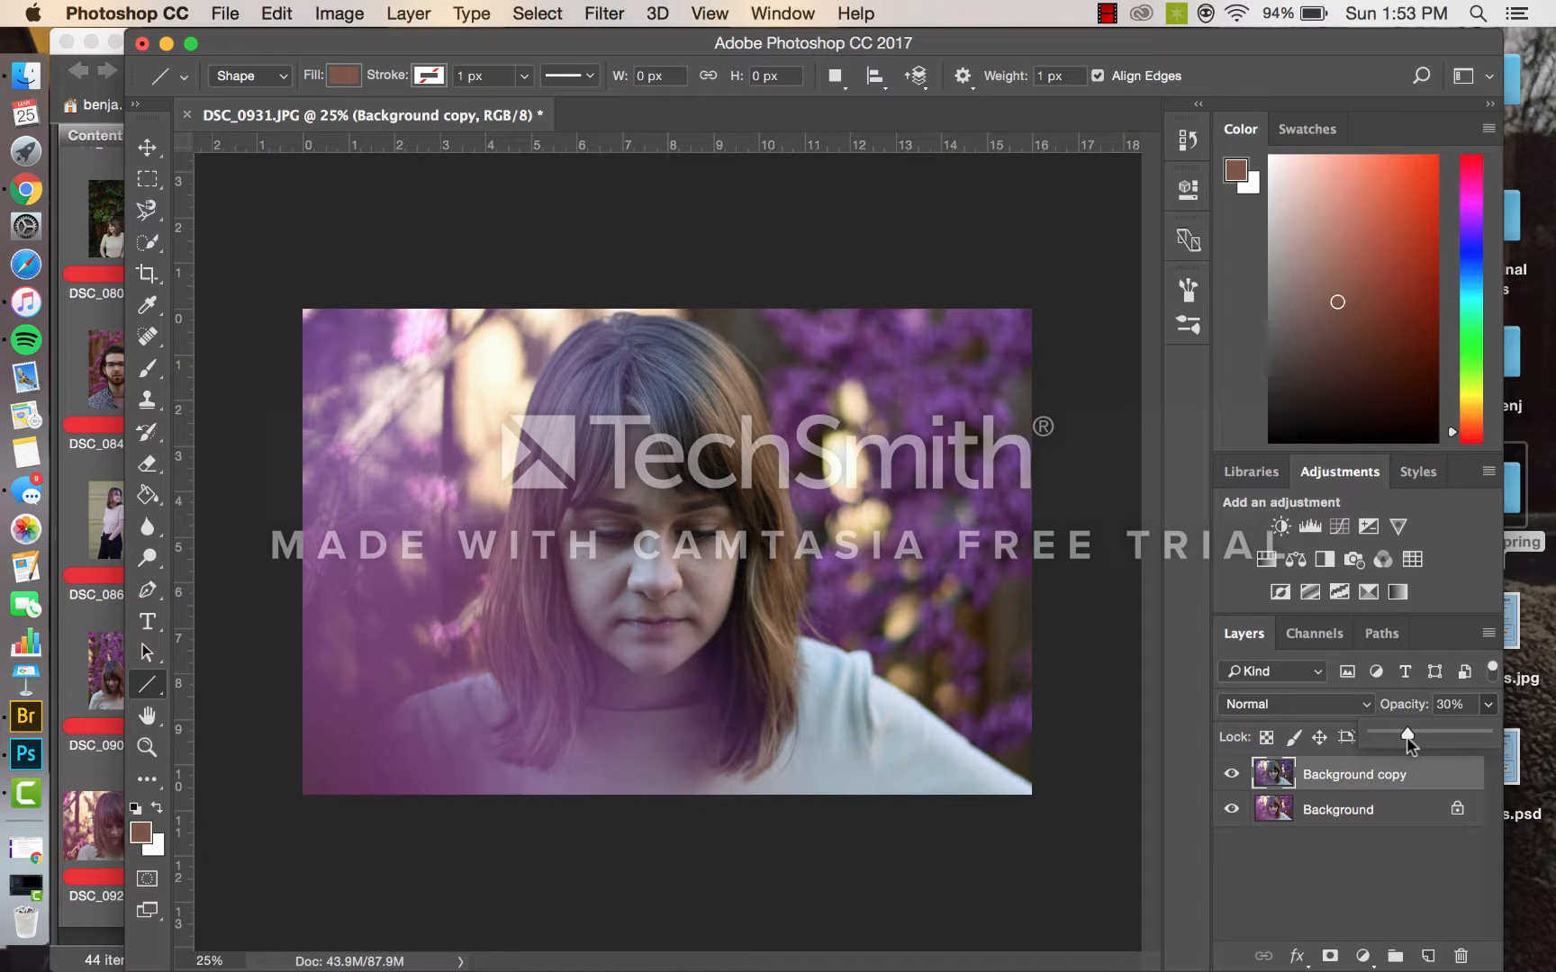
pyautogui.click(1487, 706)
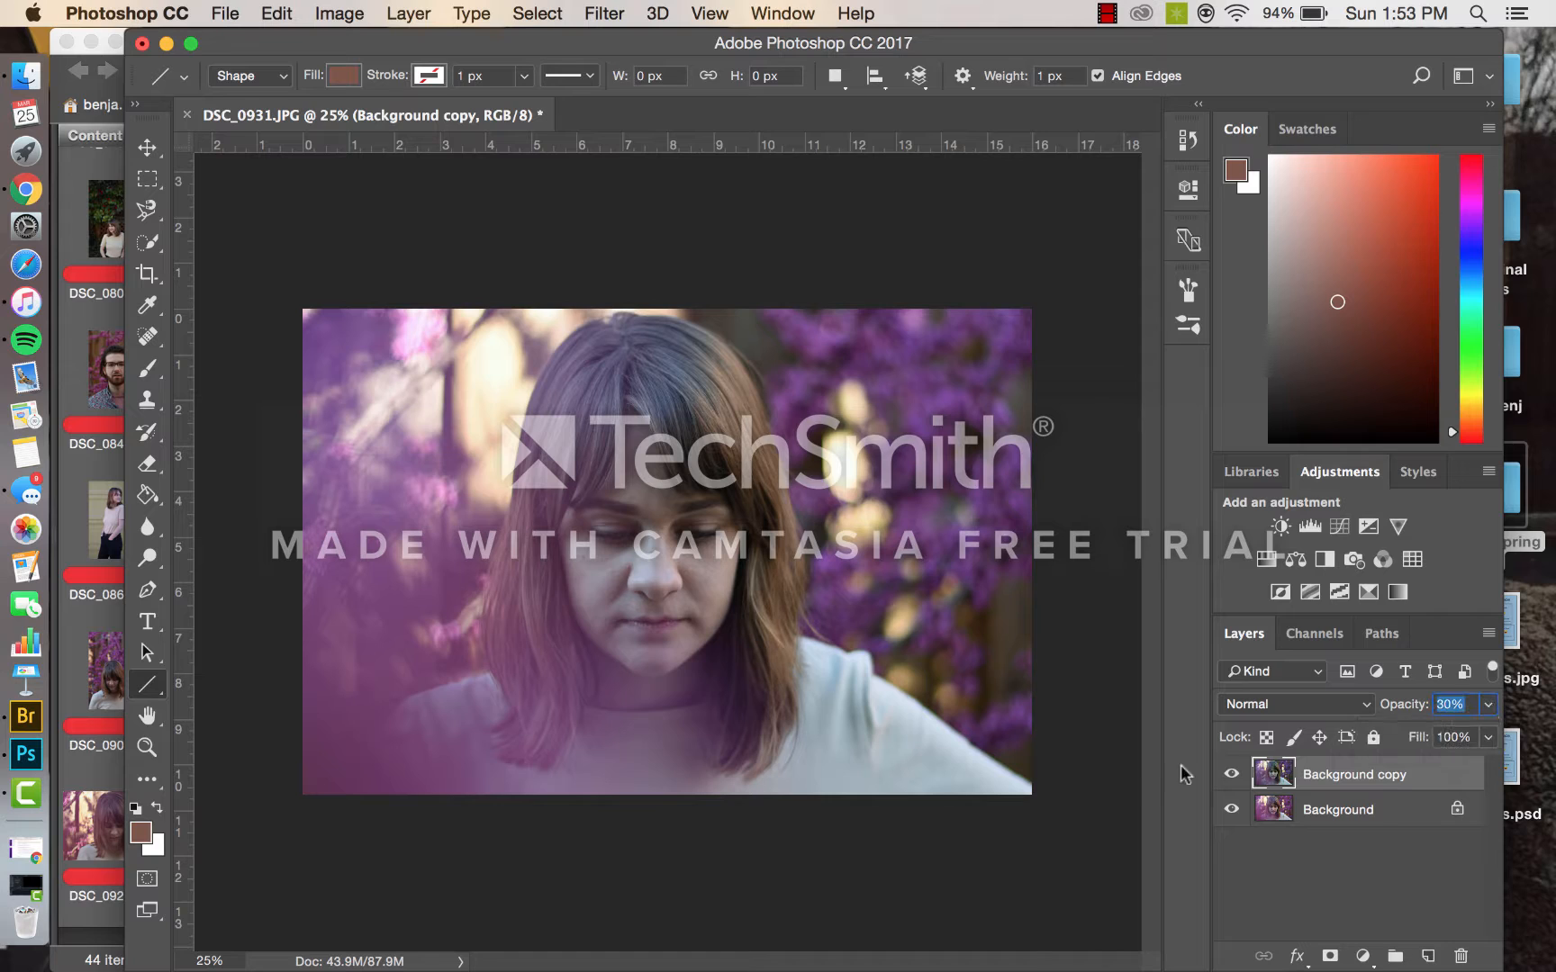
pyautogui.click(1230, 775)
pyautogui.click(1231, 775)
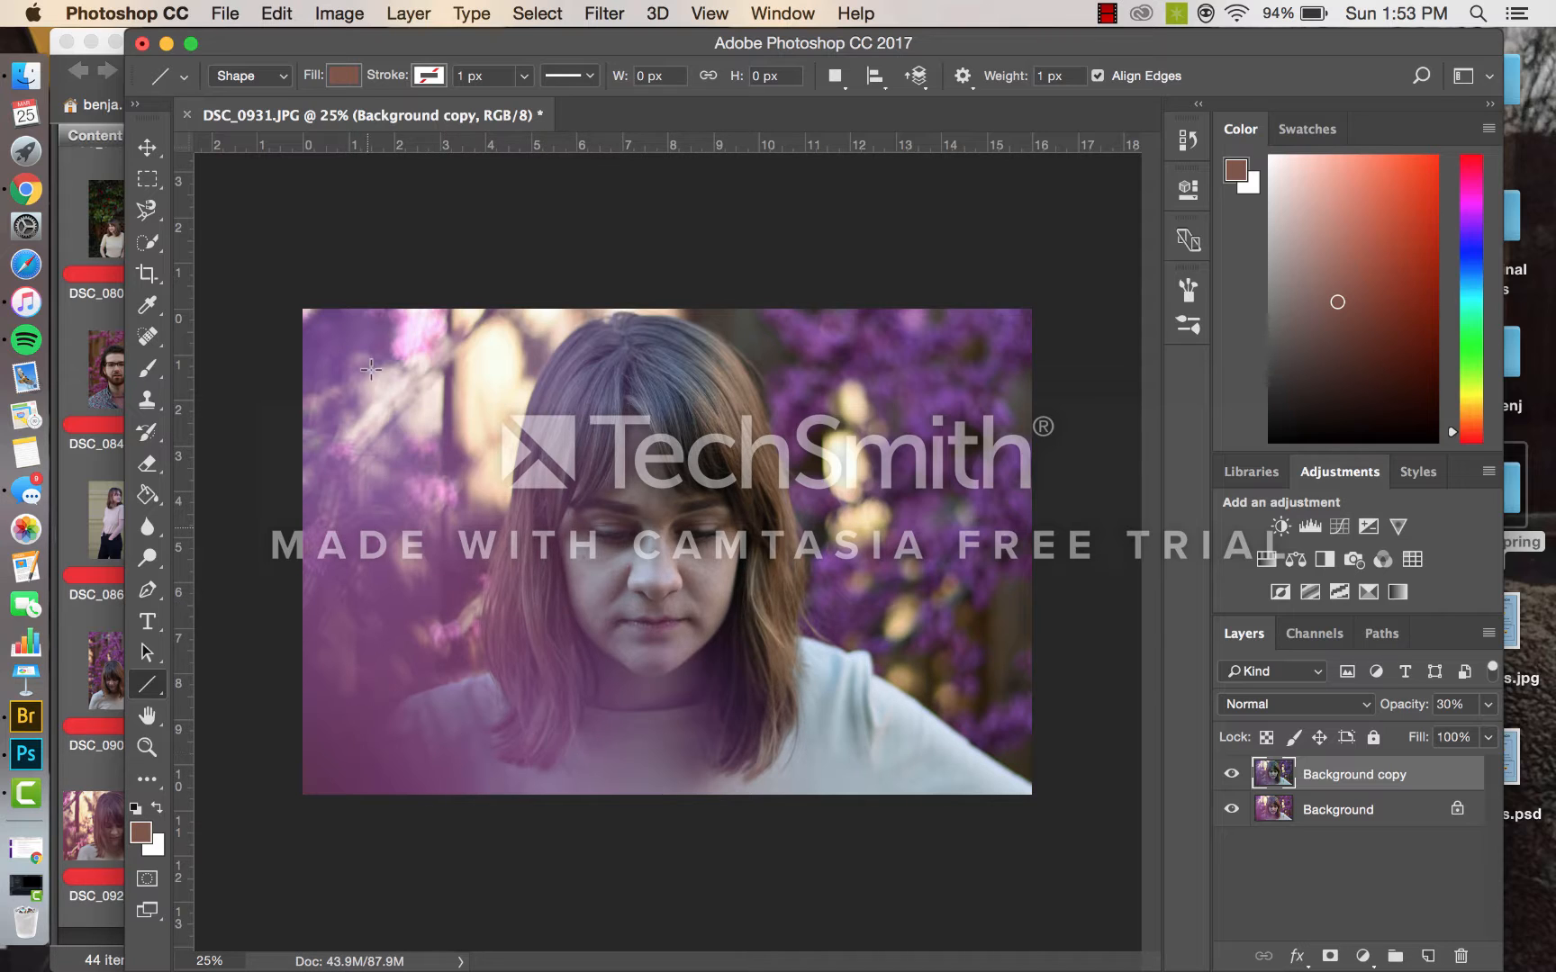
# Add a Brightness/Contrast adjustment layer above Background copy with brightness 63 and contrast 9.
pyautogui.click(1280, 527)
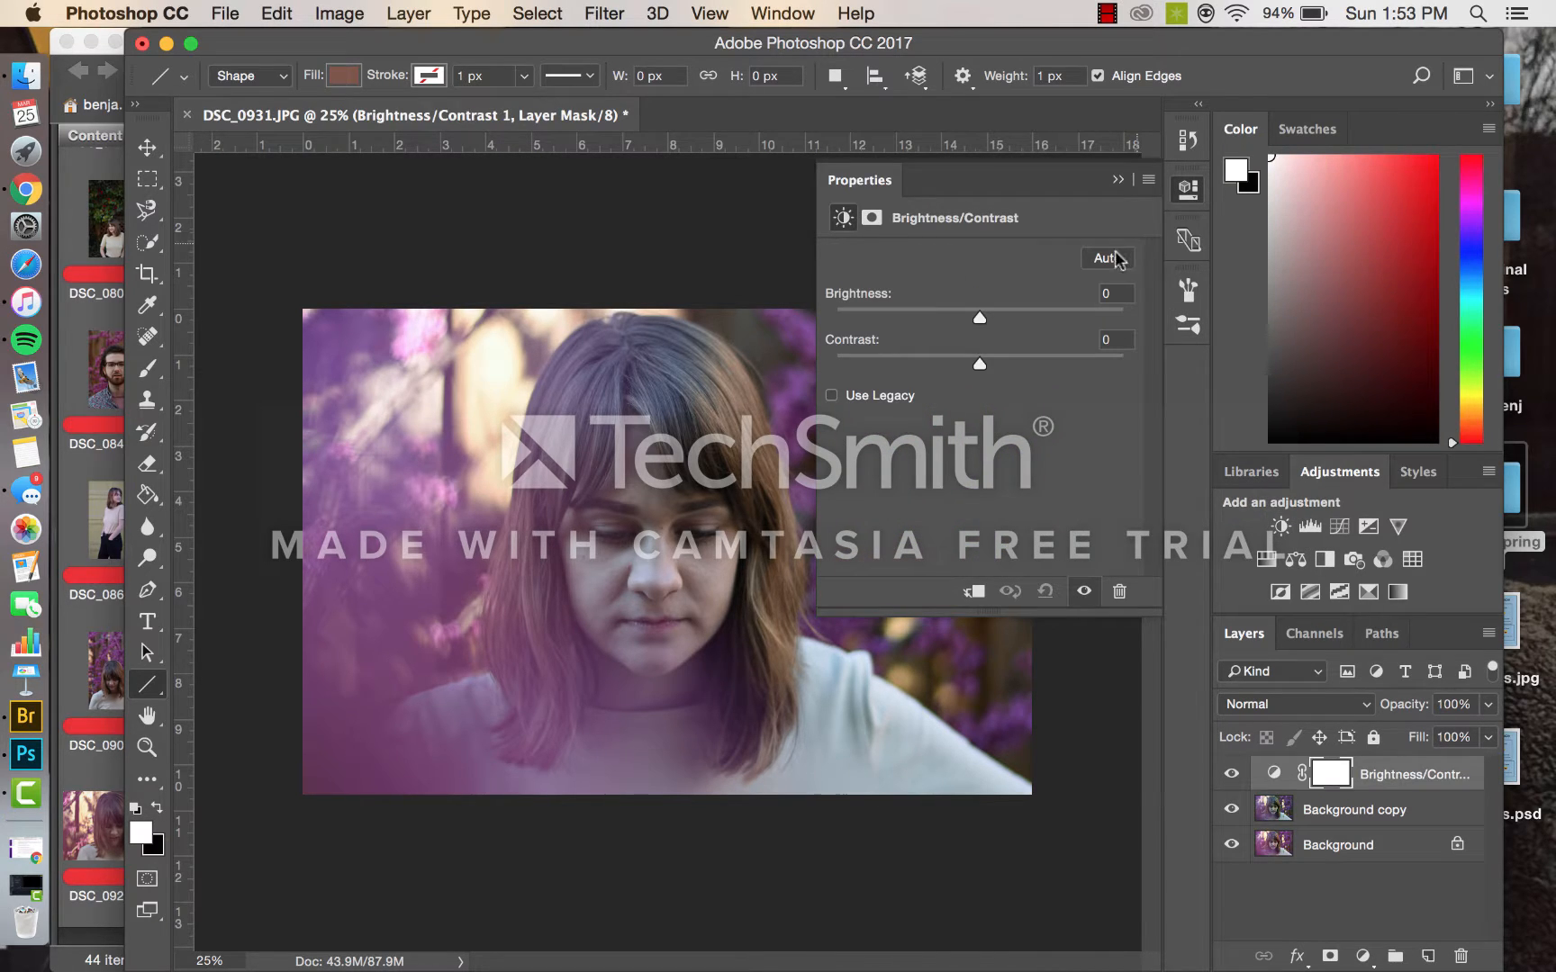
pyautogui.moveTo(979, 317); pyautogui.dragTo(993, 318)
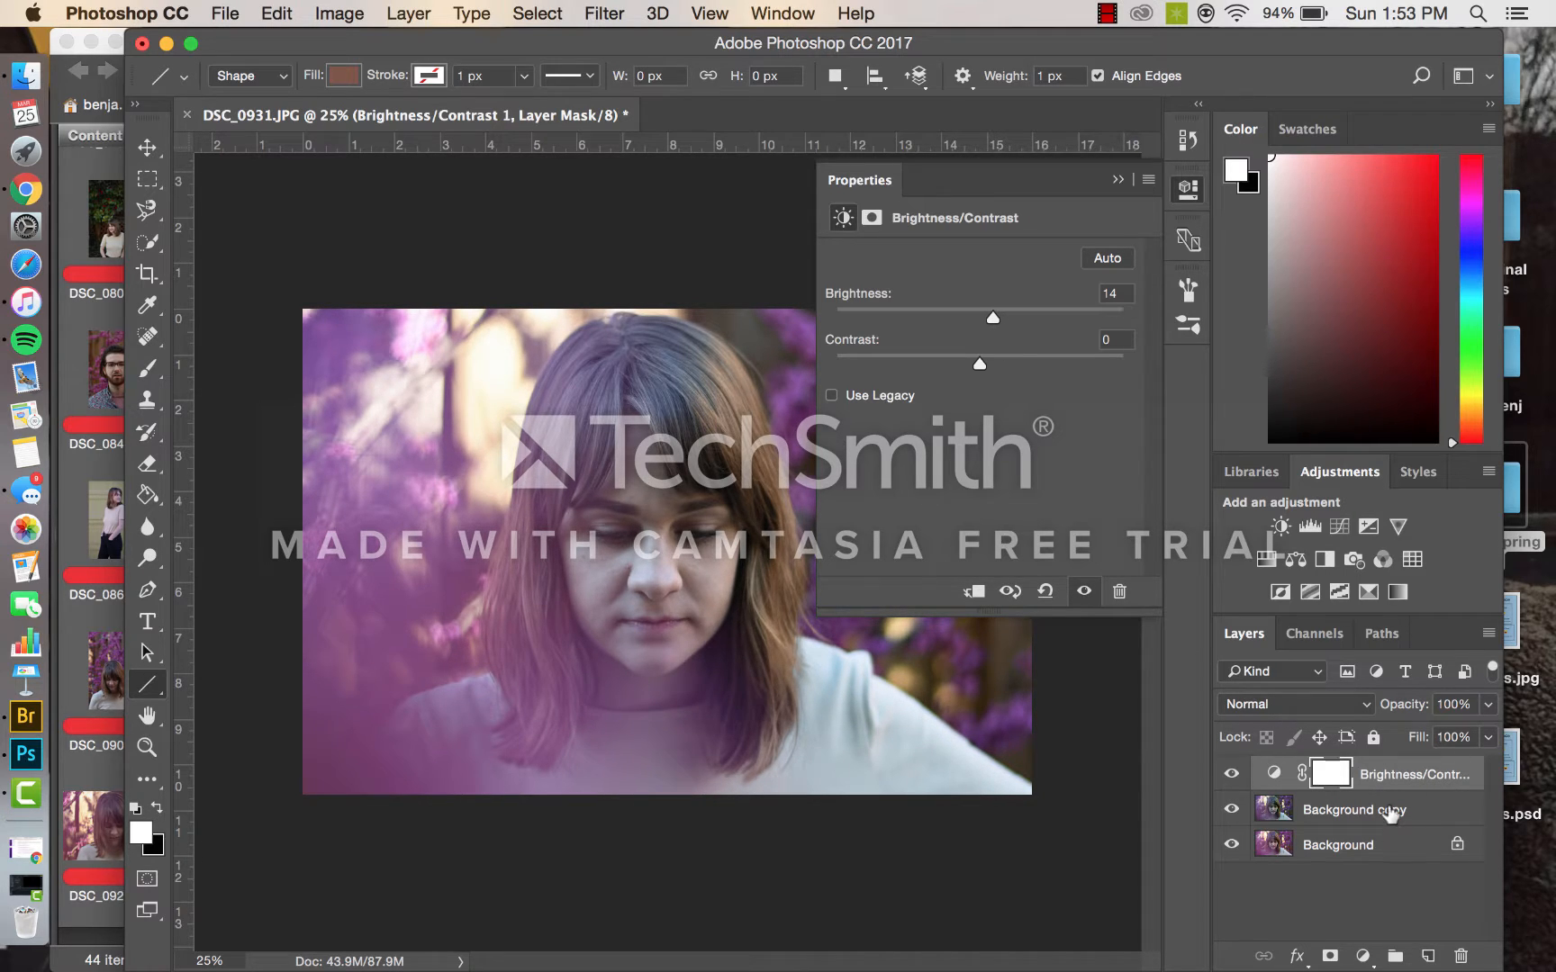
pyautogui.moveTo(996, 319); pyautogui.dragTo(986, 361)
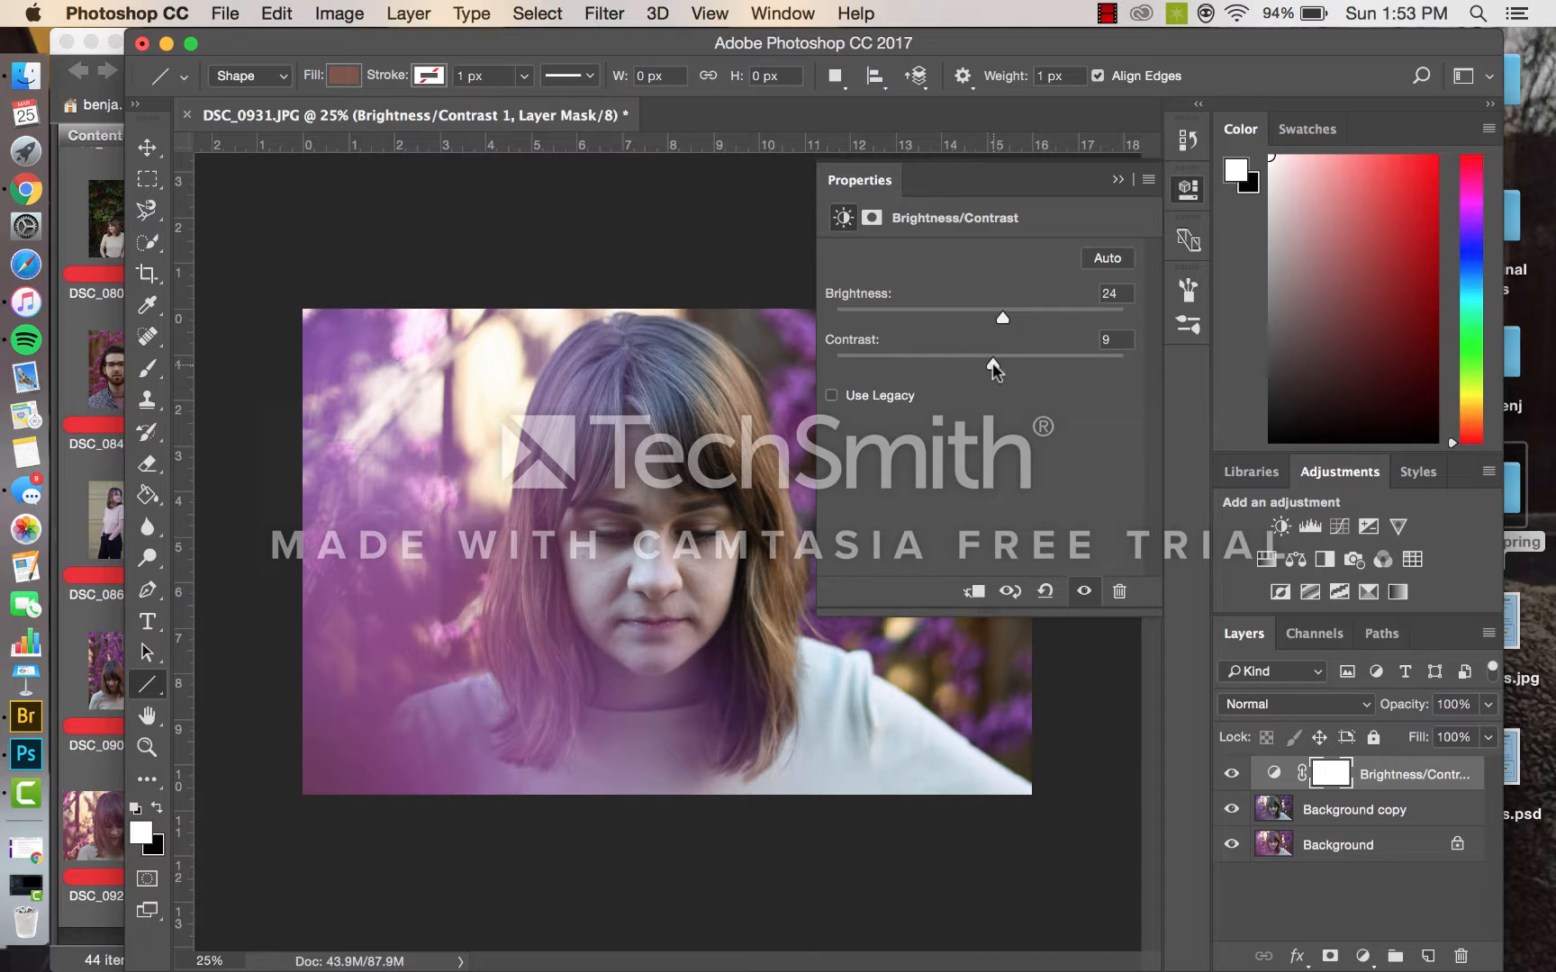
pyautogui.moveTo(1008, 317); pyautogui.dragTo(1038, 317)
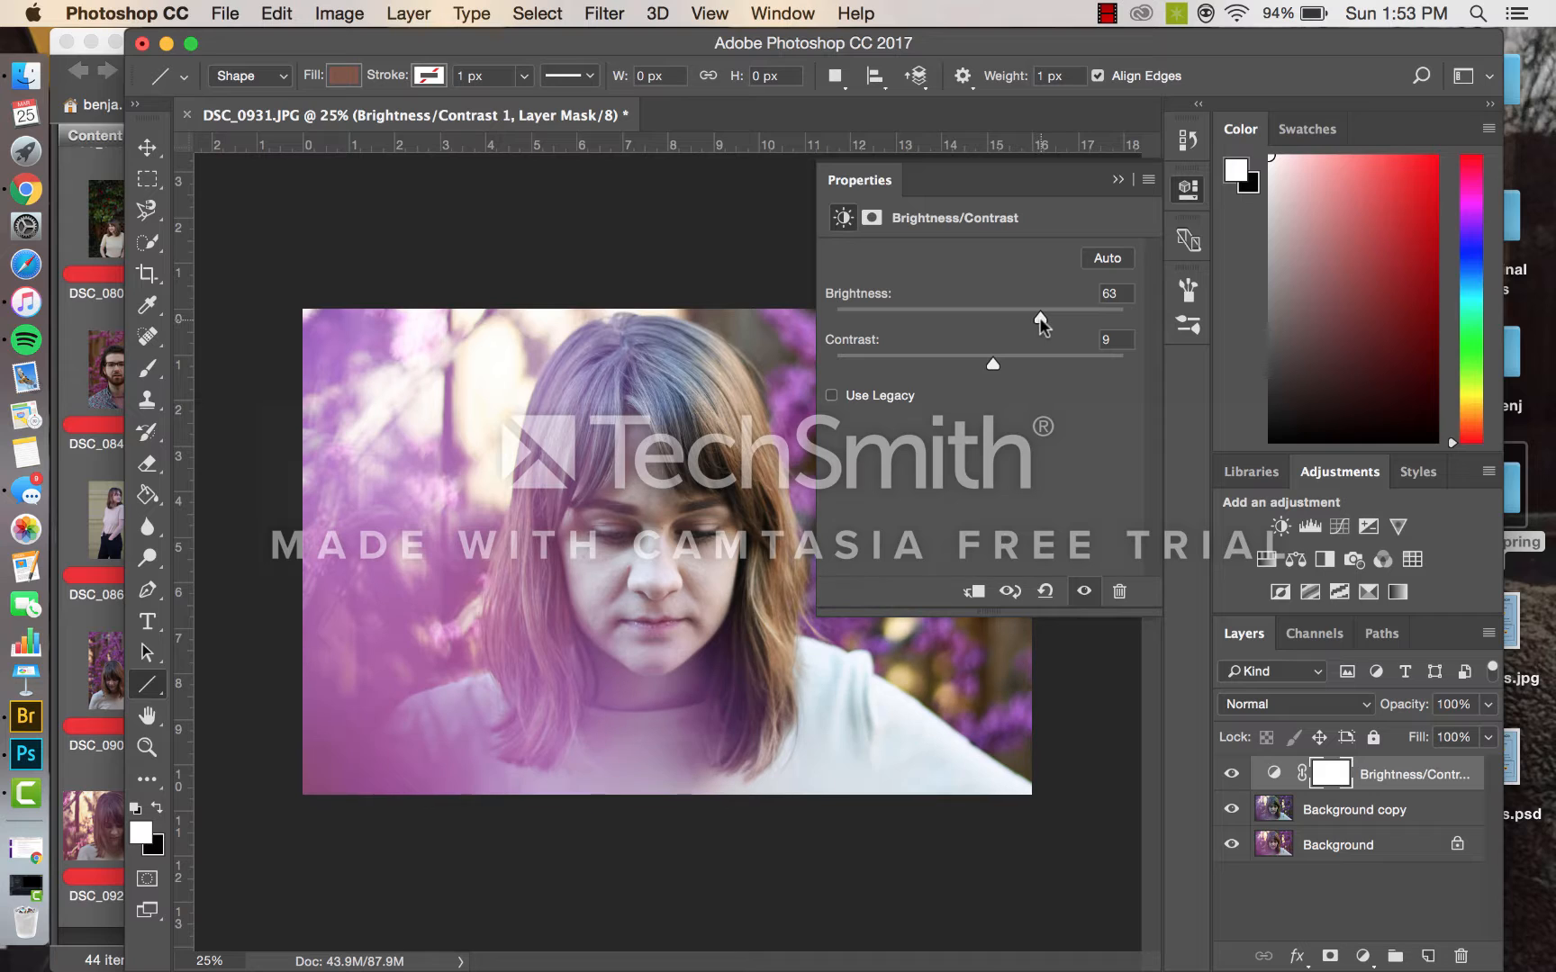
pyautogui.click(1117, 179)
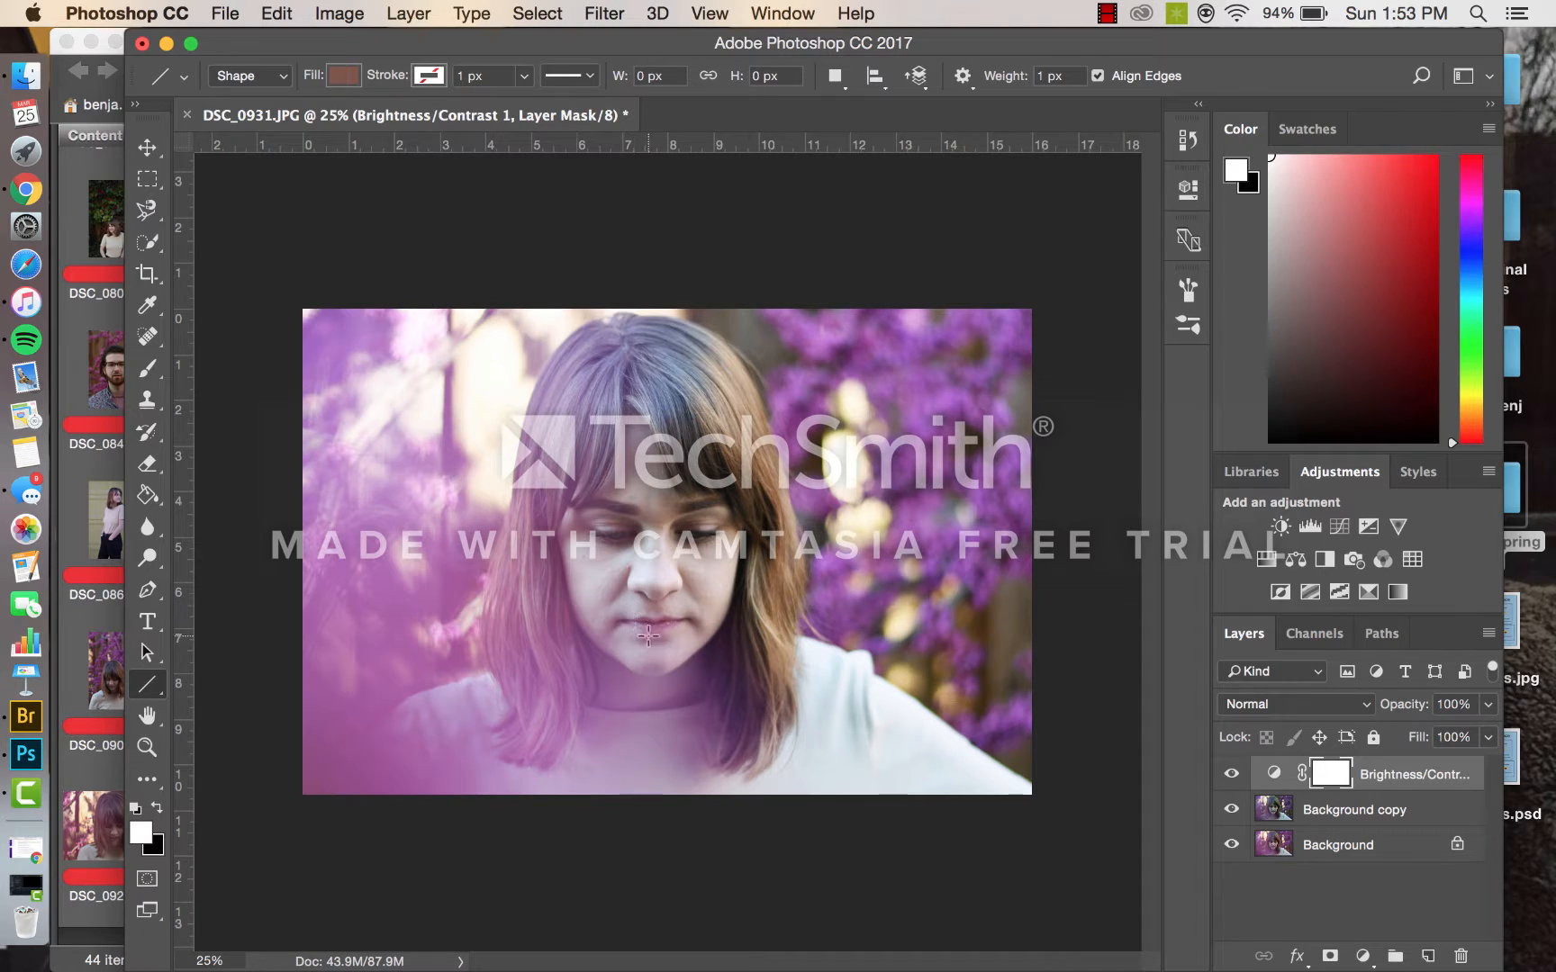
# Reopen the Brightness/Contrast adjustment's settings and reduce its brightness to 32.
pyautogui.doubleClick(1274, 772)
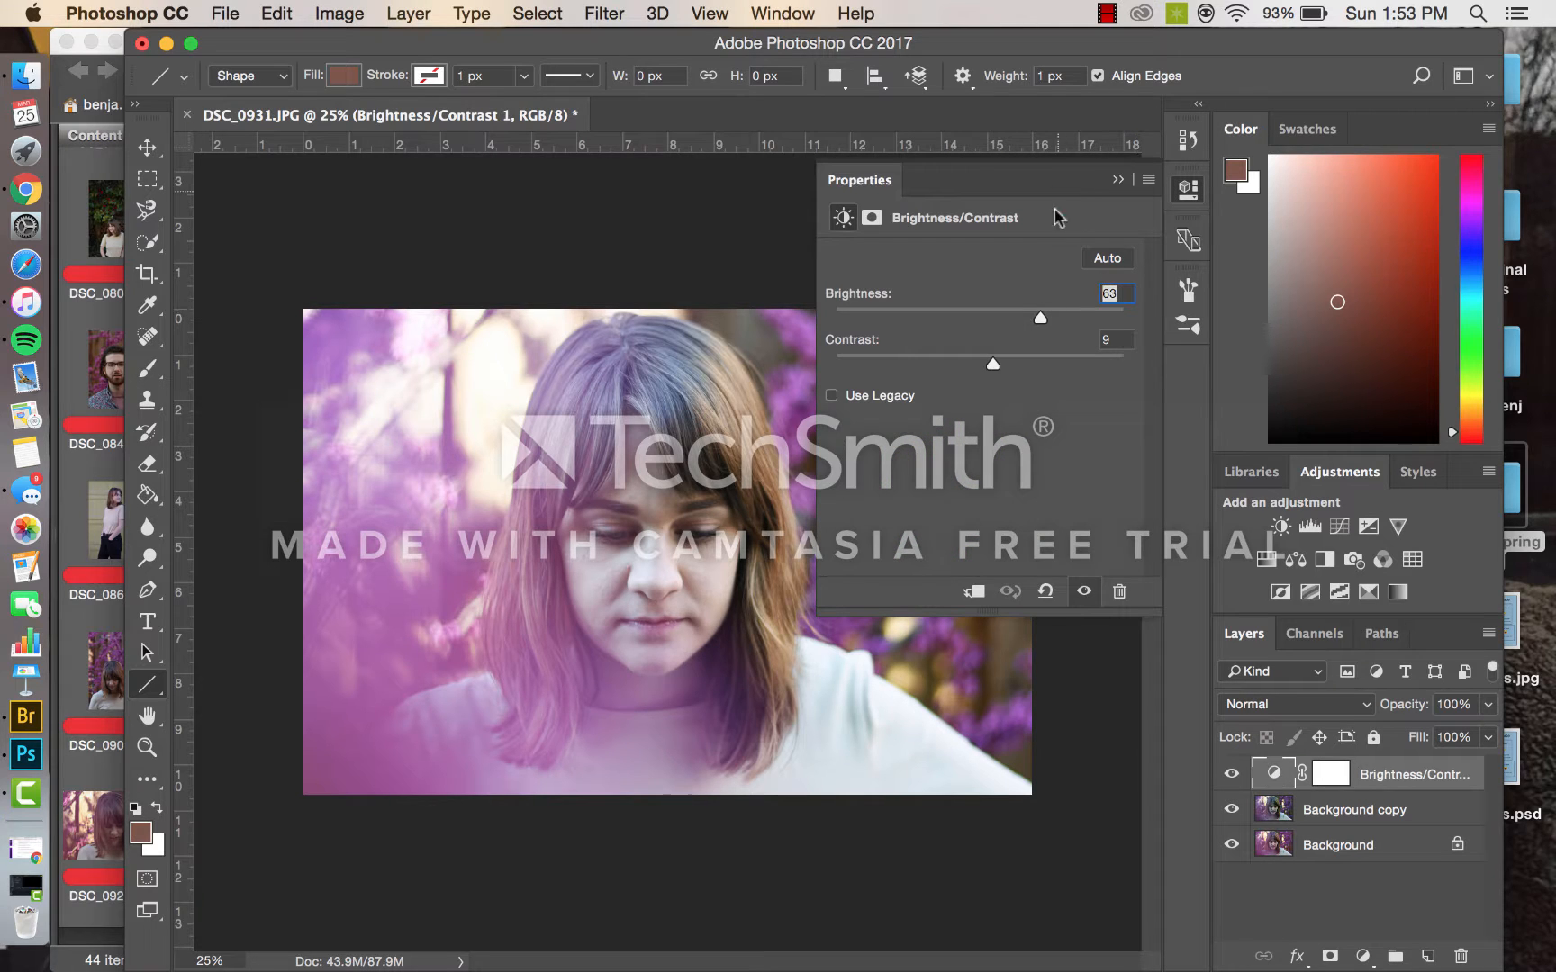
pyautogui.moveTo(1040, 318); pyautogui.dragTo(1012, 321)
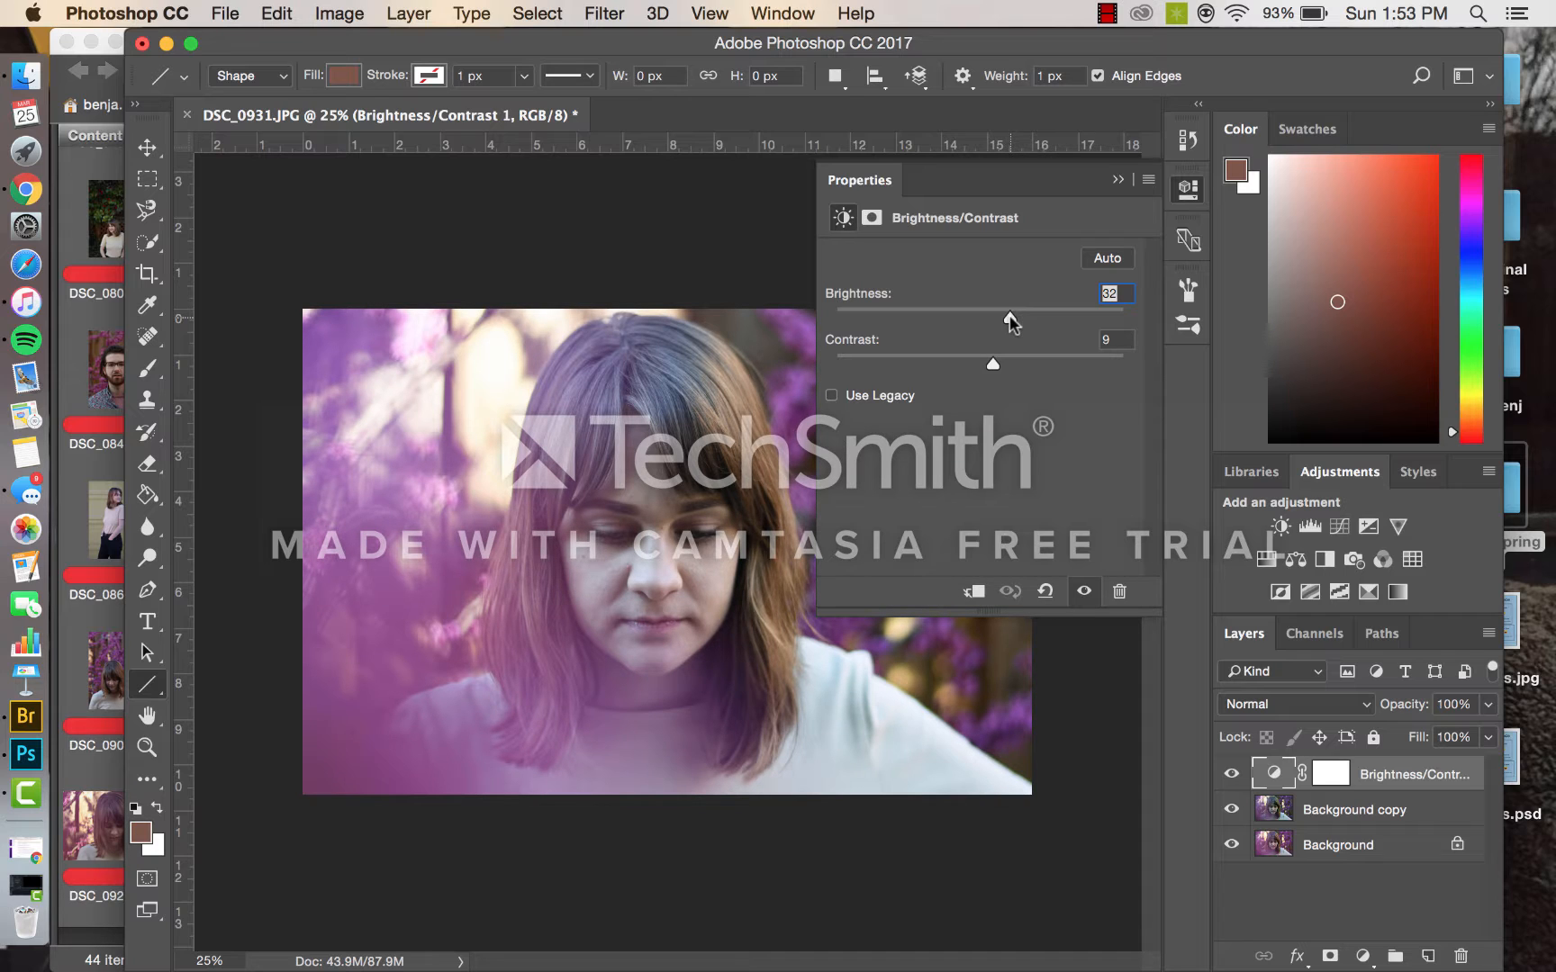
pyautogui.click(1117, 179)
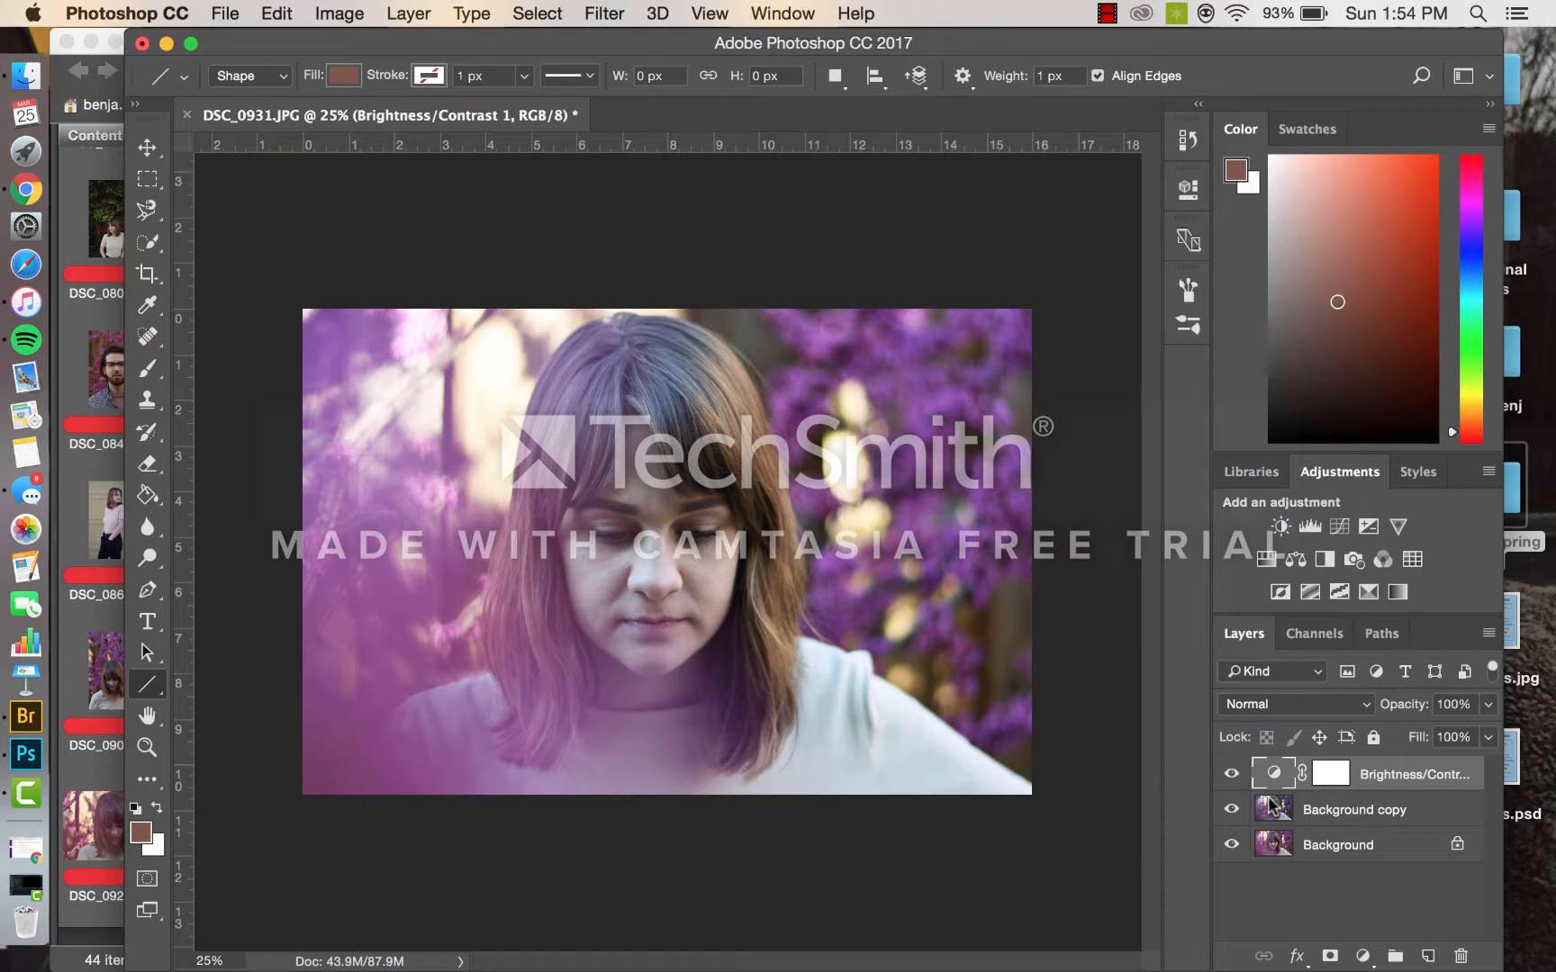
# Add a Levels adjustment layer above Brightness/Contrast with black input level 17 and output levels 12 and 241.
pyautogui.click(1317, 528)
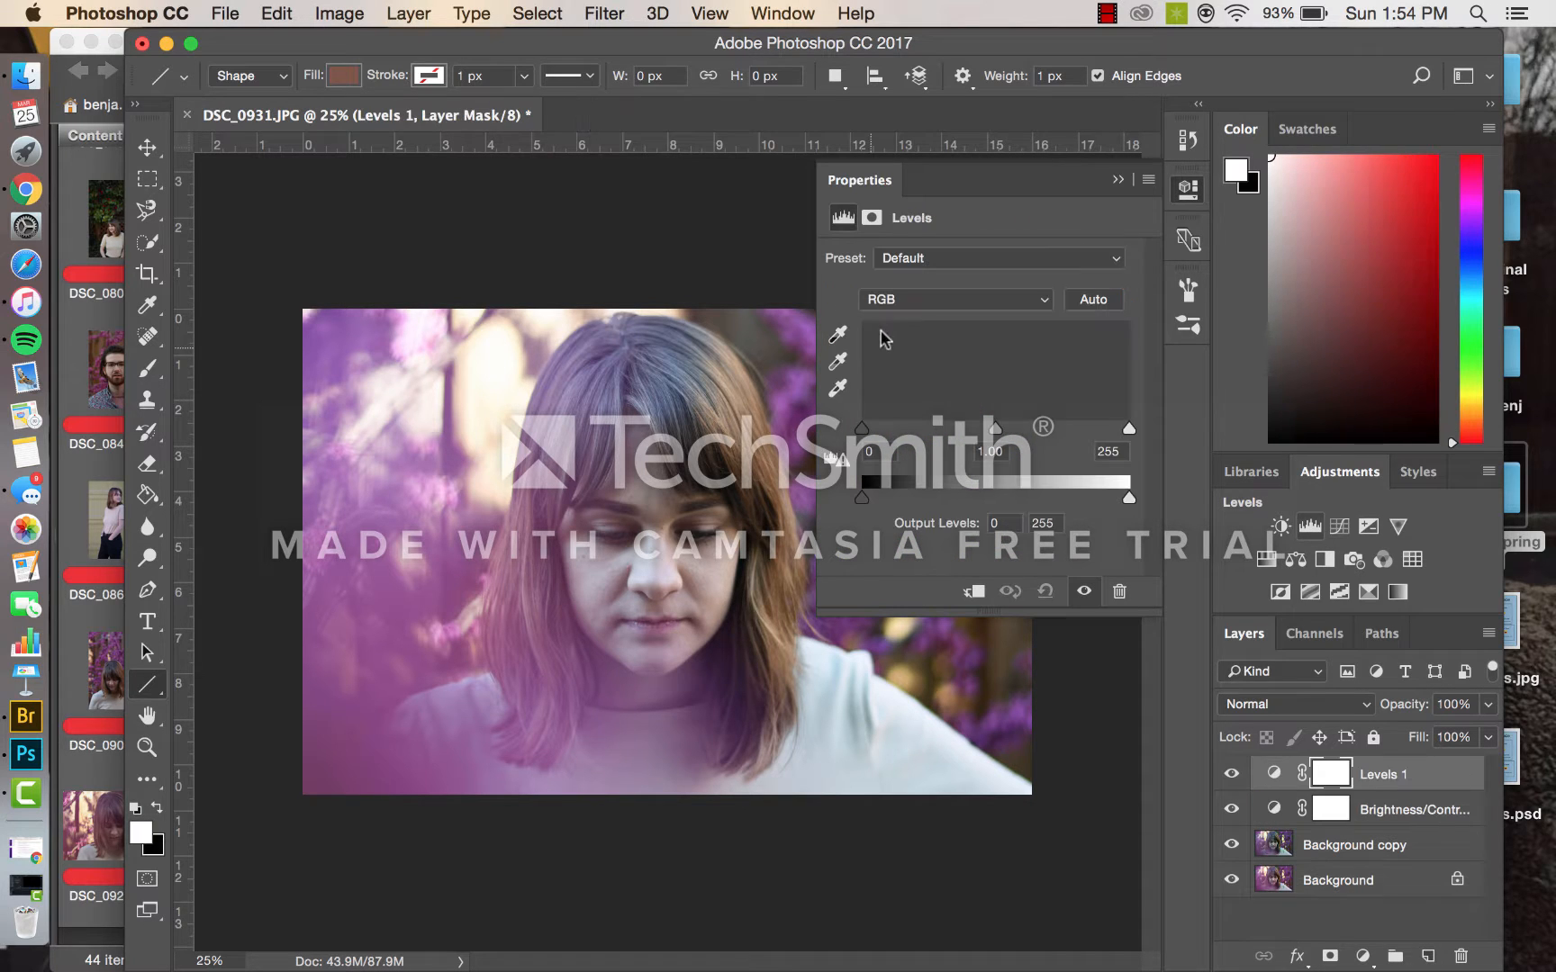
pyautogui.moveTo(863, 430); pyautogui.dragTo(882, 437)
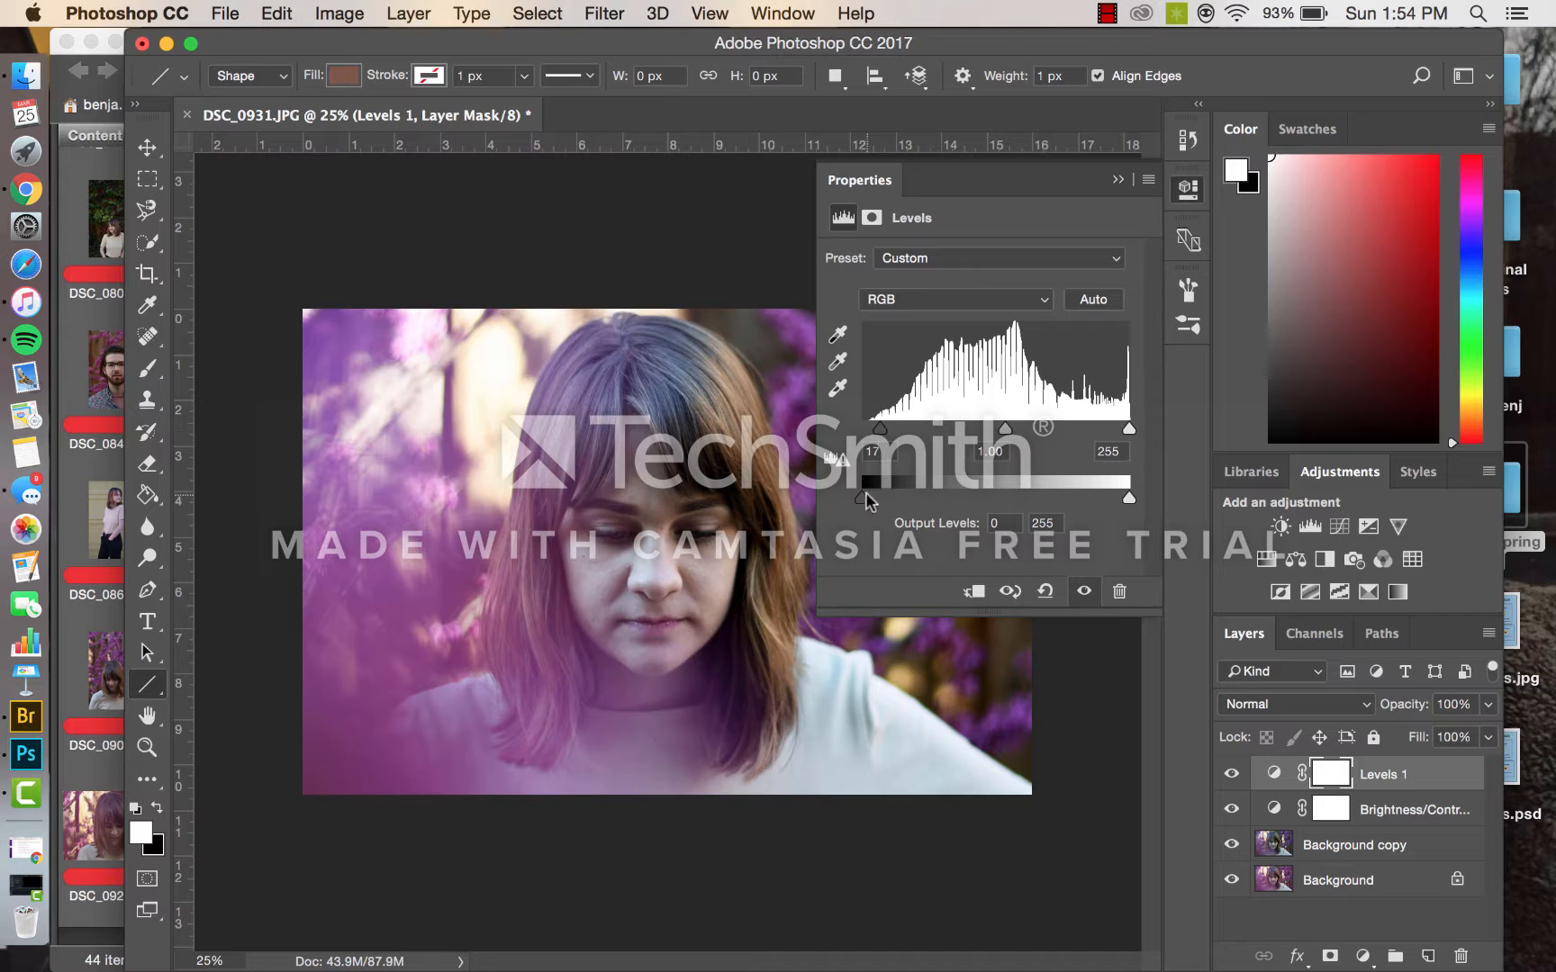
pyautogui.moveTo(867, 504); pyautogui.dragTo(876, 506)
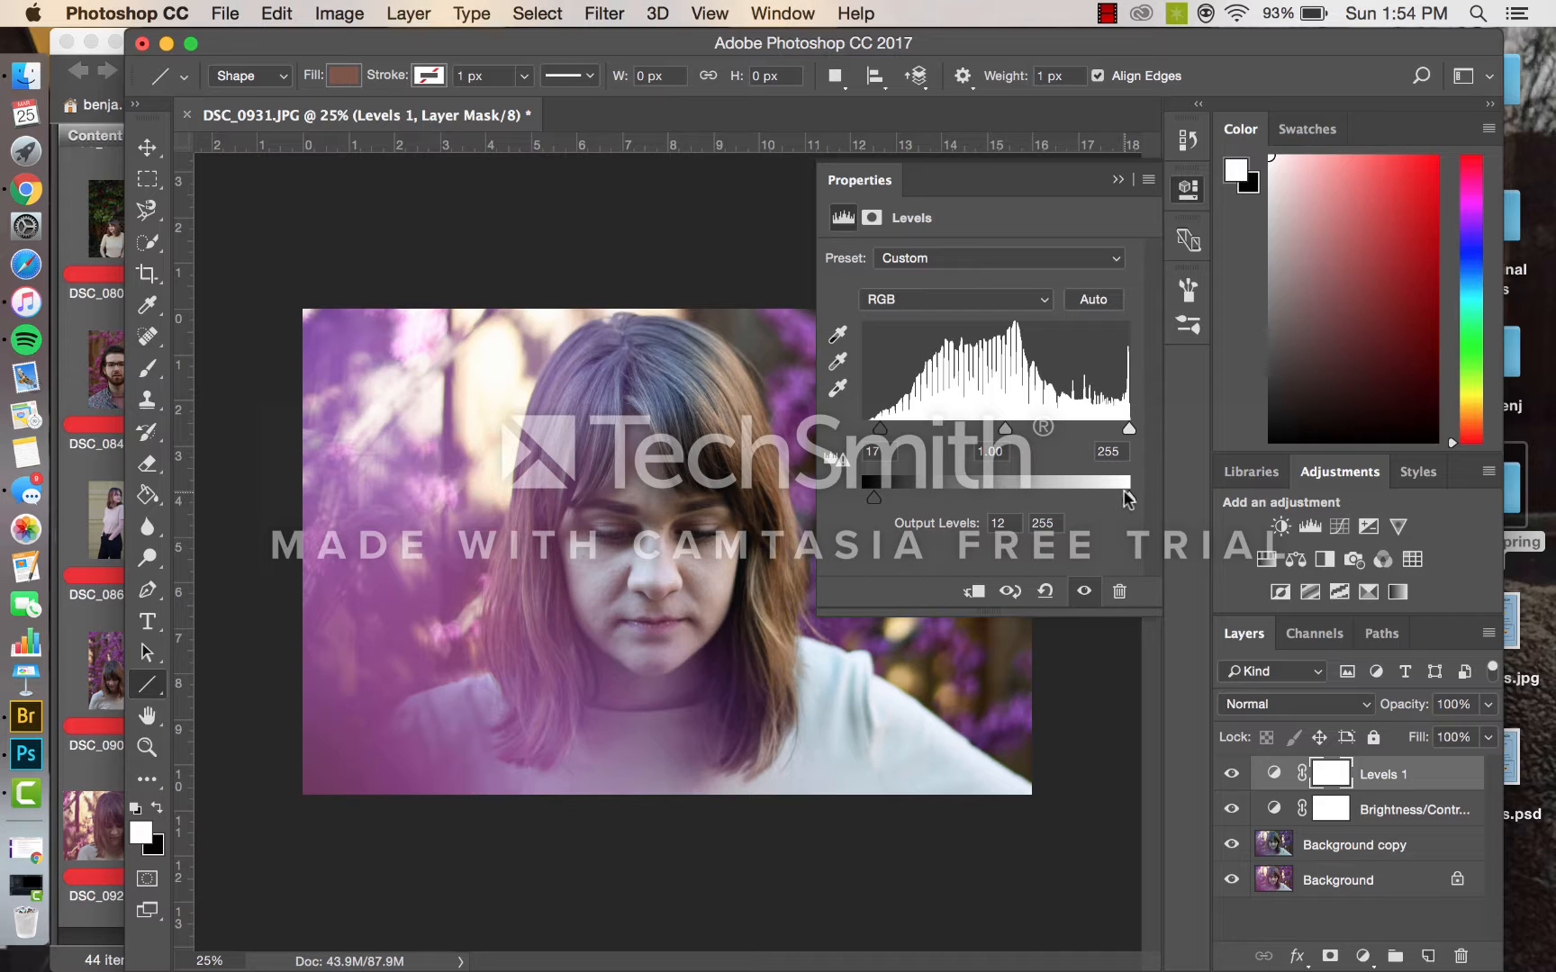
pyautogui.moveTo(1124, 492); pyautogui.dragTo(1124, 499)
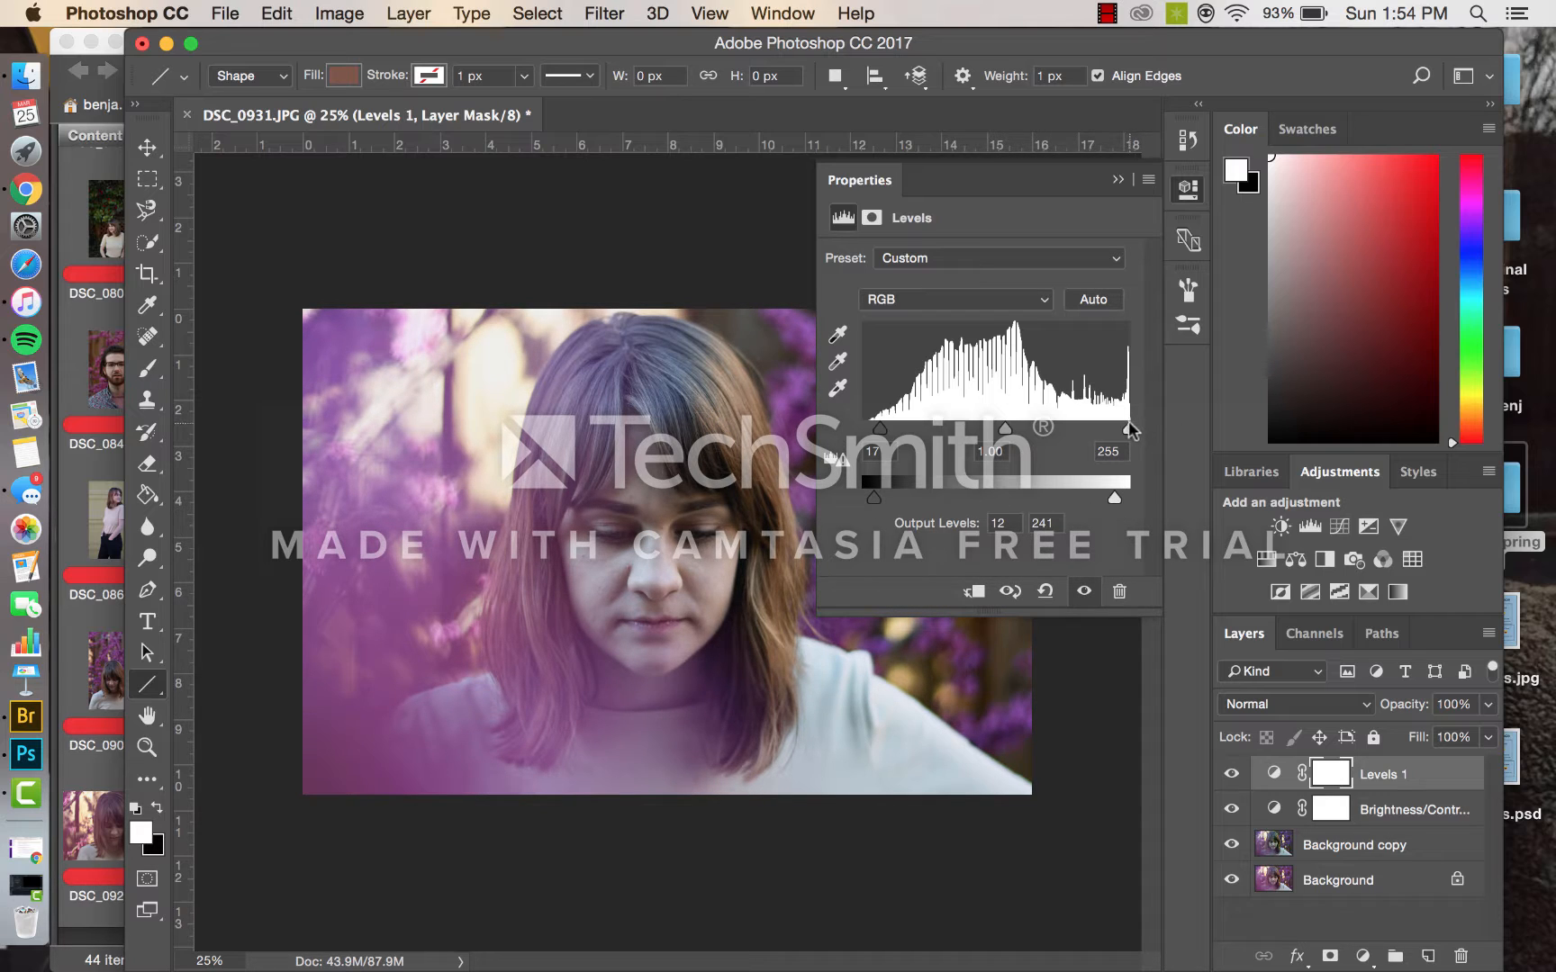
# Set the Levels white input to 240 and midtones to 0.90, and compare by toggling the layer's visibility.
pyautogui.moveTo(1130, 430); pyautogui.dragTo(1113, 432)
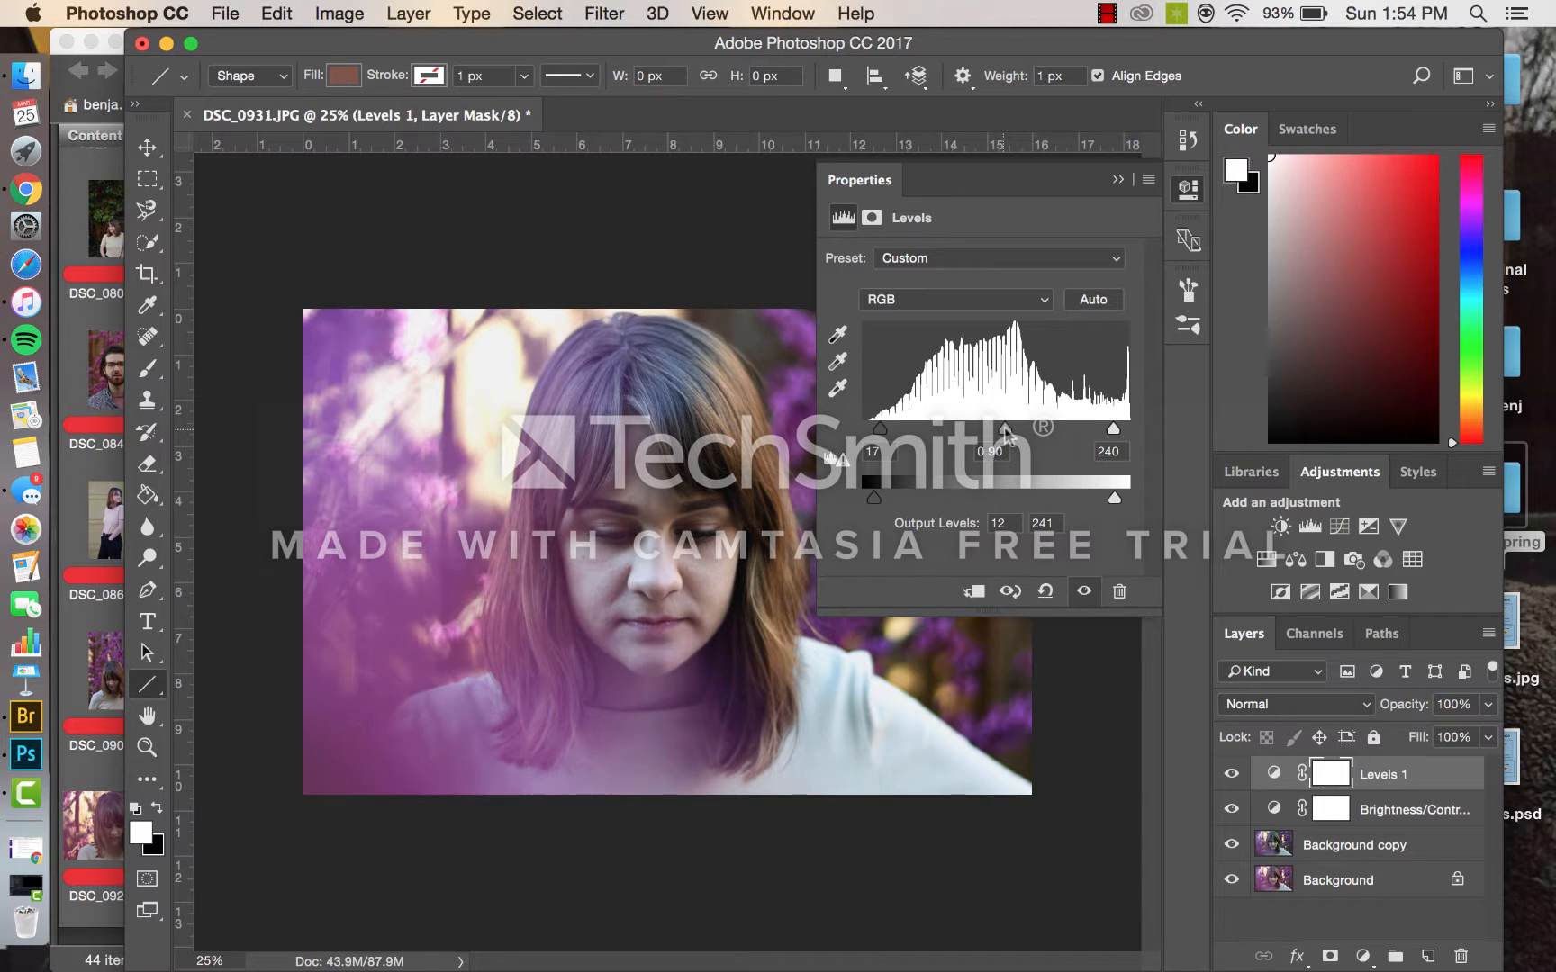
pyautogui.moveTo(1008, 435)
pyautogui.mouseDown()
pyautogui.moveTo(1025, 439)
pyautogui.moveTo(1005, 439)
pyautogui.mouseUp()
pyautogui.click(1117, 179)
pyautogui.click(1234, 774)
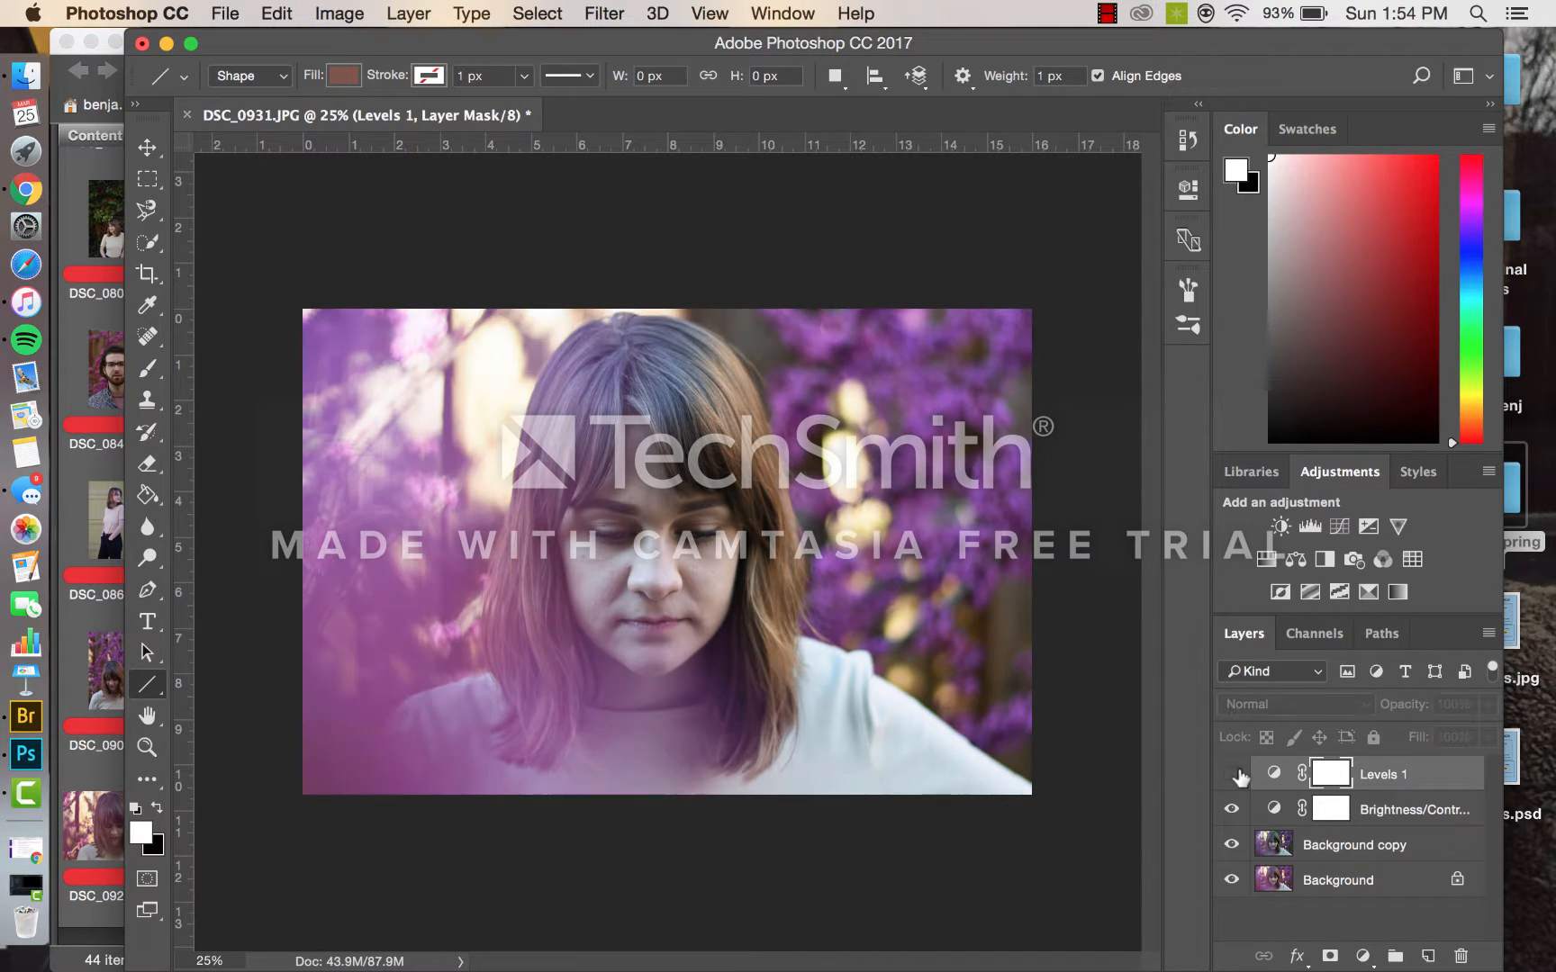
pyautogui.click(1232, 774)
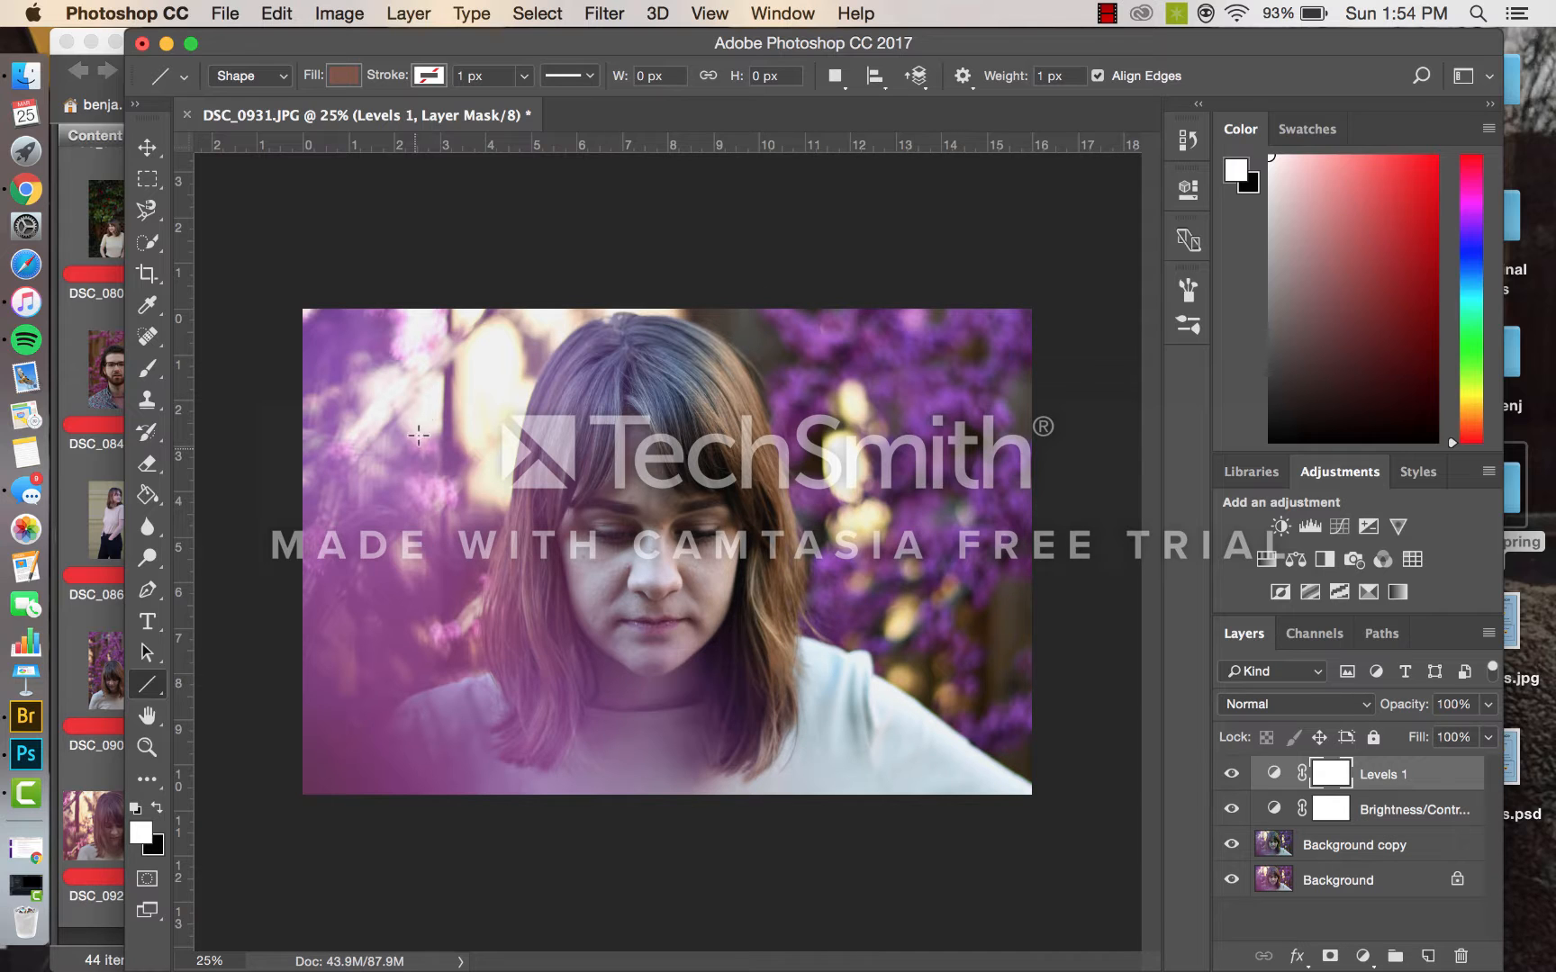
# Add a Curves adjustment layer above Levels and shape the RGB curve with lifted blacks, adjusted midtones and lowered highlights.
pyautogui.click(1341, 529)
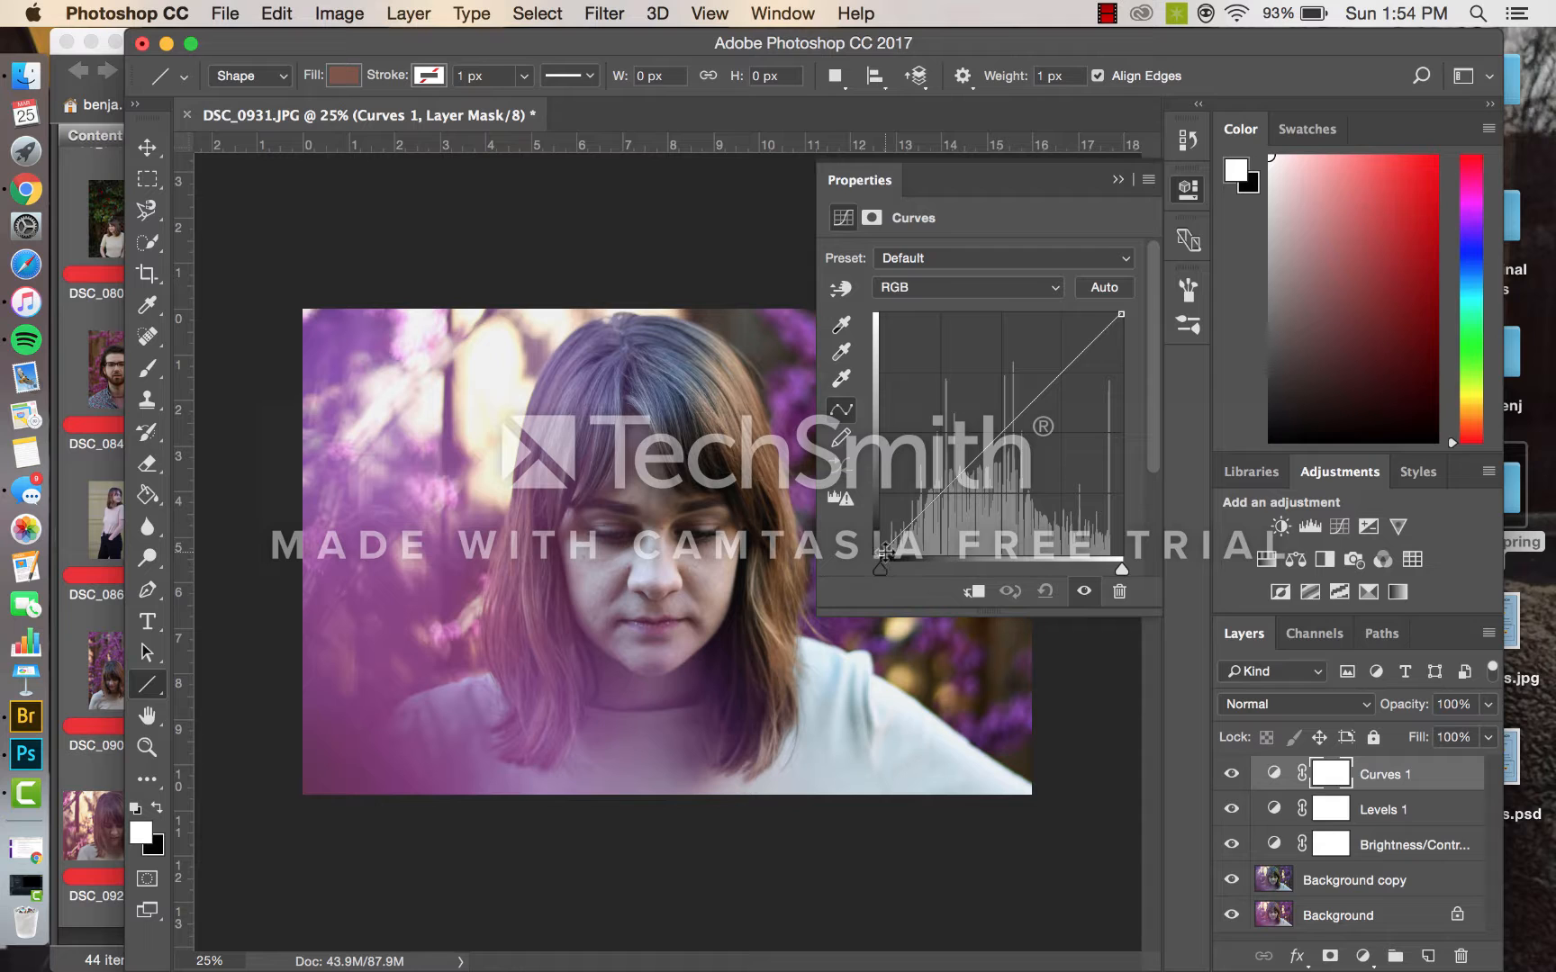
pyautogui.moveTo(880, 553); pyautogui.dragTo(921, 507)
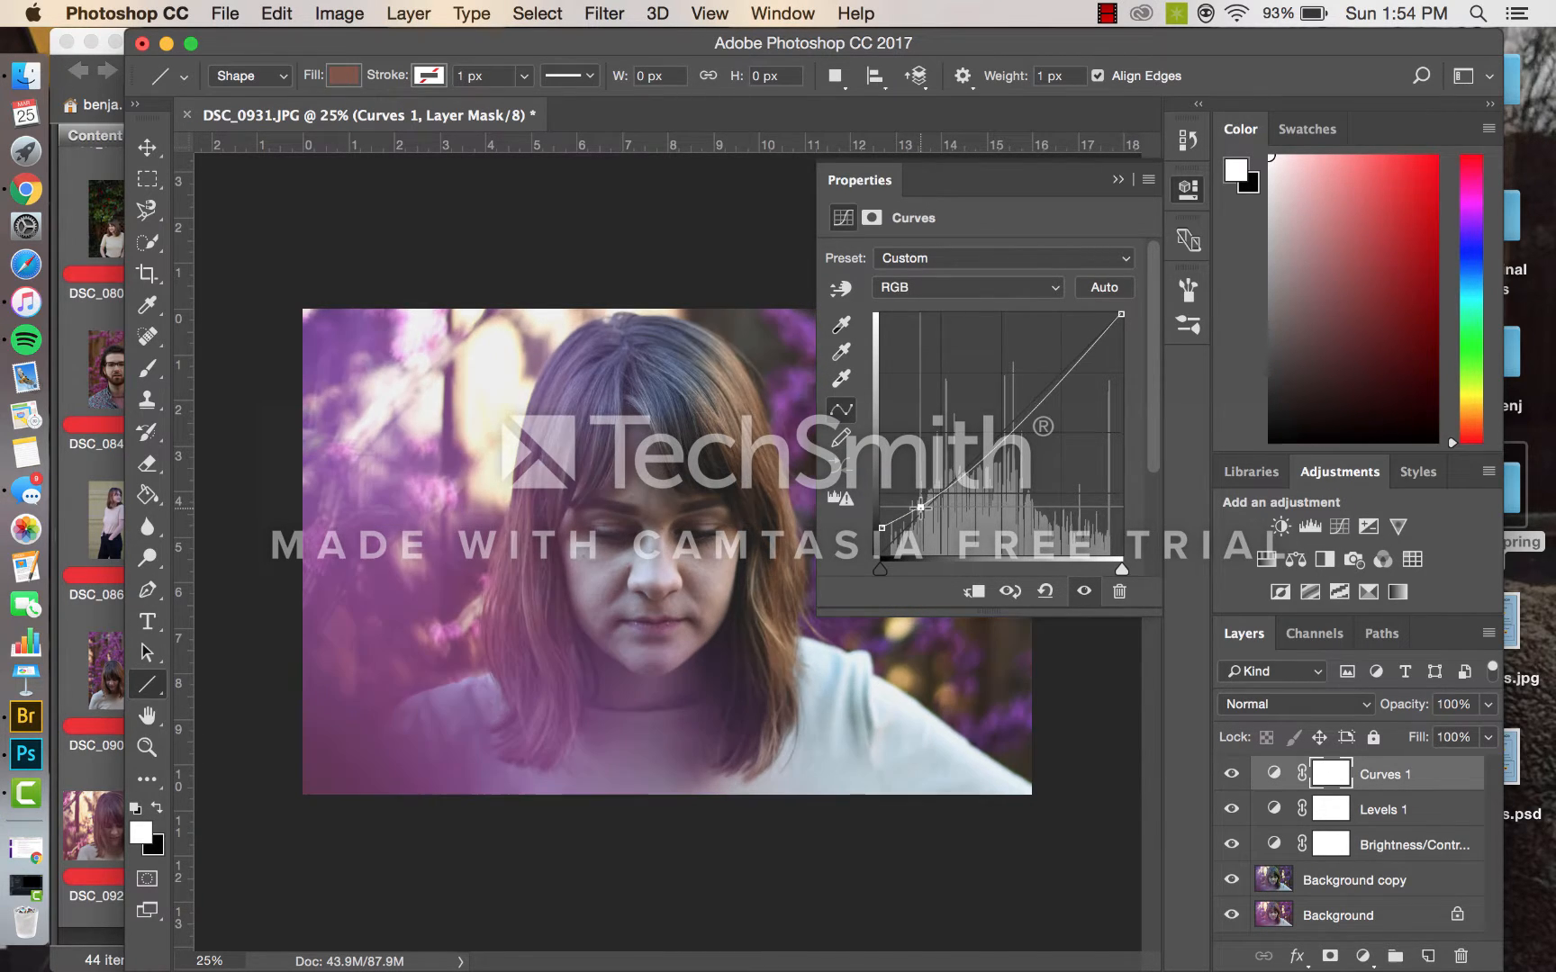
pyautogui.moveTo(1011, 425); pyautogui.dragTo(1005, 425)
pyautogui.moveTo(1123, 313); pyautogui.dragTo(1096, 363)
pyautogui.click(1116, 180)
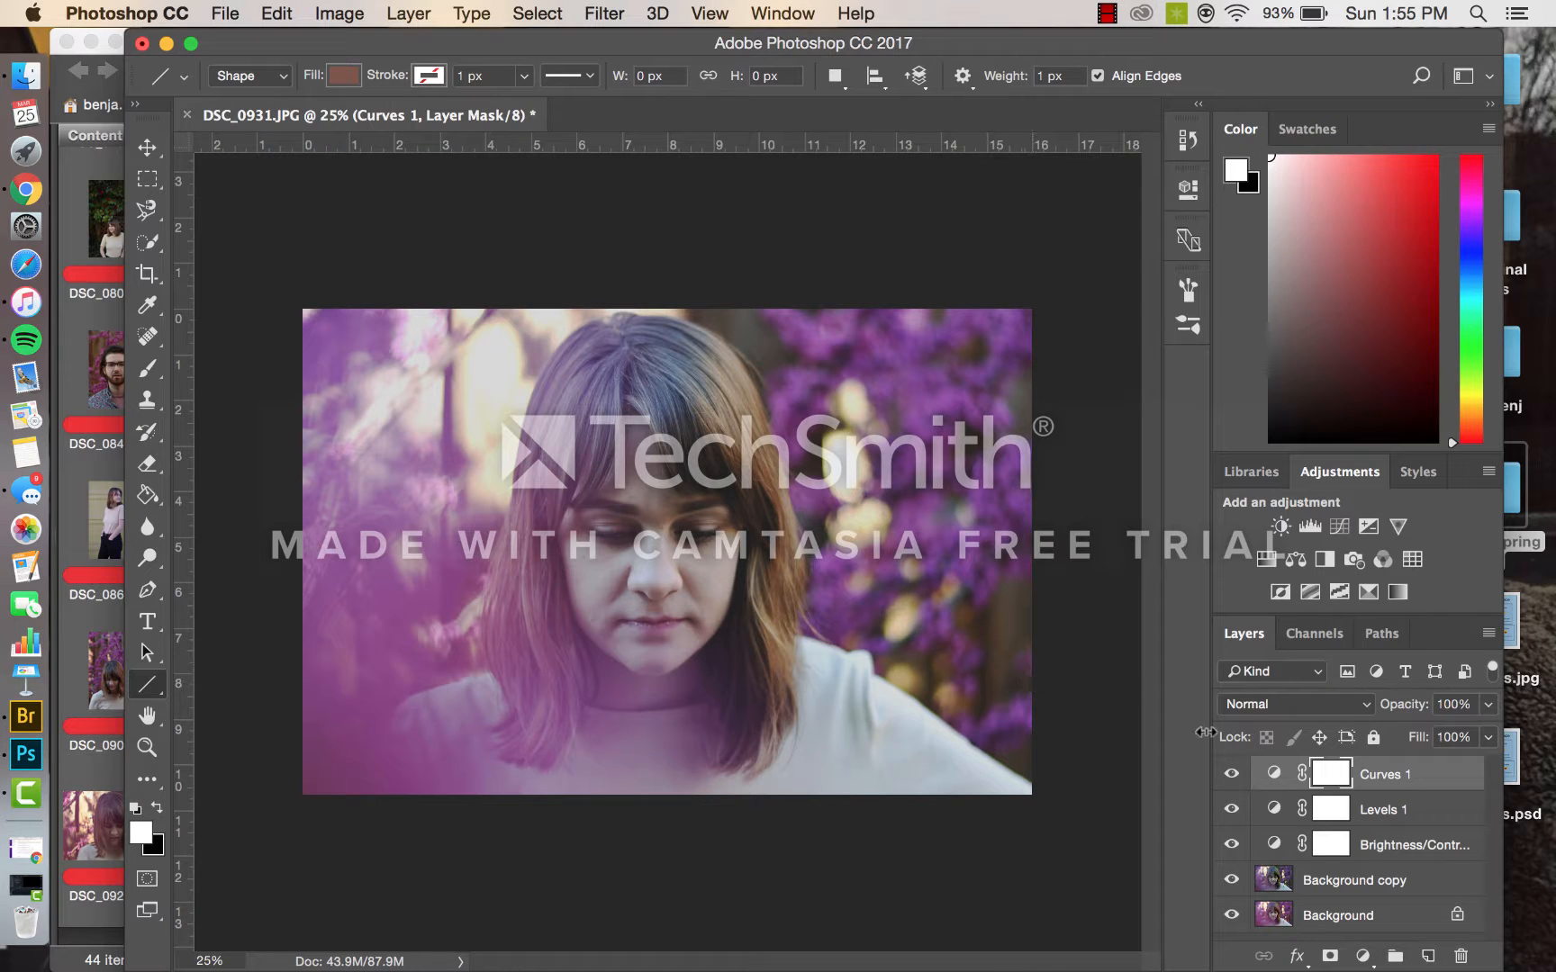
# Lower the Curves layer's opacity to 50% and compare its effect by toggling its visibility.
pyautogui.click(1230, 774)
pyautogui.click(1489, 704)
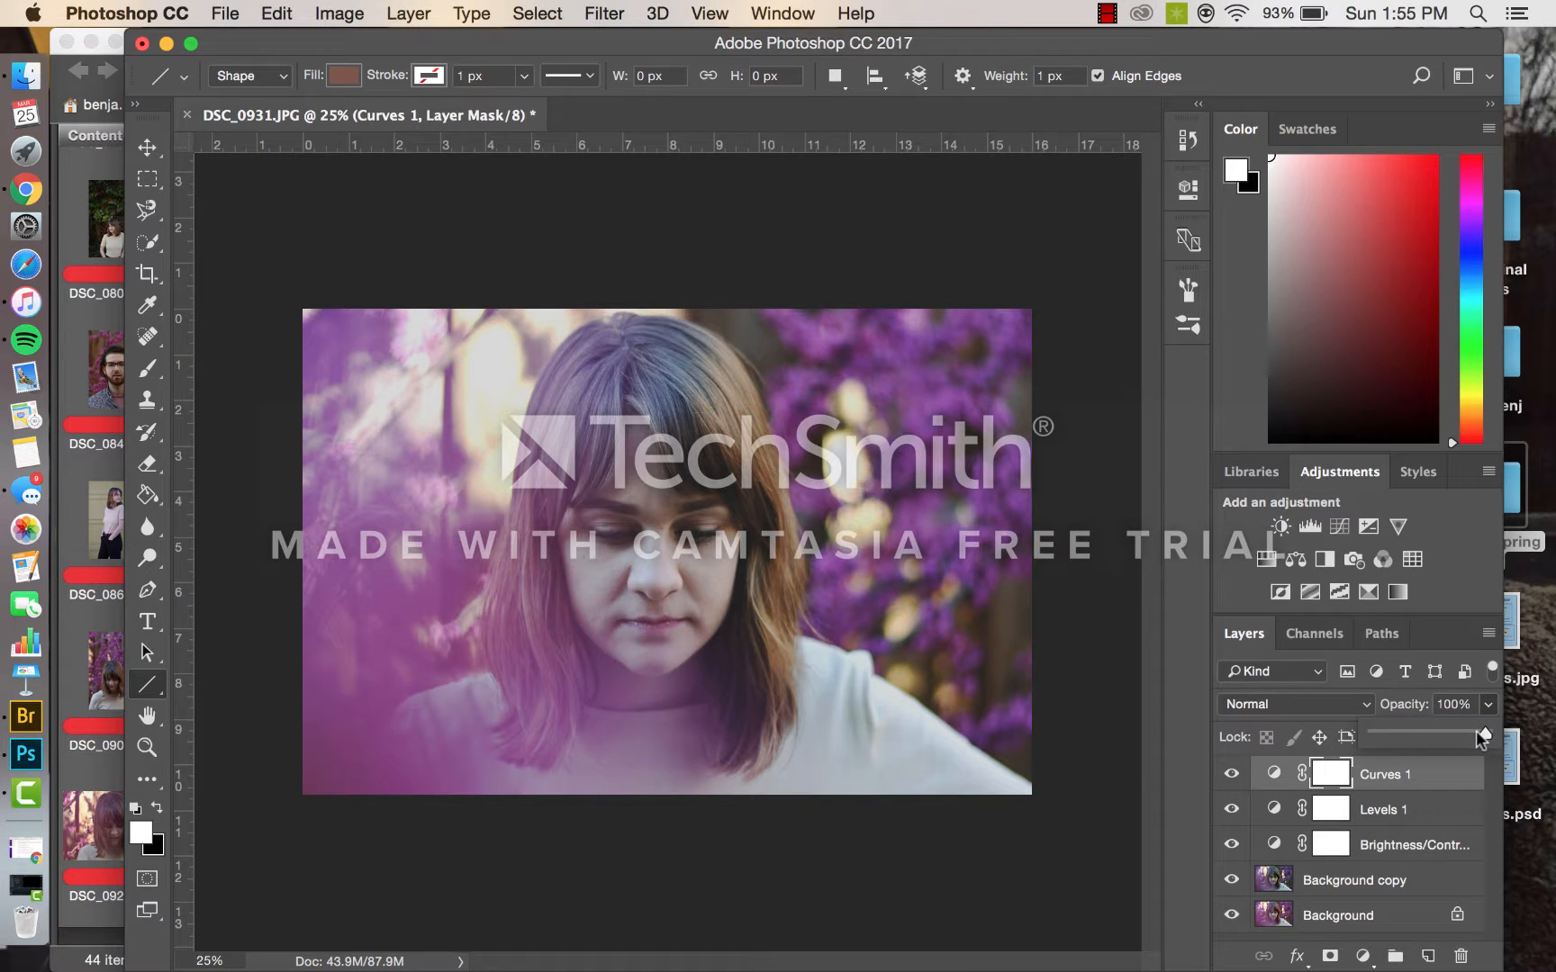
pyautogui.moveTo(1441, 730); pyautogui.dragTo(1429, 733)
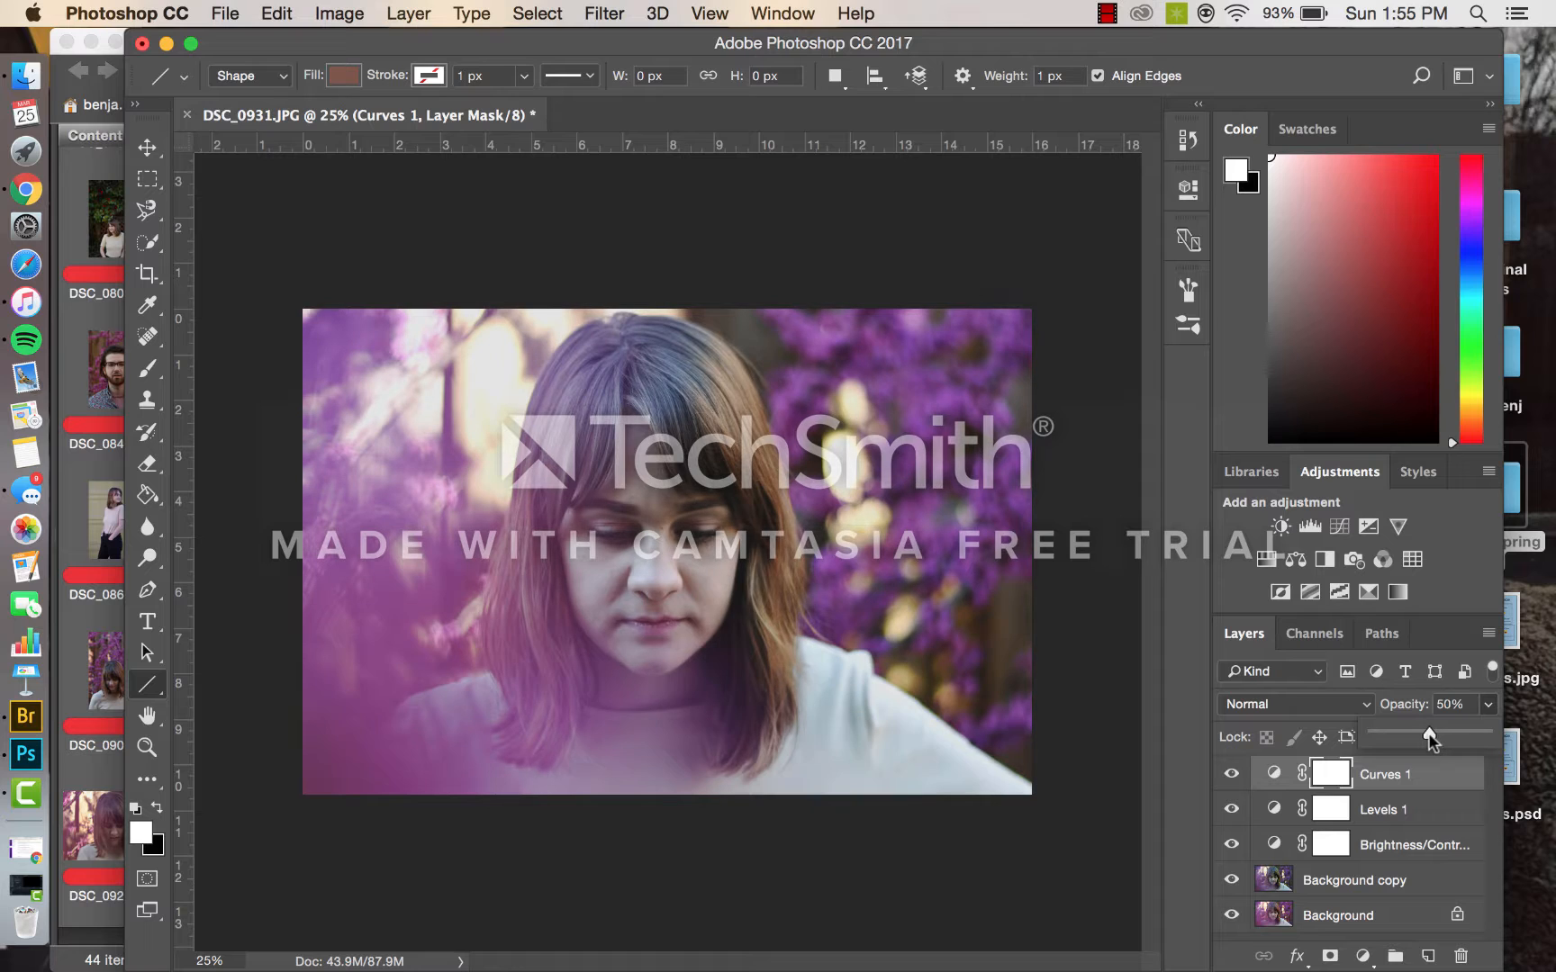
pyautogui.click(1230, 786)
pyautogui.click(1230, 786)
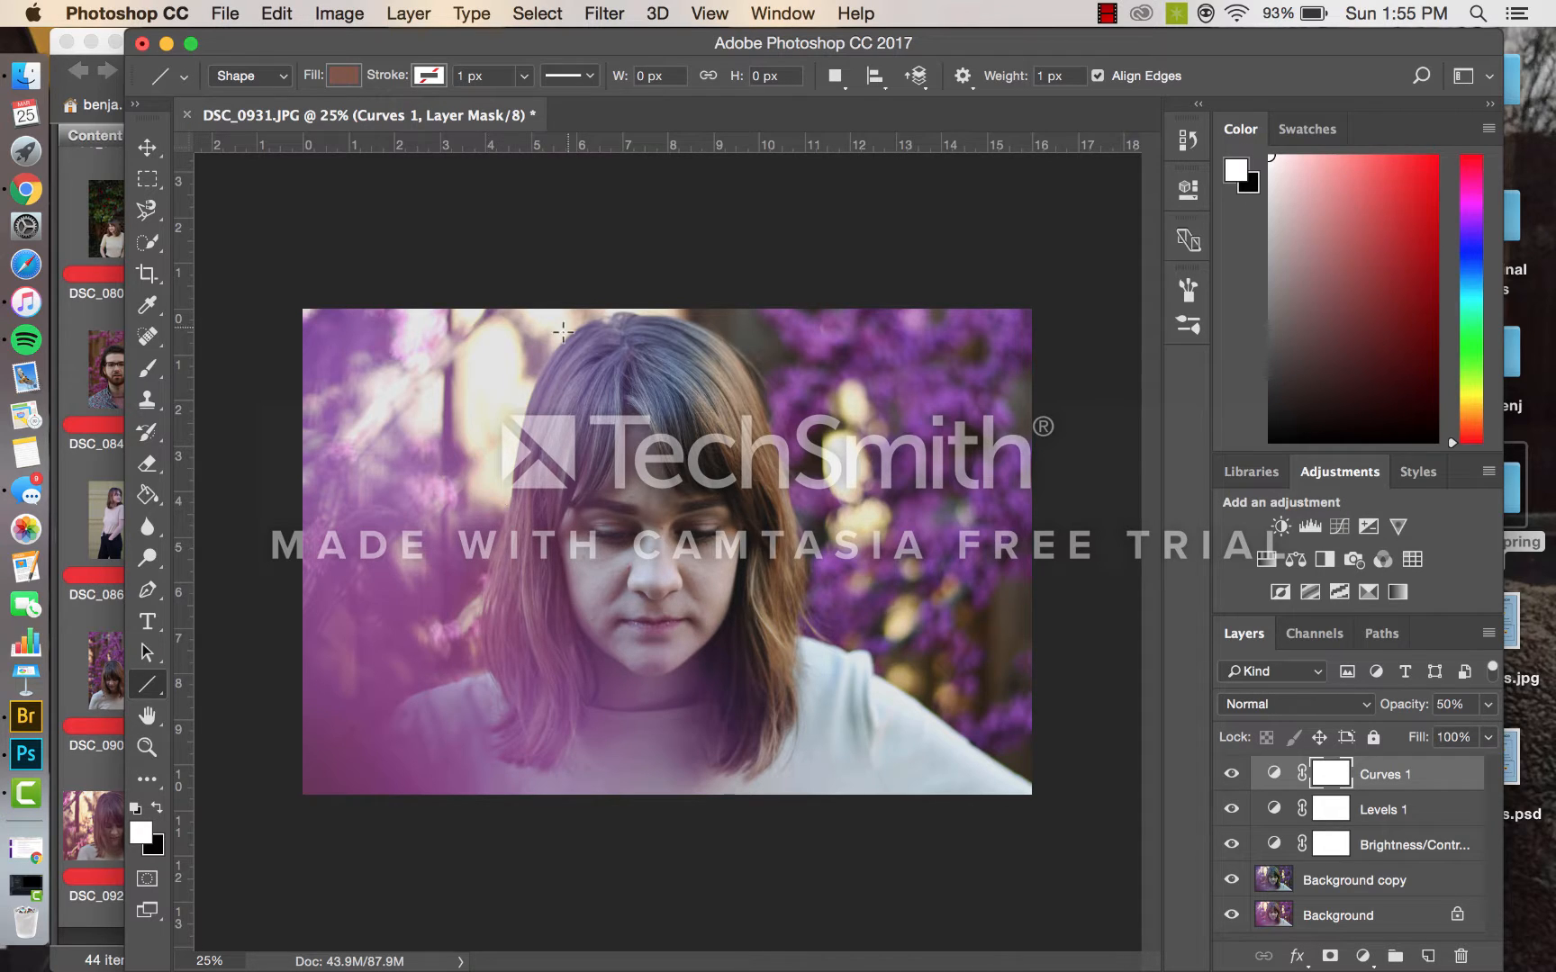
# Hide and reshow the Levels and Curves layers together to compare their combined effect on the photo.
pyautogui.click(1233, 810)
pyautogui.click(1233, 779)
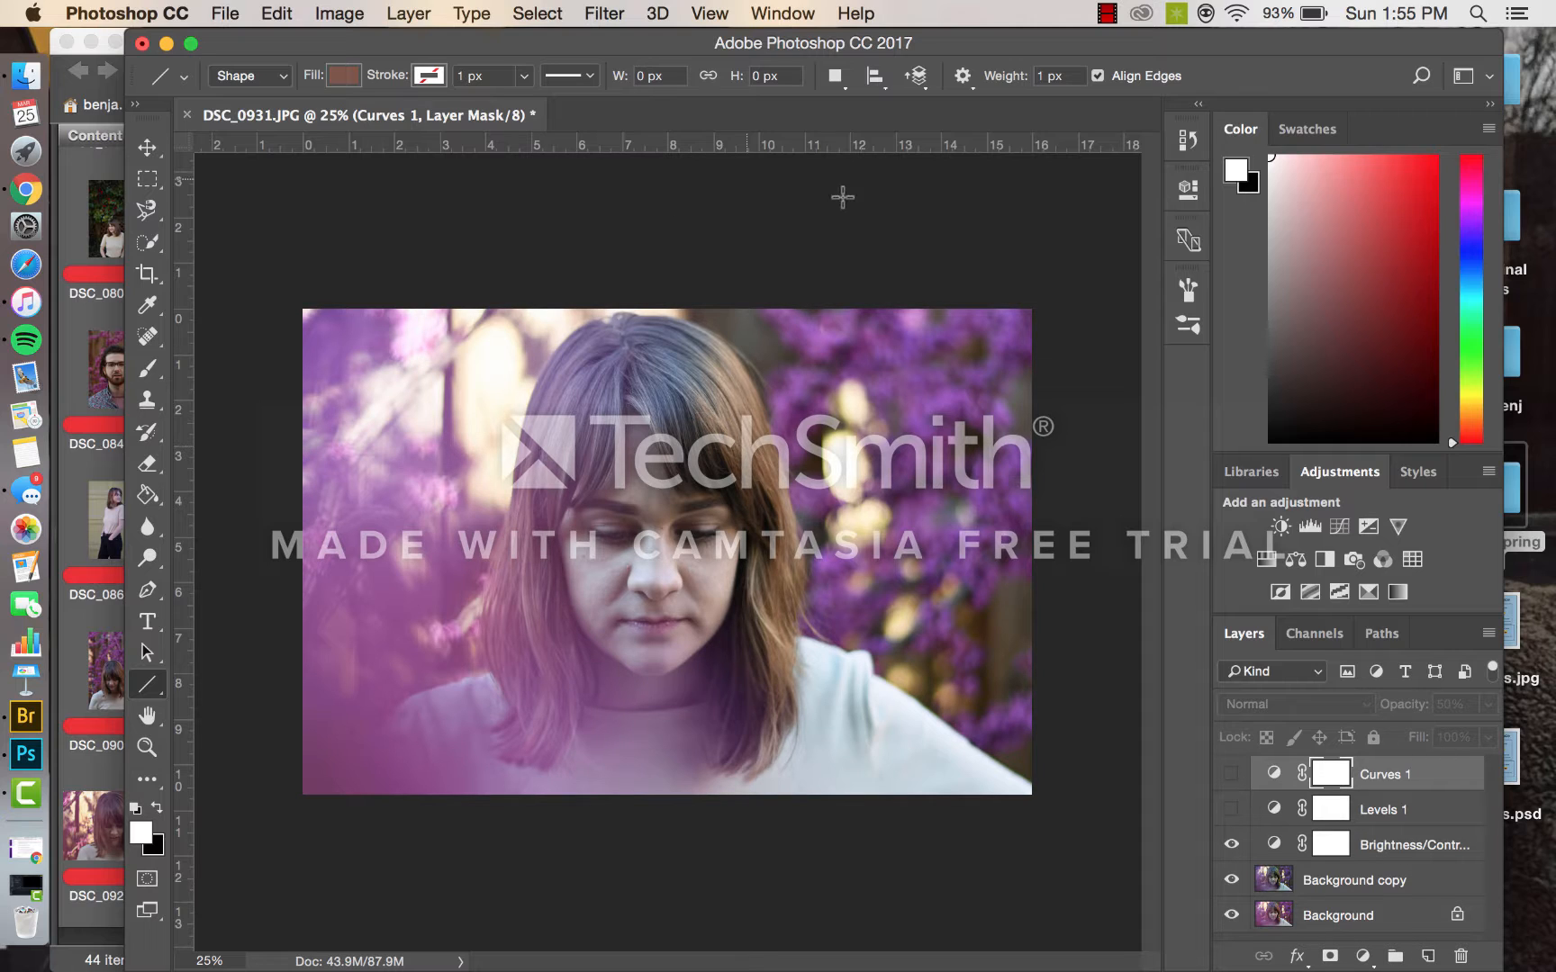
pyautogui.click(1228, 774)
pyautogui.click(1230, 810)
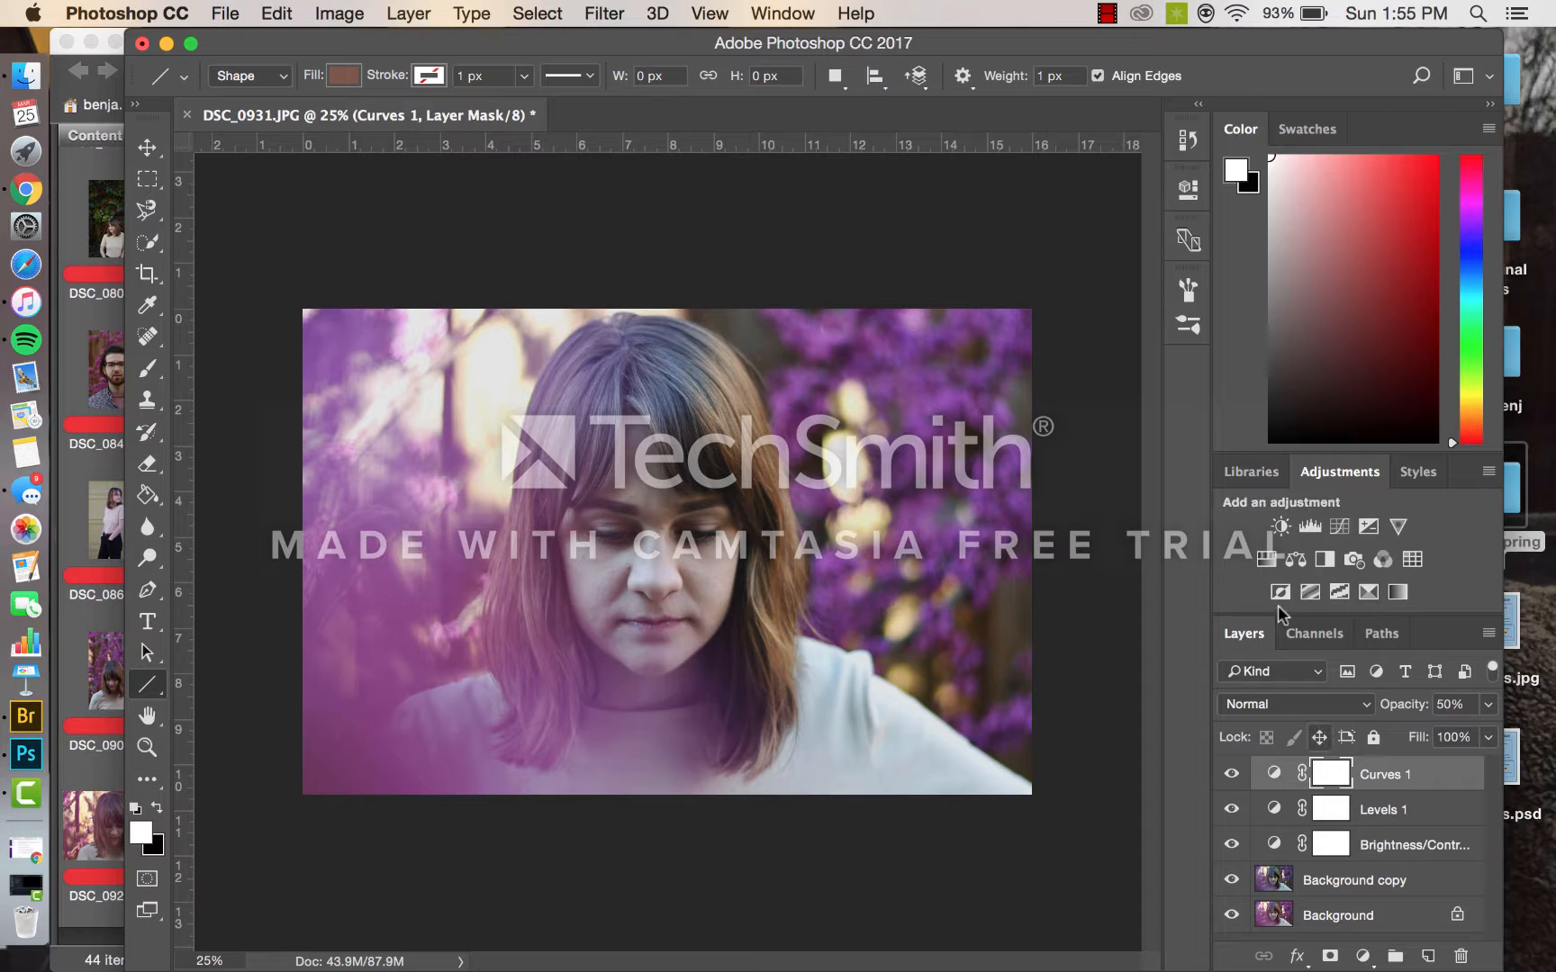
# Add a Hue/Saturation adjustment layer above Curves with slightly reduced master saturation and compare it by toggling its visibility.
pyautogui.click(1265, 563)
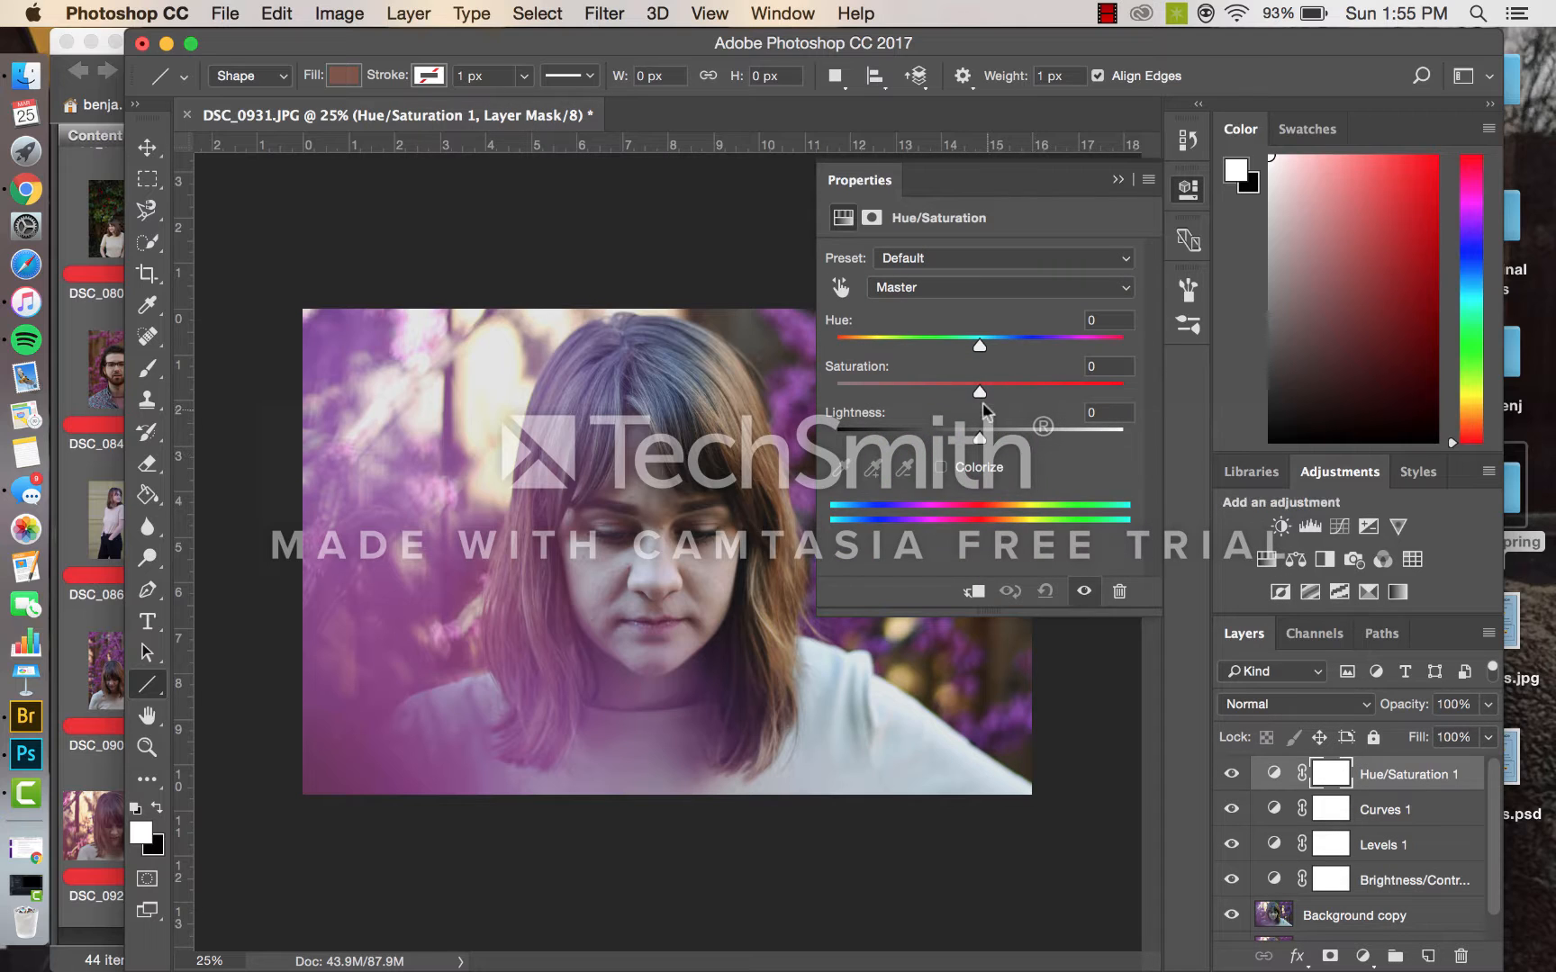
pyautogui.moveTo(967, 390); pyautogui.dragTo(960, 391)
pyautogui.click(1117, 180)
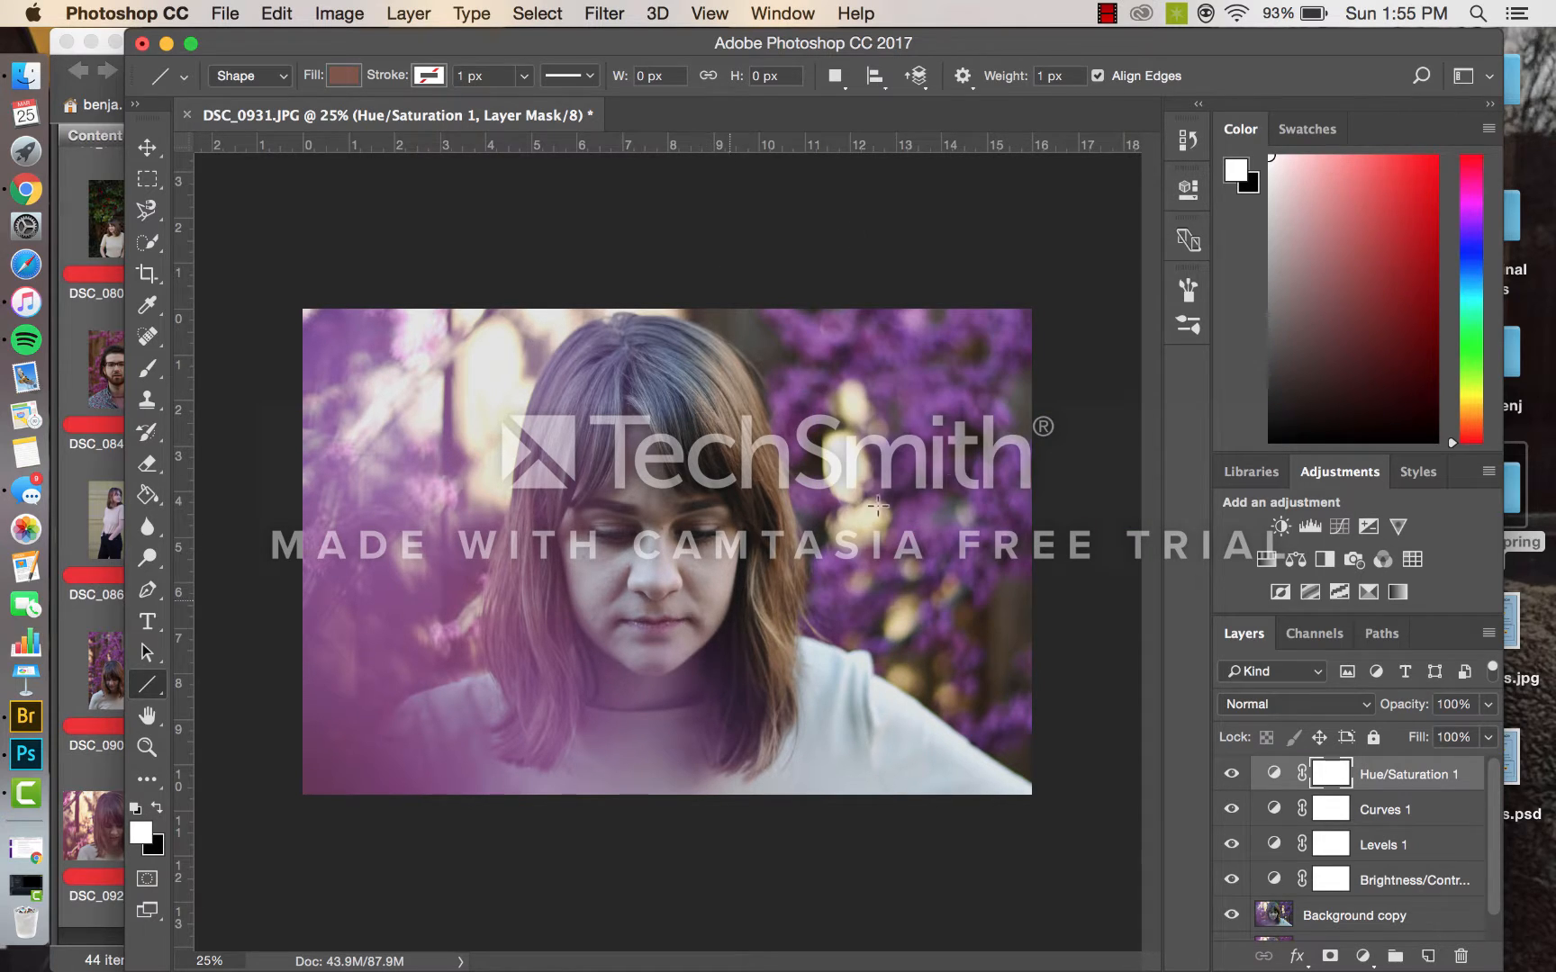
pyautogui.click(1232, 776)
# Add a Color Balance adjustment layer with midtones at Cyan-Red +2 and Yellow-Blue -5, and compare it by toggling its visibility.
pyautogui.click(1296, 560)
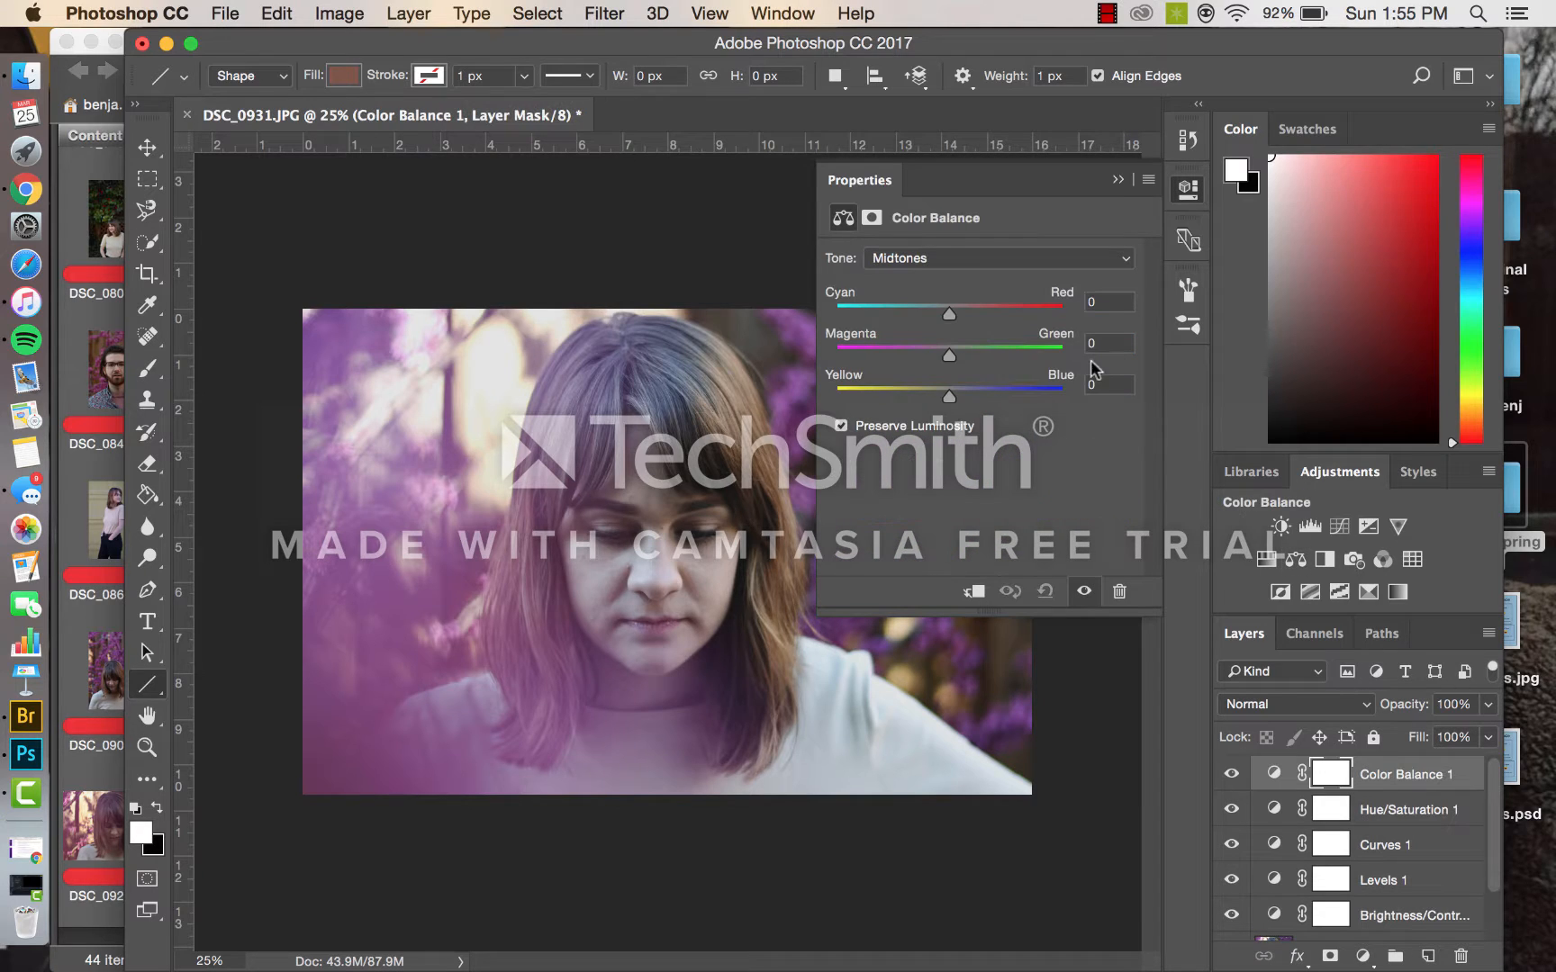
pyautogui.moveTo(947, 397); pyautogui.dragTo(943, 397)
pyautogui.click(951, 312)
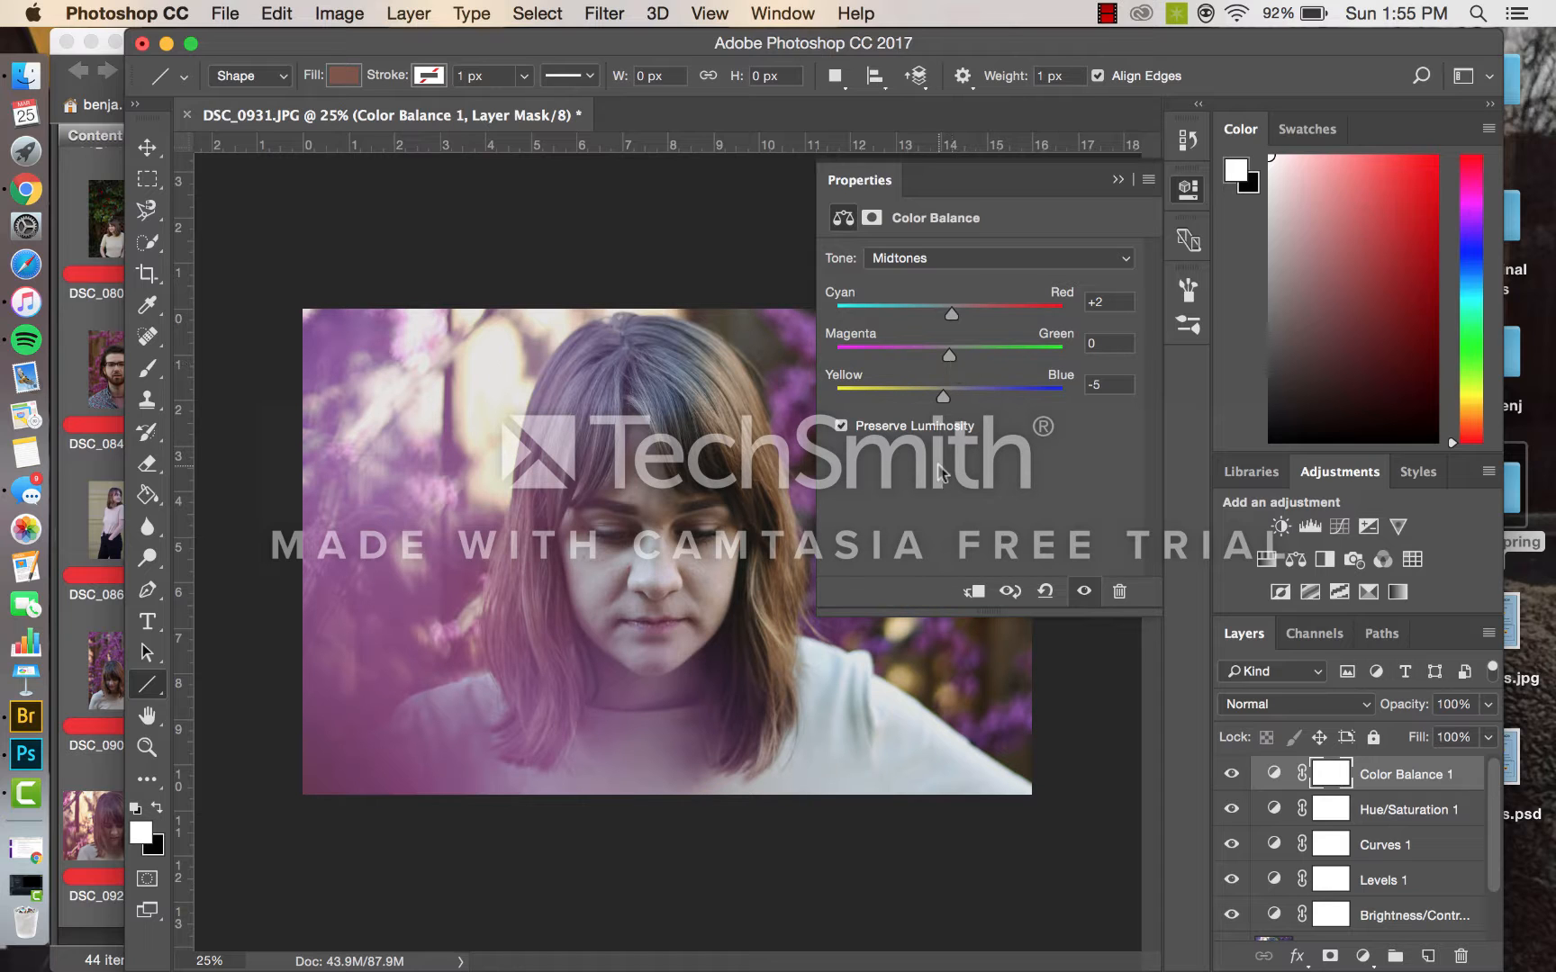
pyautogui.click(1115, 179)
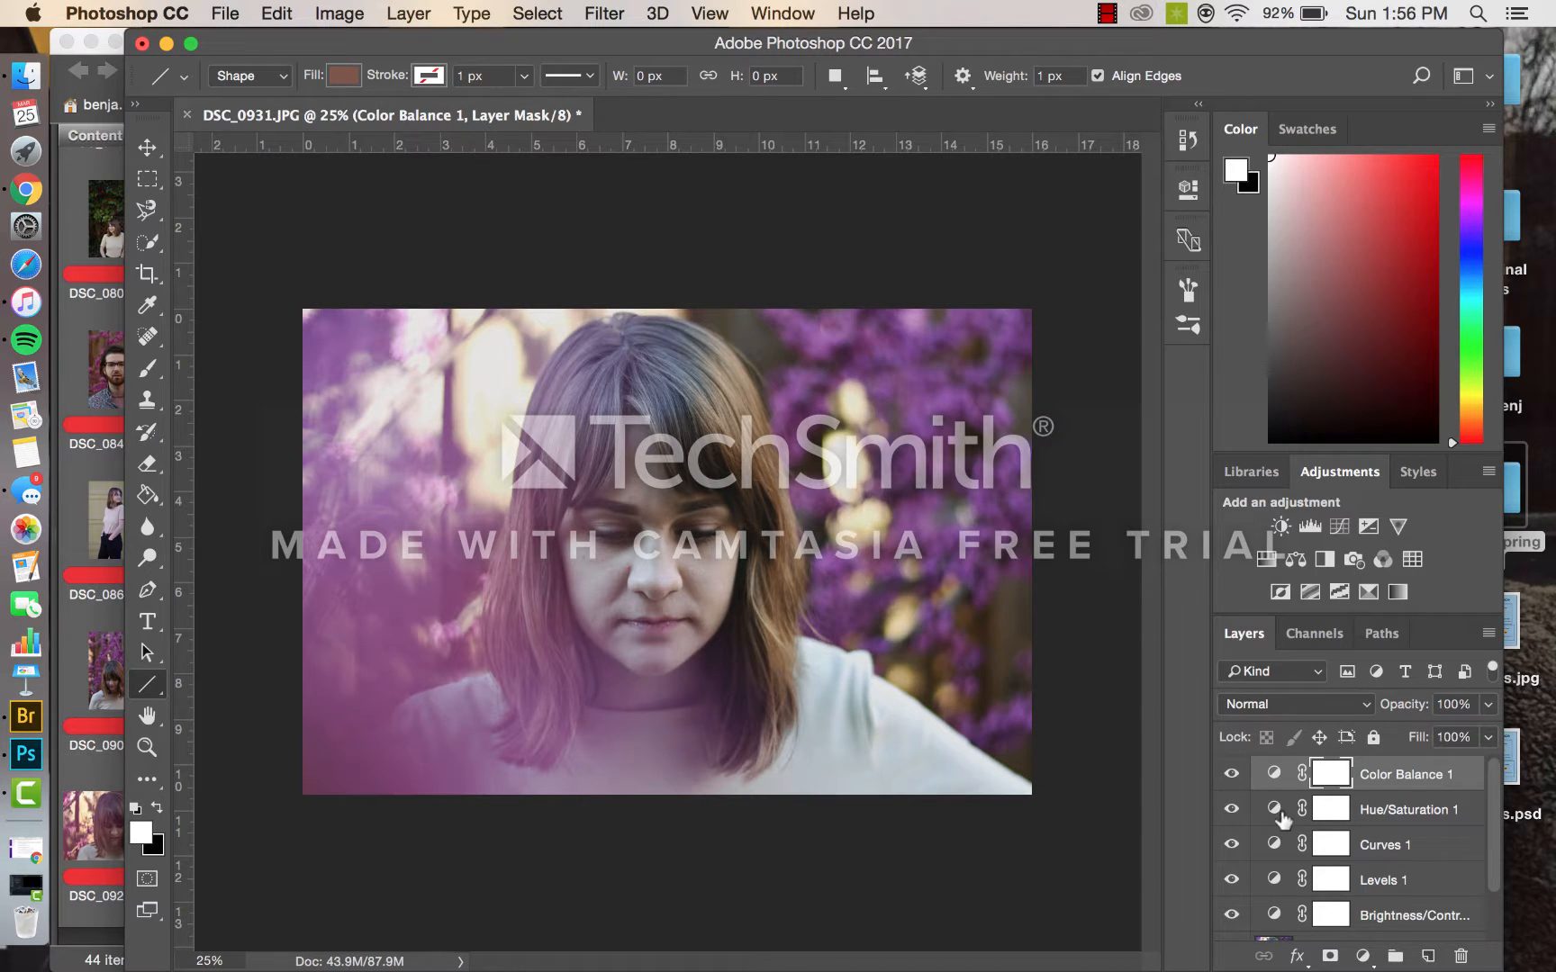
pyautogui.click(1232, 776)
pyautogui.click(1232, 776)
# Begin saving the photo under a new name, the subject's first name followed by _Final_4, in JPEG format.
pyautogui.press('super+shift+s')
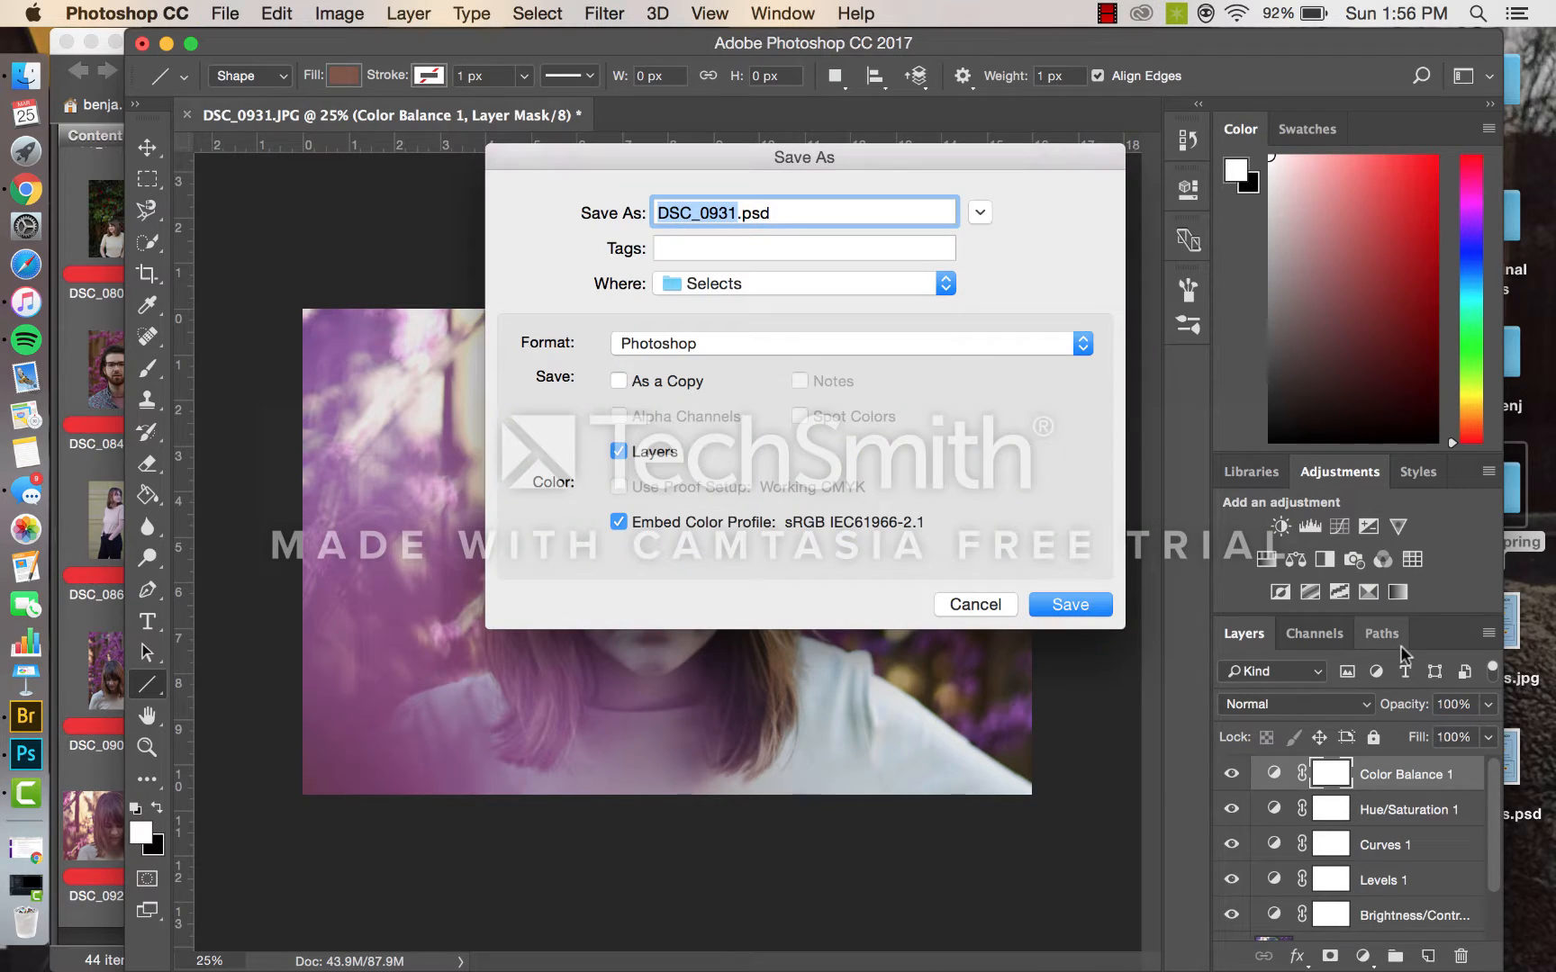
pyautogui.write('Amber')
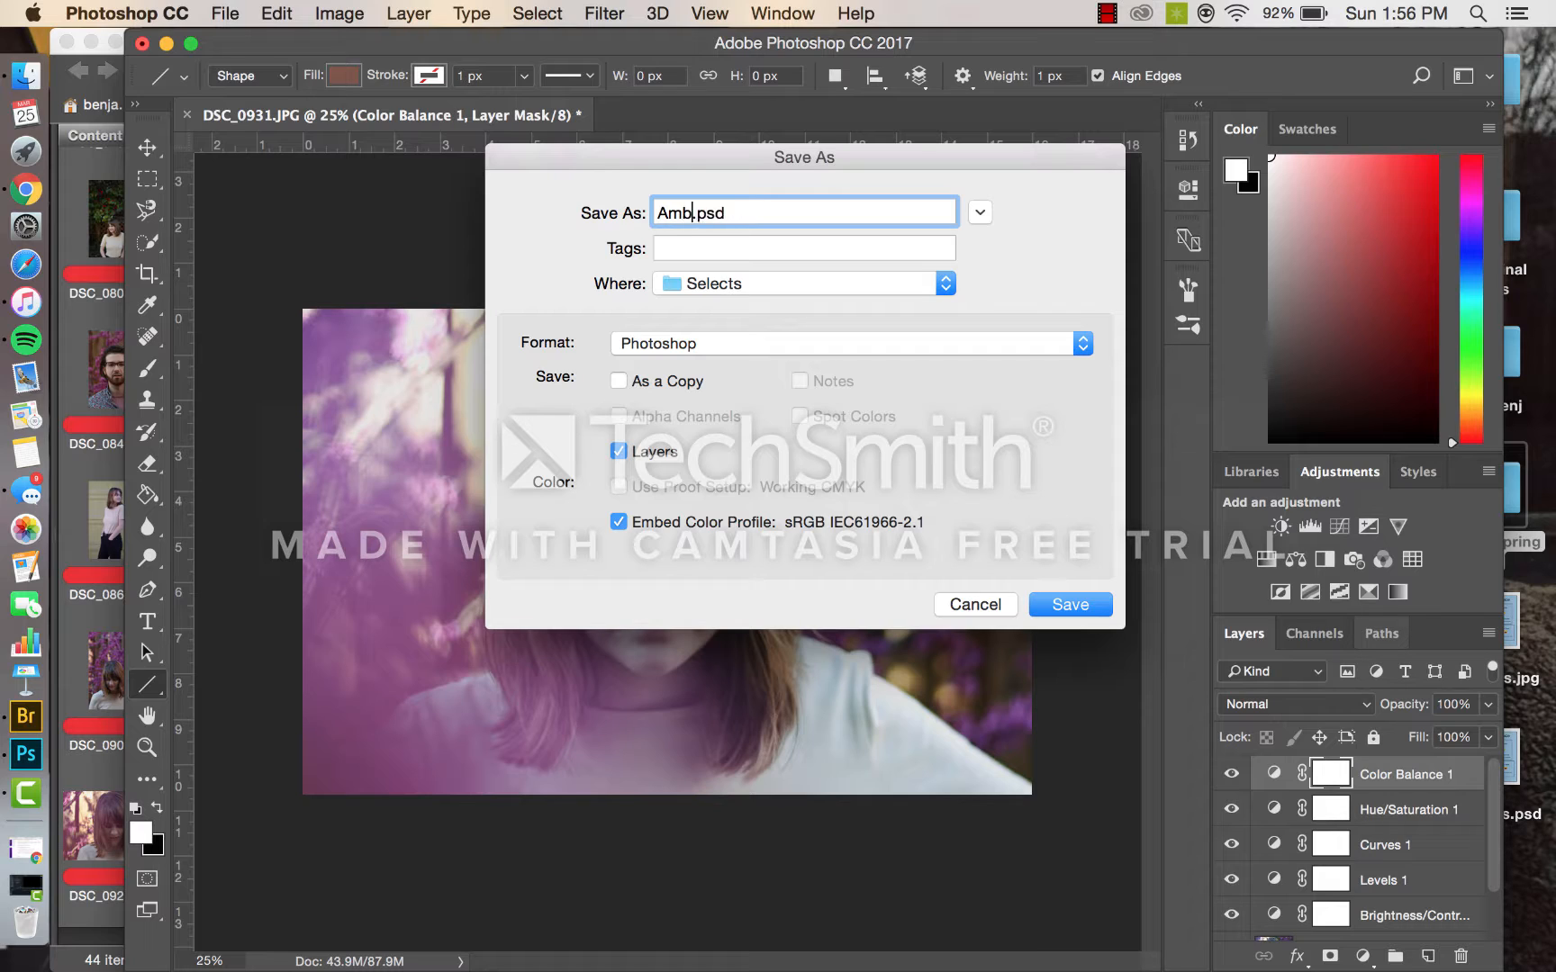
pyautogui.write('_Final_4')
pyautogui.click(667, 342)
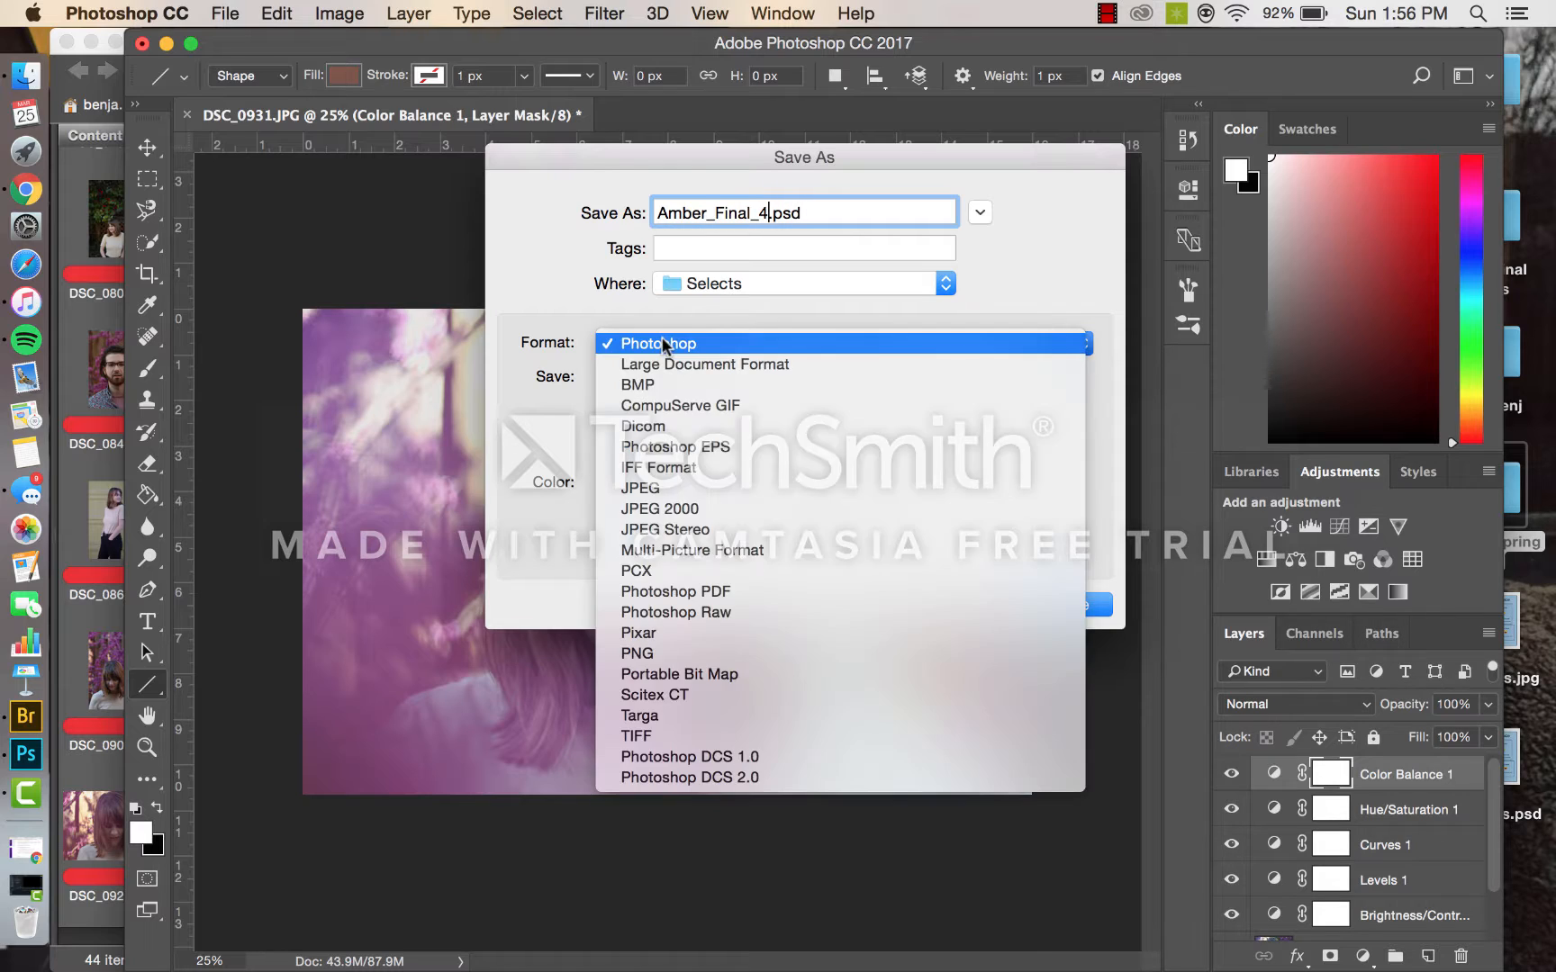
pyautogui.click(661, 488)
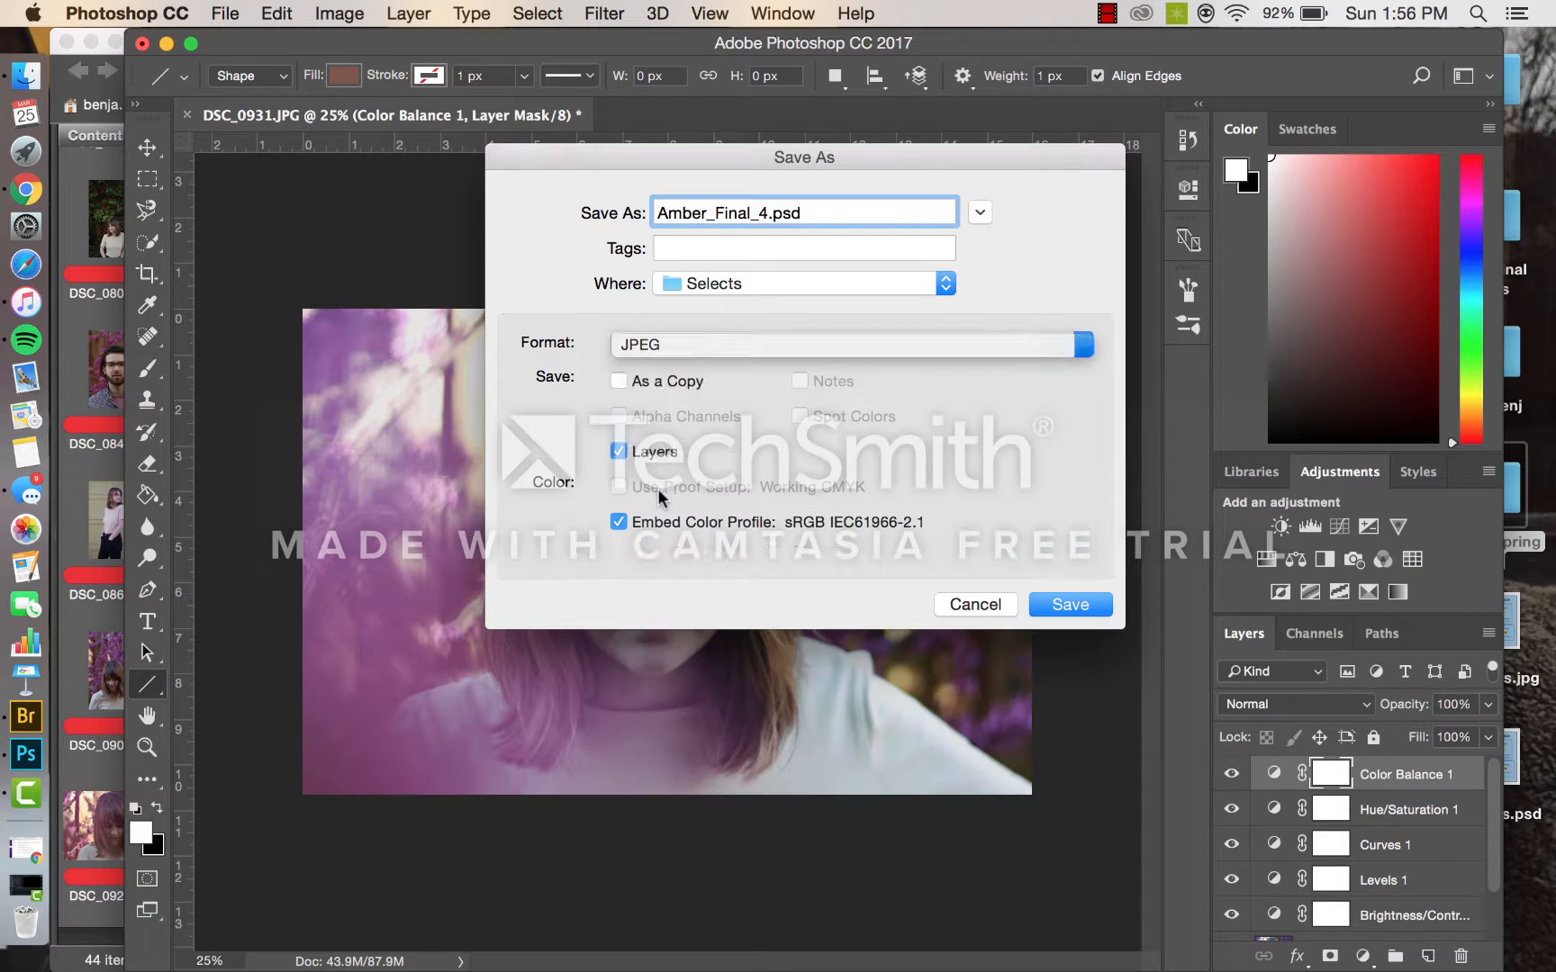
# Choose the Desktop as the save location, try to save the JPEG, and decline to replace the existing file.
pyautogui.click(766, 275)
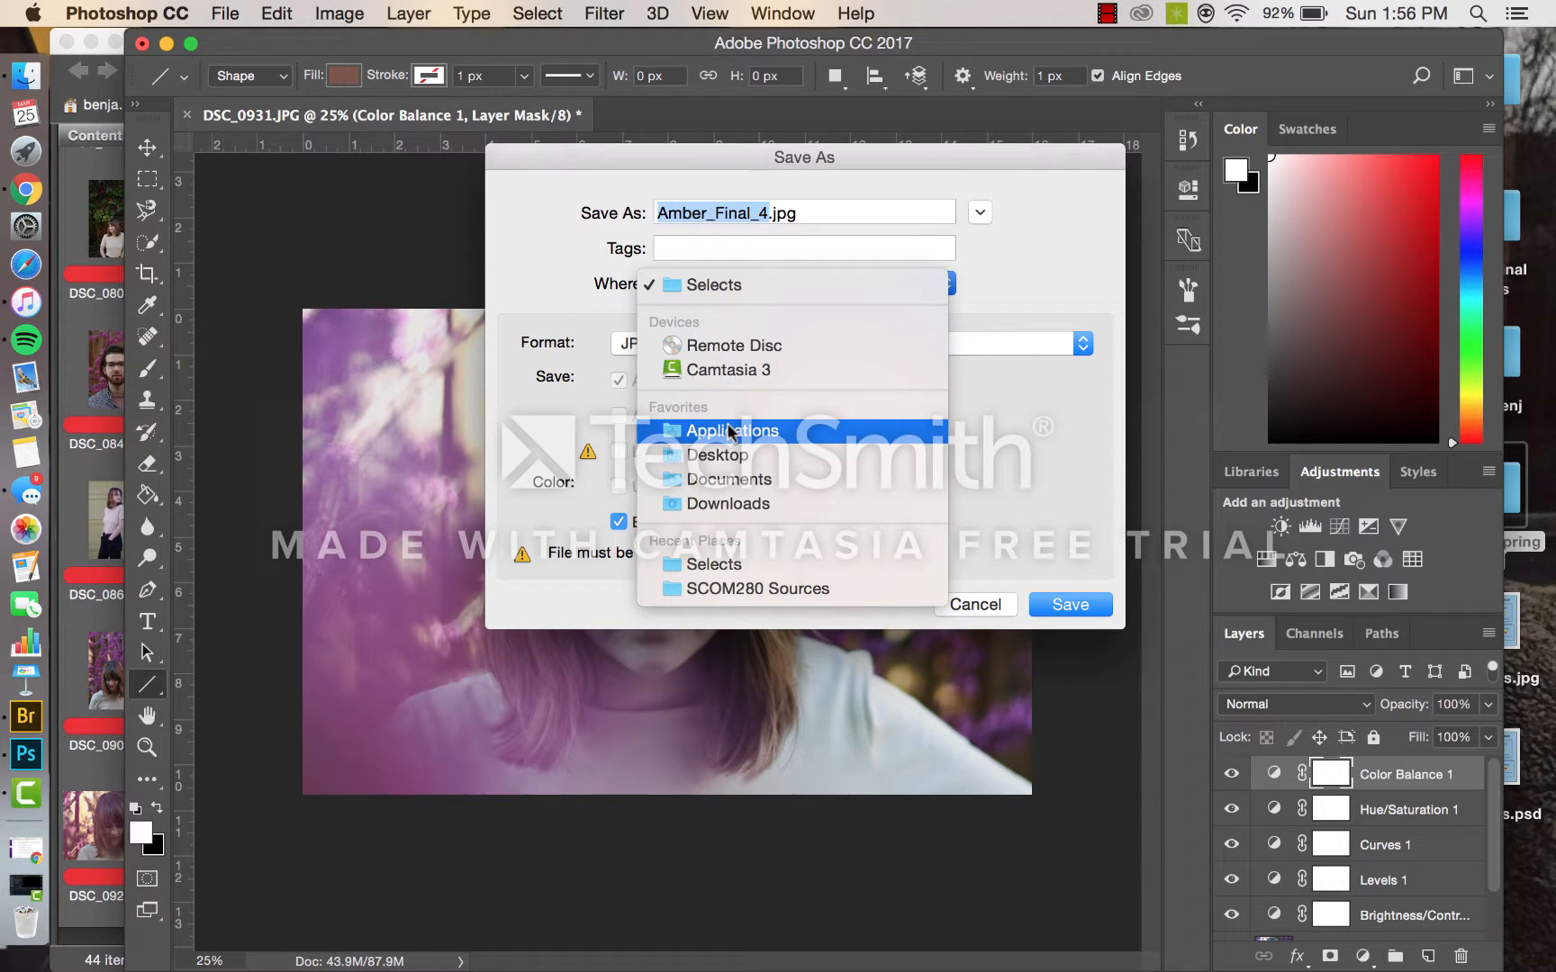
pyautogui.click(728, 457)
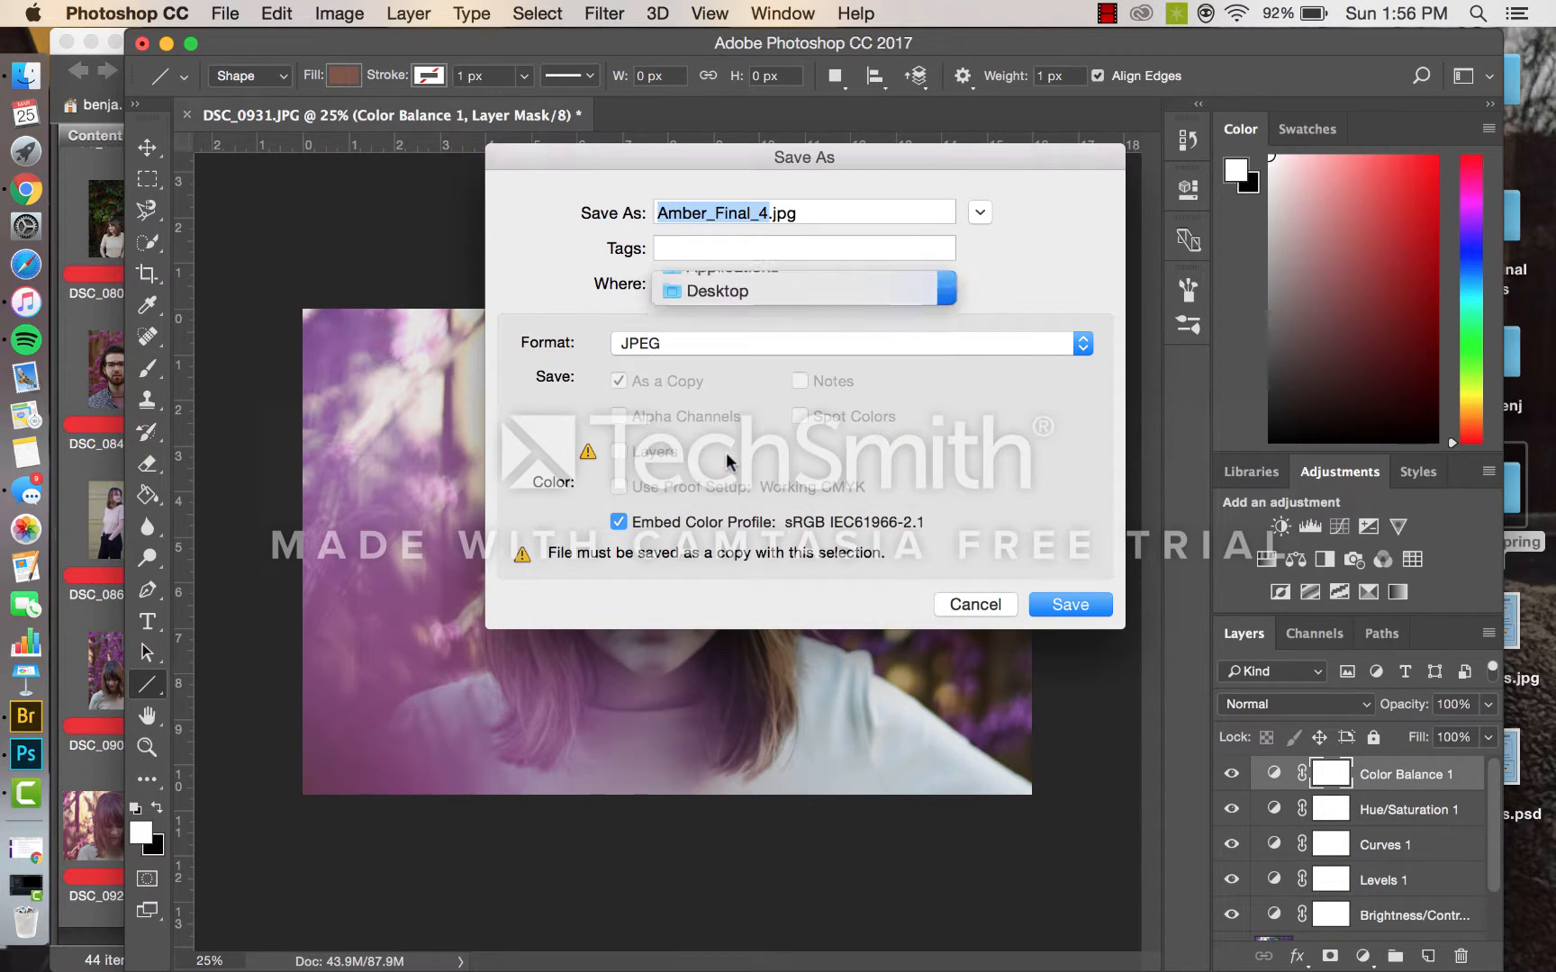
pyautogui.click(1068, 605)
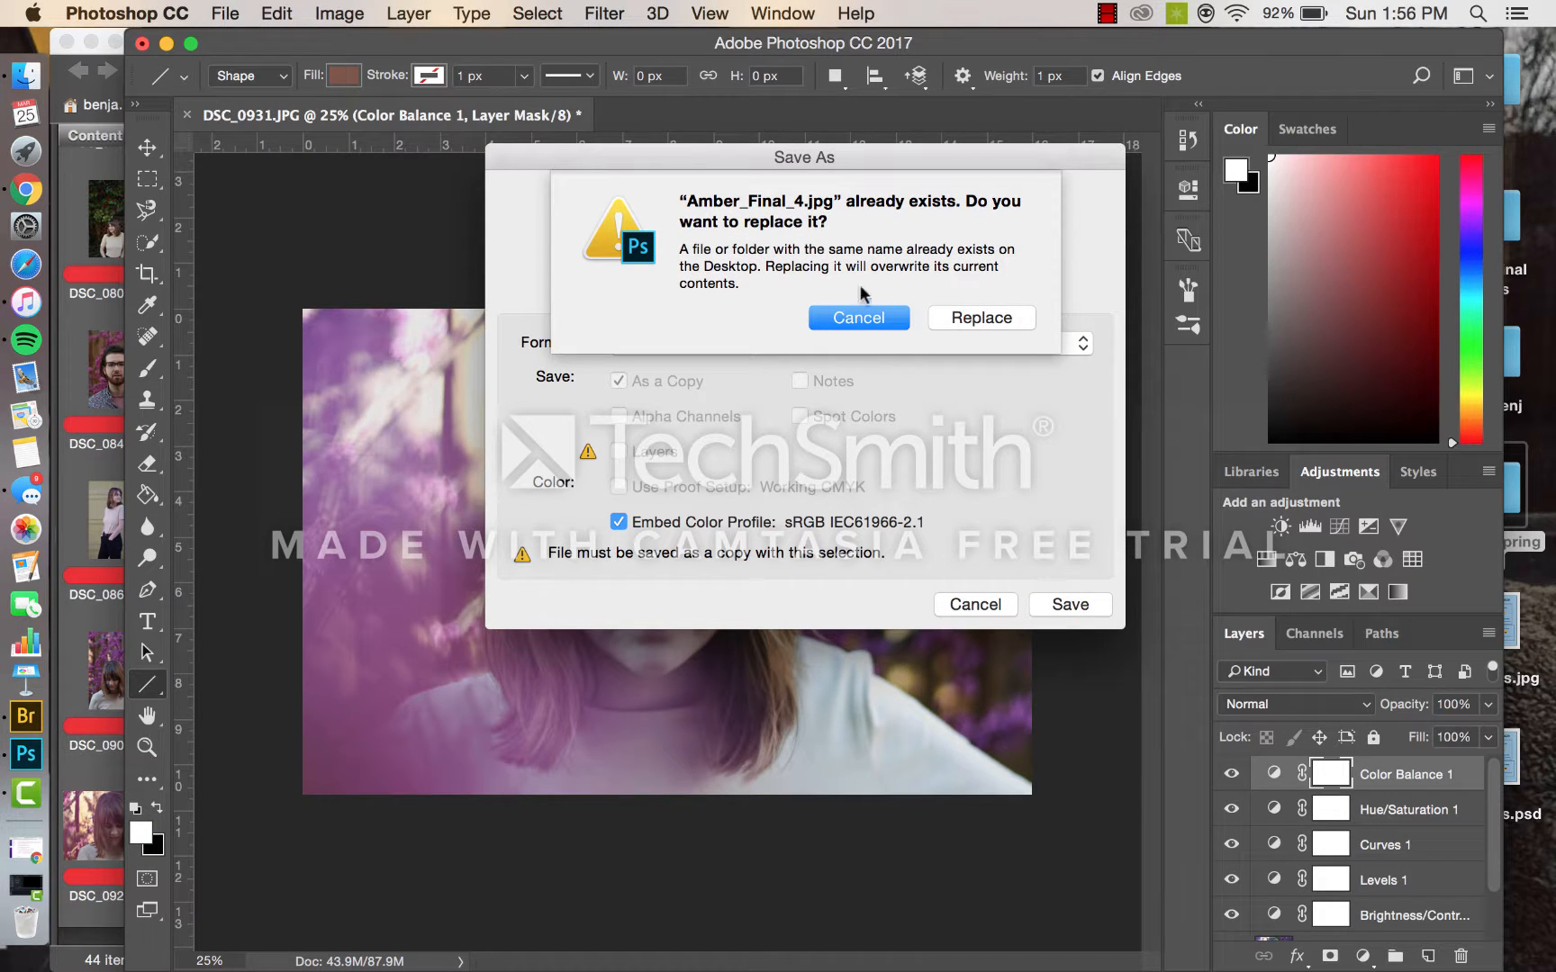
pyautogui.click(850, 316)
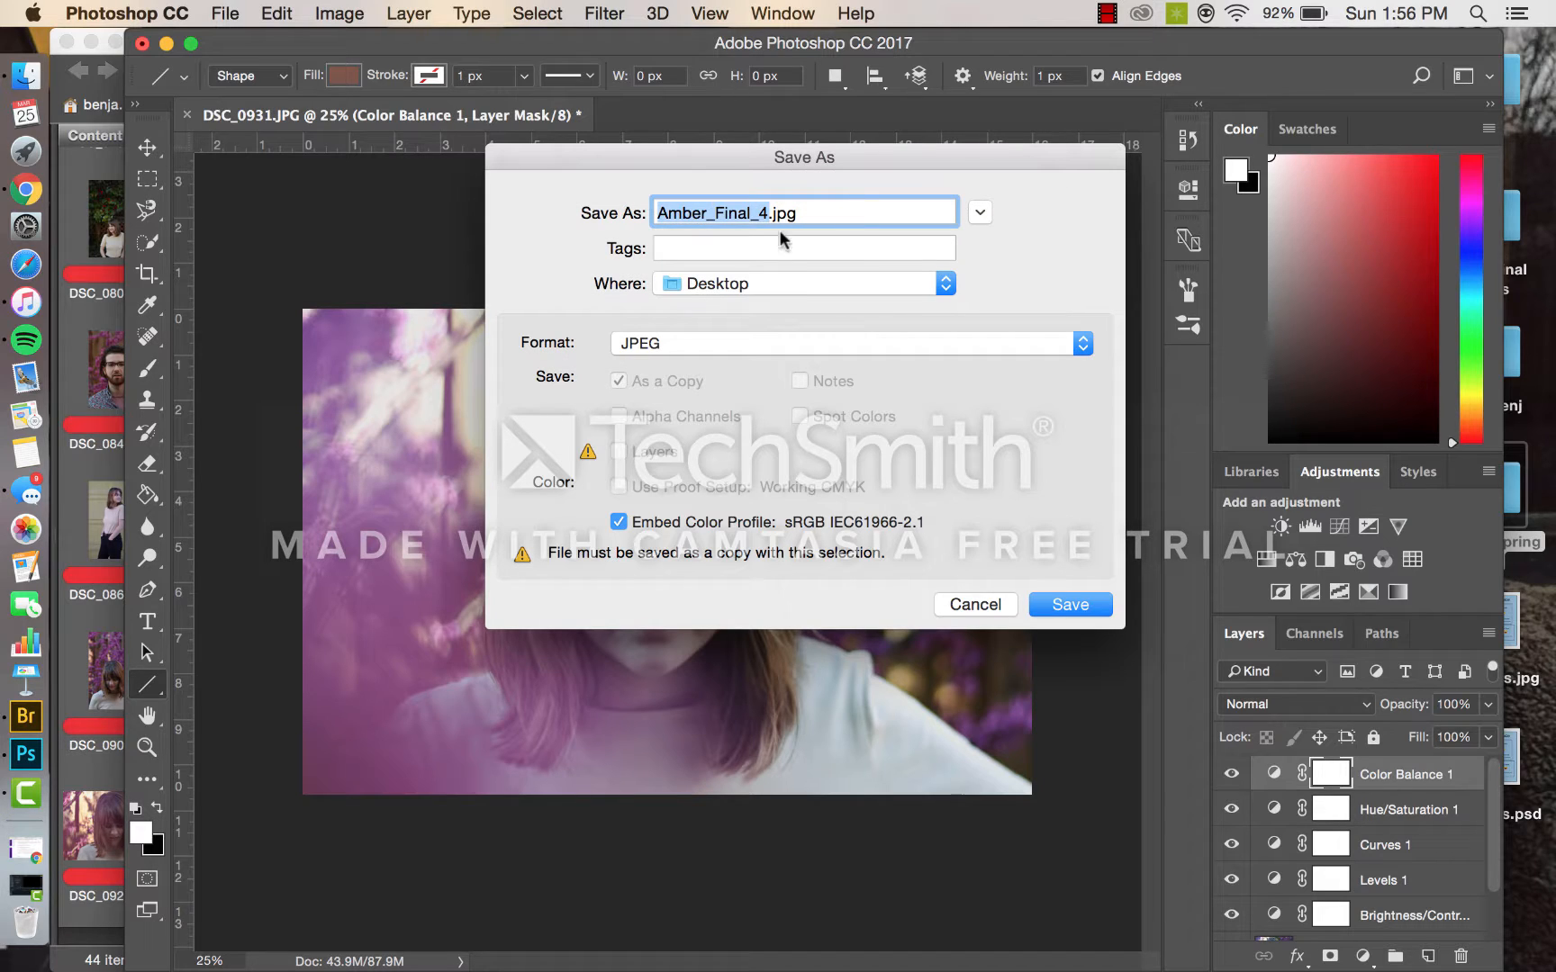
# Change the file name's ending to _Final_5 and save the JPEG at Maximum quality 12.
pyautogui.click(763, 213)
pyautogui.press('BackSpace')
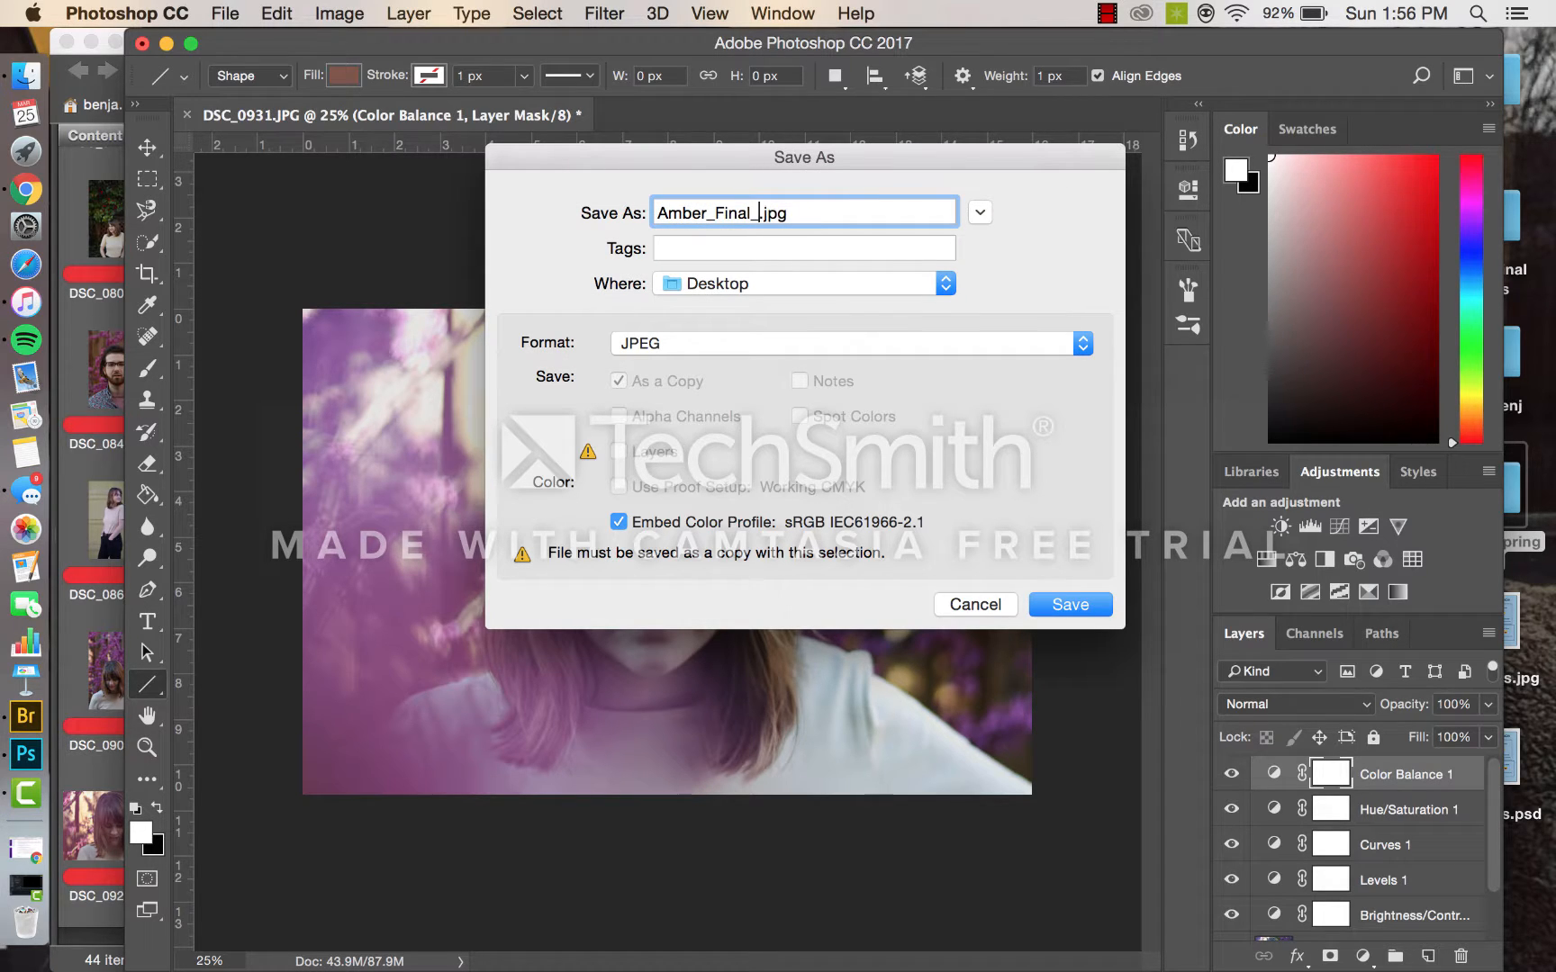
pyautogui.write('5')
pyautogui.click(1063, 605)
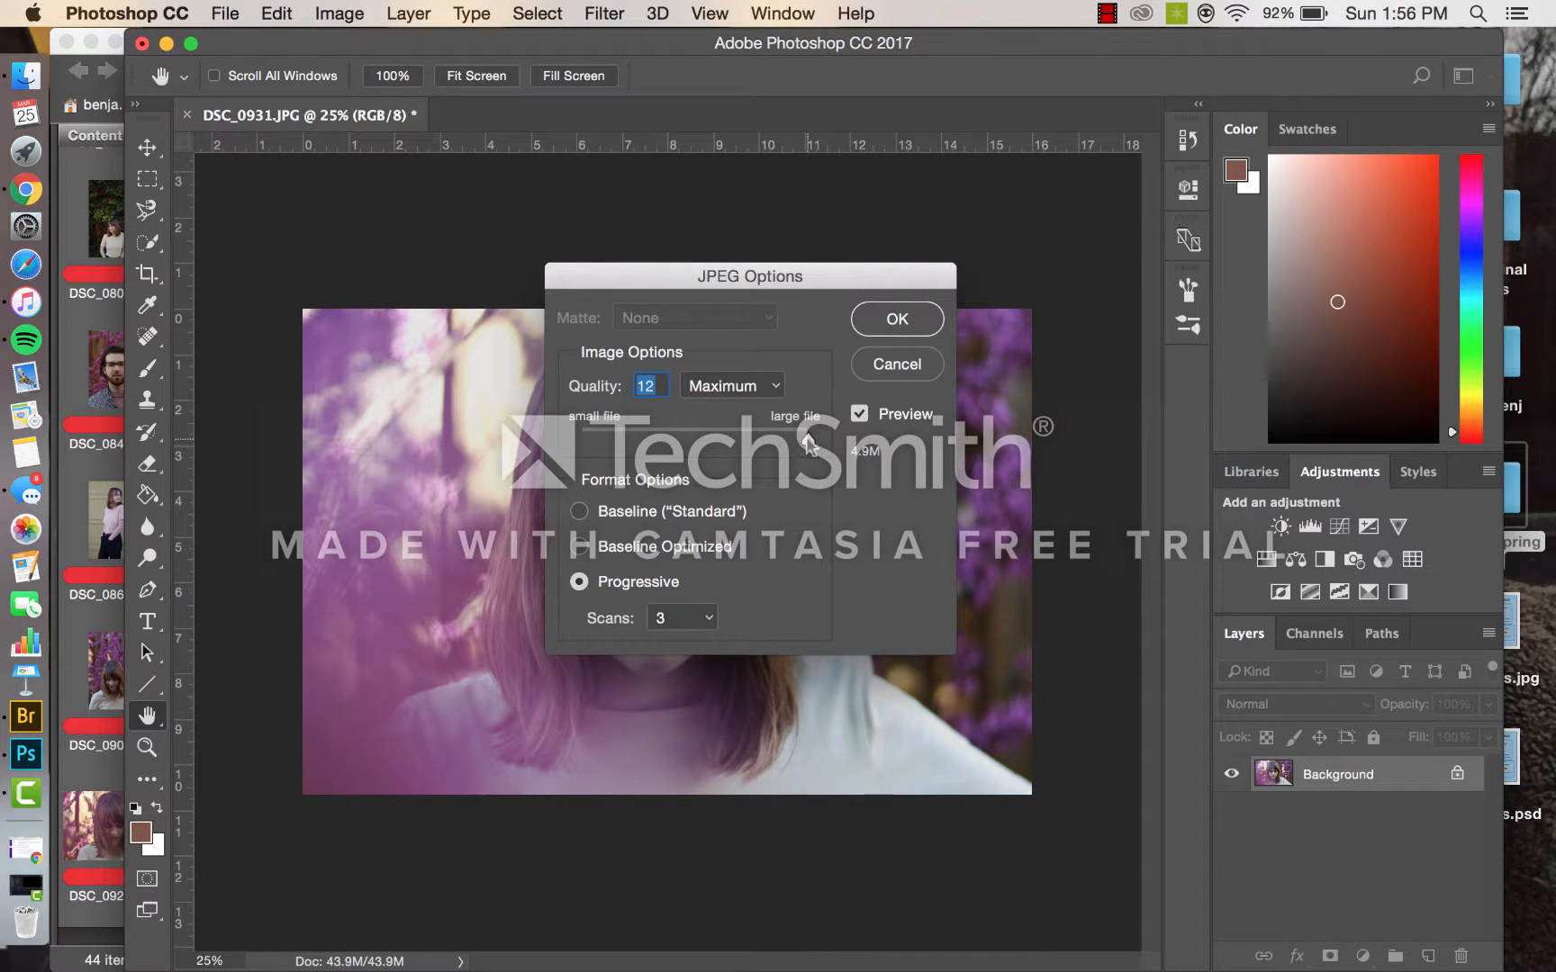
pyautogui.click(897, 321)
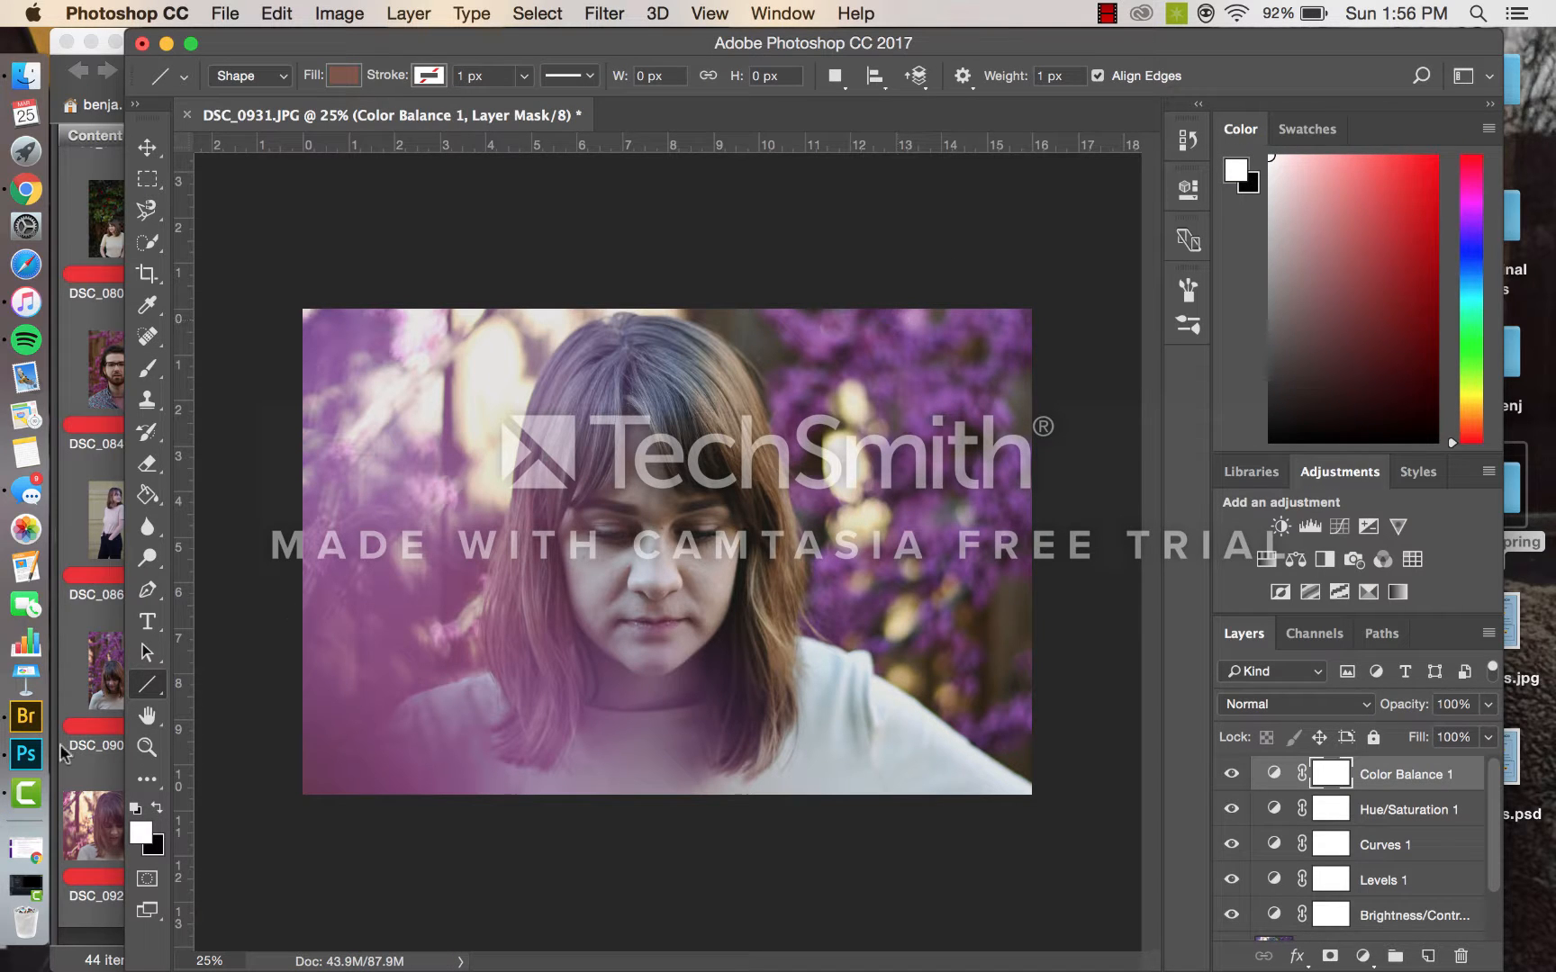
pyautogui.click(20, 885)
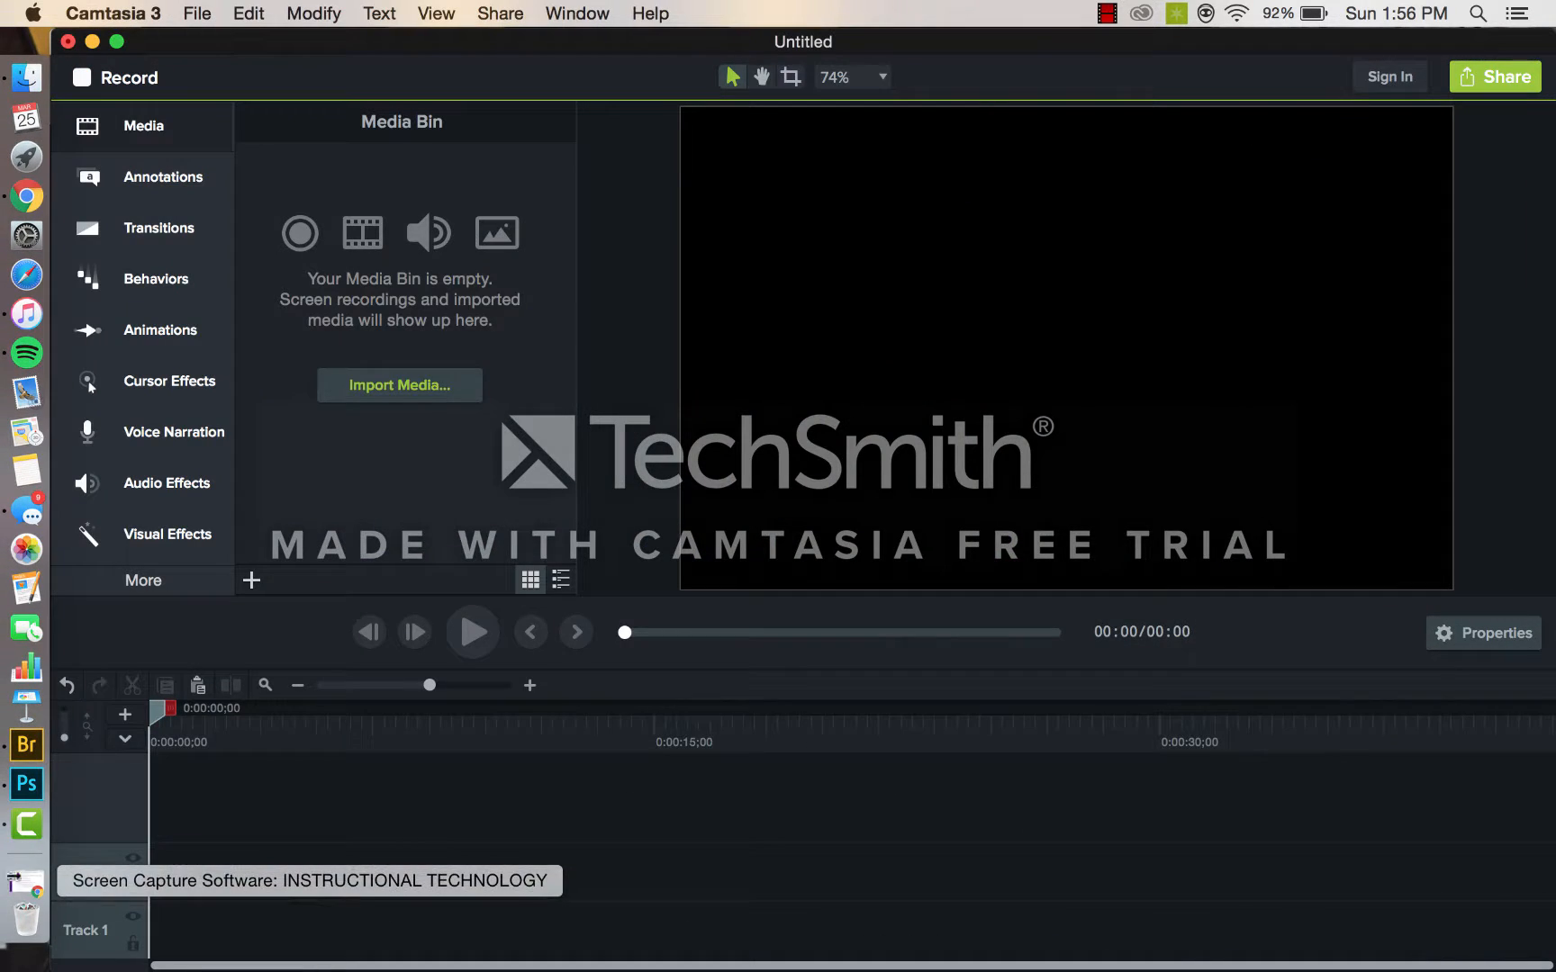